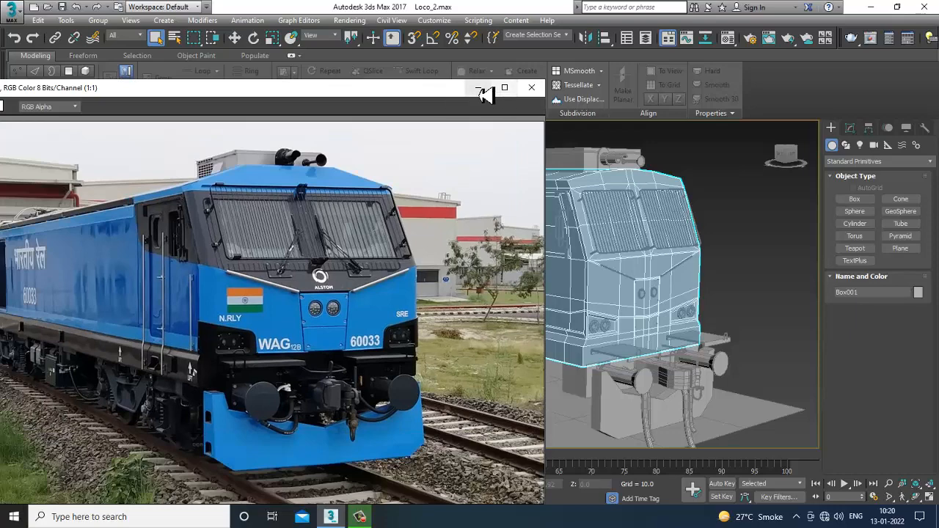
# Put away the front-view photo and place the side-view WAG-12B reference photo beside the locomotive model.
pyautogui.click(477, 88)
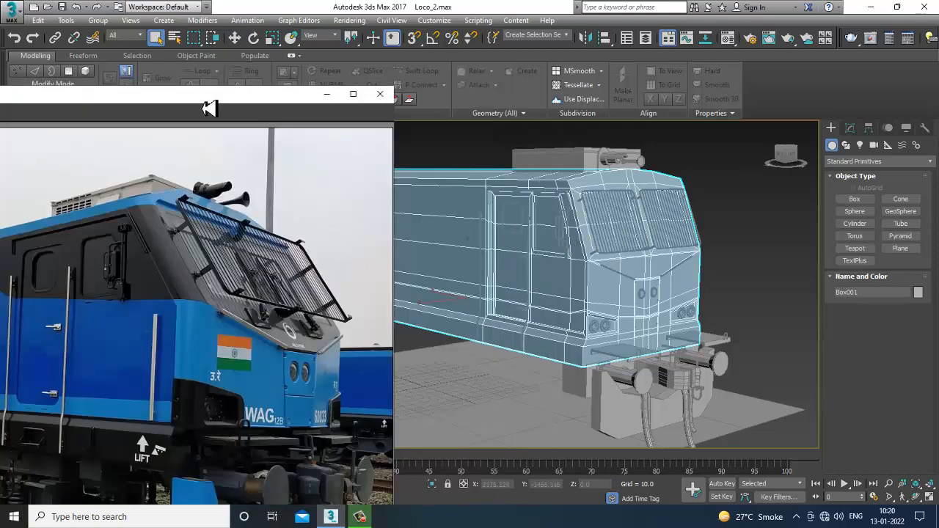
pyautogui.doubleClick(209, 107)
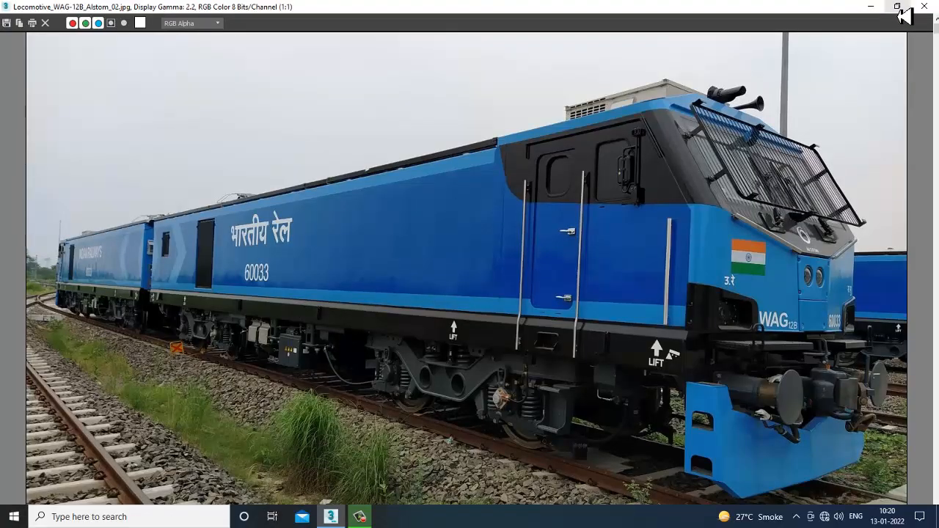
pyautogui.click(897, 6)
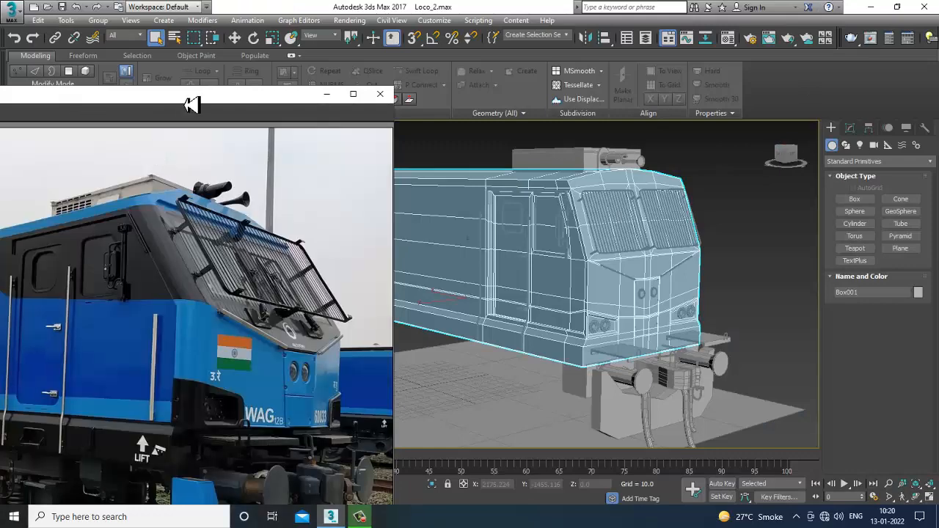
pyautogui.moveTo(188, 96); pyautogui.dragTo(254, 19)
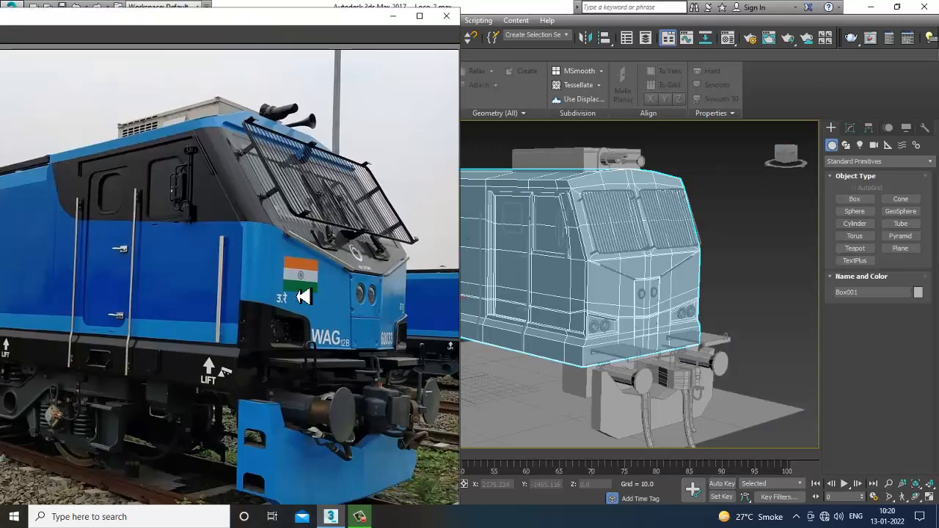
pyautogui.scroll(2, 236, 414)
pyautogui.scroll(-2, 210, 317)
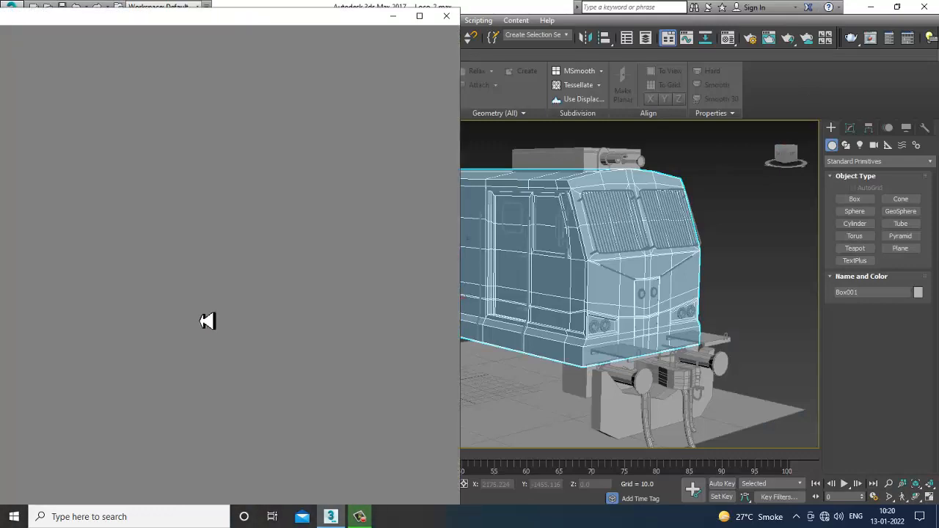
pyautogui.moveTo(160, 28); pyautogui.dragTo(309, 25)
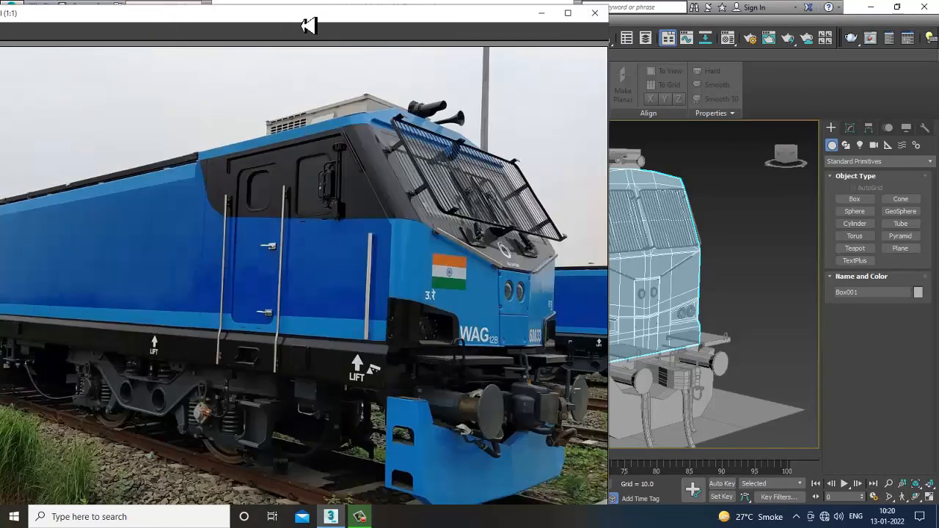
pyautogui.moveTo(667, 282); pyautogui.dragTo(755, 265, button='middle')
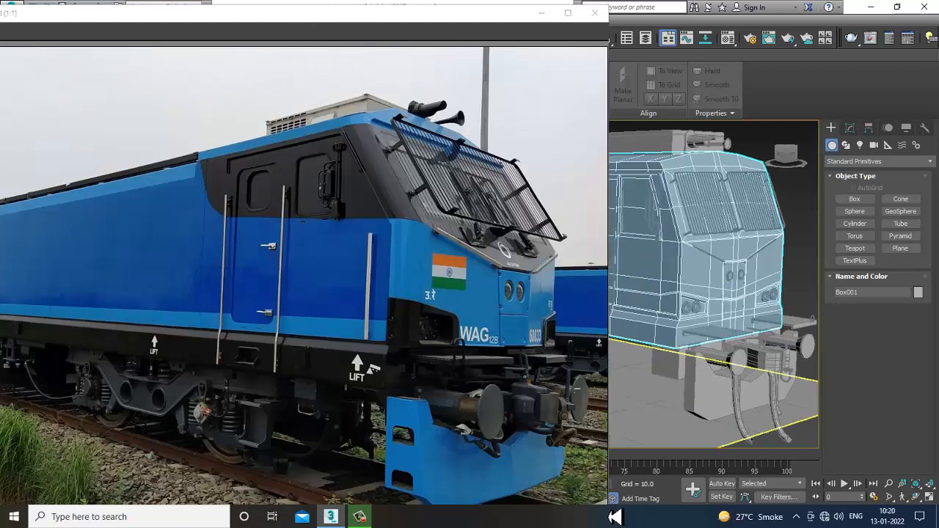
pyautogui.moveTo(617, 118); pyautogui.dragTo(418, 143)
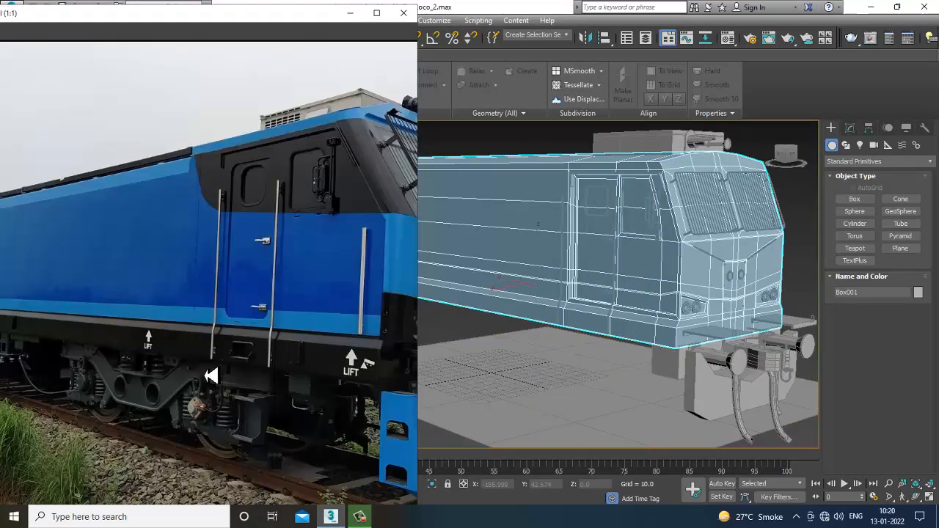
# Convert the extruded guard plate beneath the front buffers to an Editable Poly.
pyautogui.keyDown('alt'); pyautogui.moveTo(600, 353); pyautogui.dragTo(635, 338, button='middle'); pyautogui.keyUp('alt')
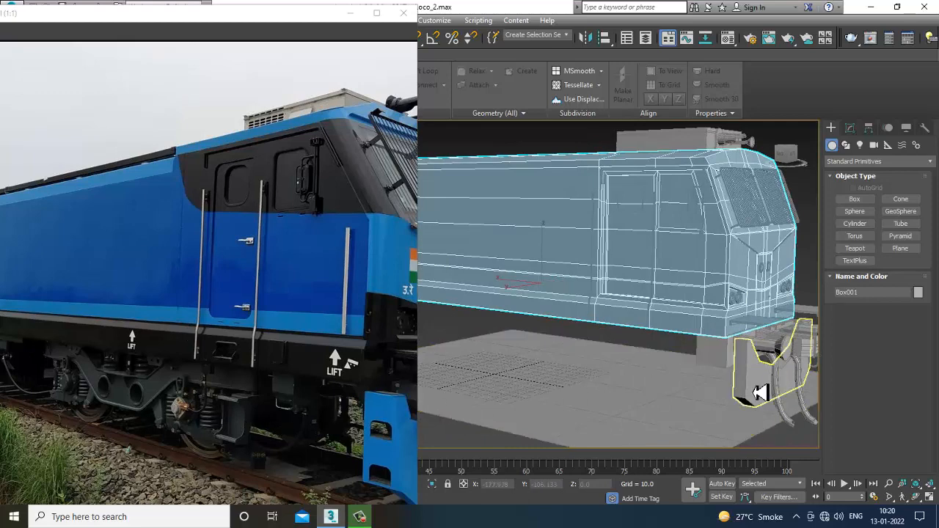
pyautogui.keyDown('alt'); pyautogui.moveTo(758, 389); pyautogui.dragTo(689, 364, button='middle'); pyautogui.keyUp('alt')
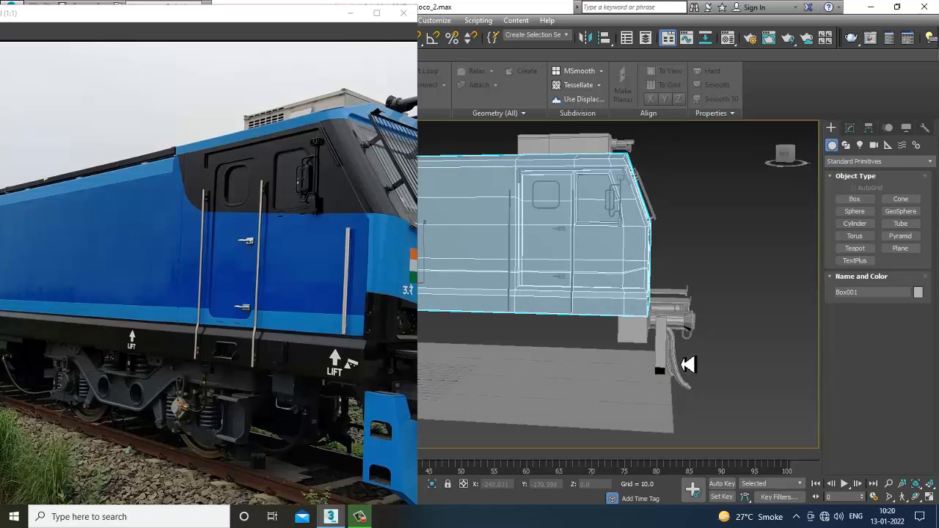
pyautogui.click(671, 359)
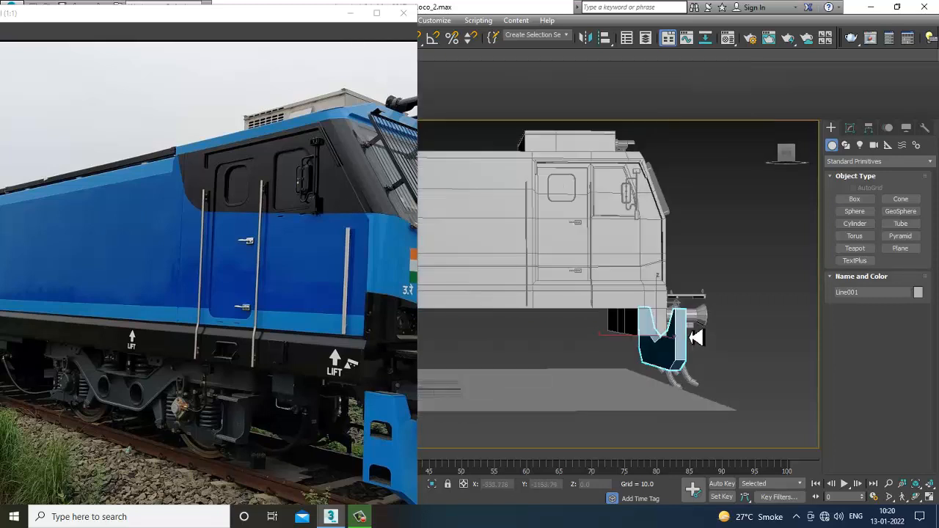
pyautogui.scroll(4, 675, 345)
pyautogui.click(851, 129)
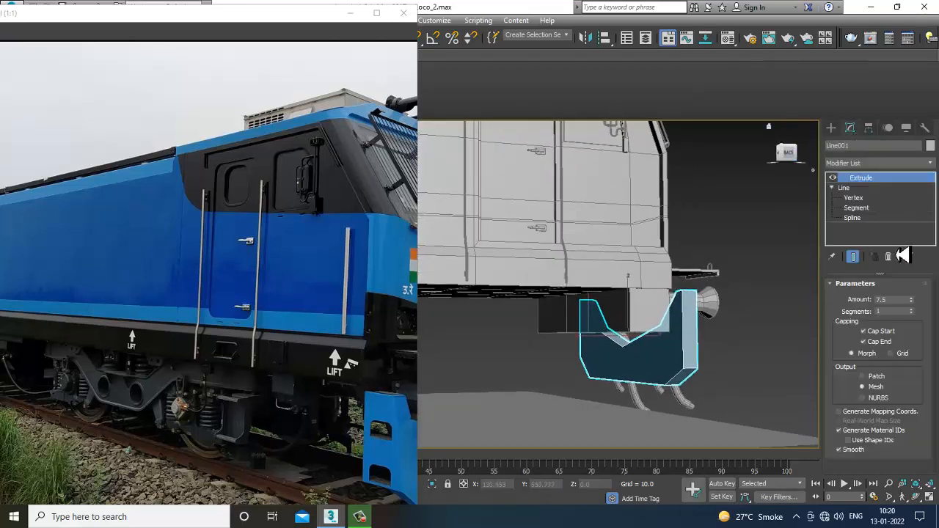
pyautogui.rightClick(676, 339)
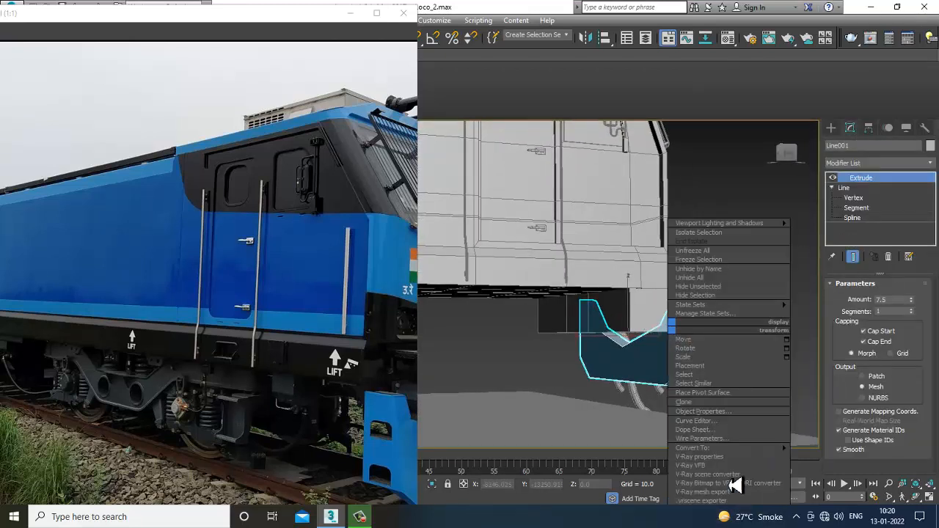
pyautogui.moveTo(734, 448)
pyautogui.click(836, 456)
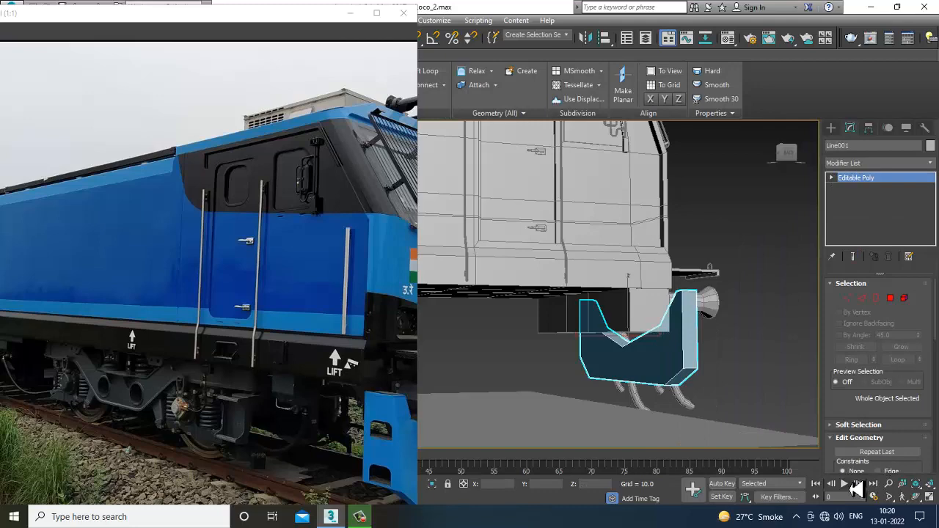
# Deepen the guard plate by moving its rear polygon about 7.5 units along X, toward the body.
pyautogui.press('4')
pyautogui.click(654, 378)
pyautogui.keyDown('alt'); pyautogui.moveTo(653, 377); pyautogui.dragTo(635, 389, button='middle'); pyautogui.keyUp('alt')
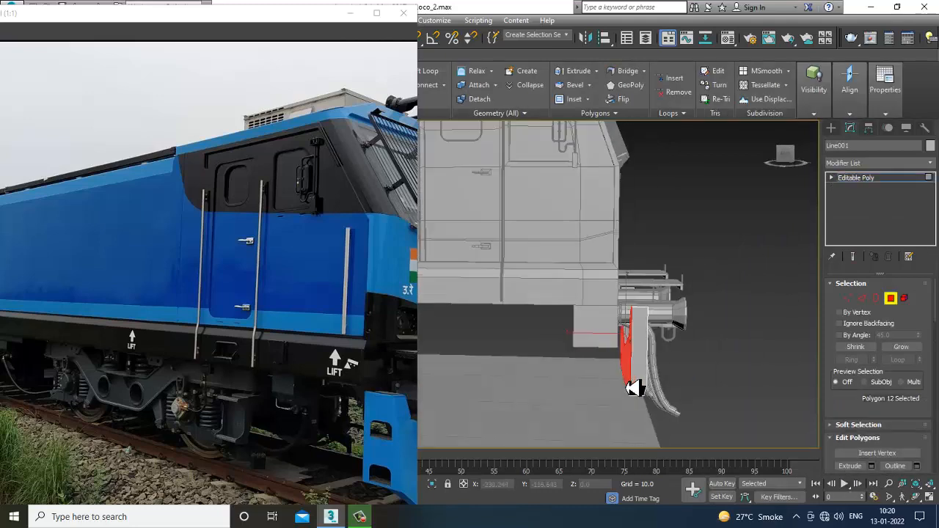
pyautogui.press('w')
pyautogui.moveTo(600, 343); pyautogui.dragTo(587, 337)
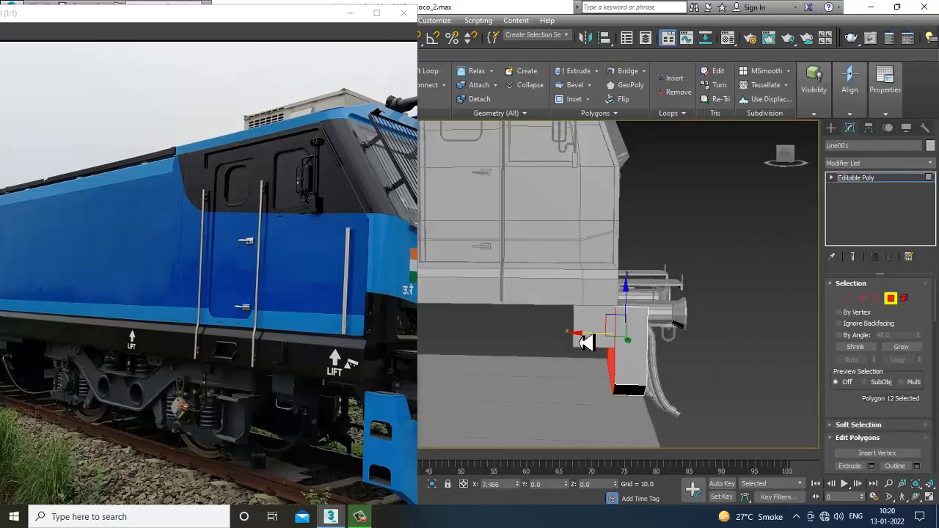
pyautogui.keyDown('alt'); pyautogui.moveTo(587, 336); pyautogui.dragTo(502, 368, button='middle'); pyautogui.keyUp('alt')
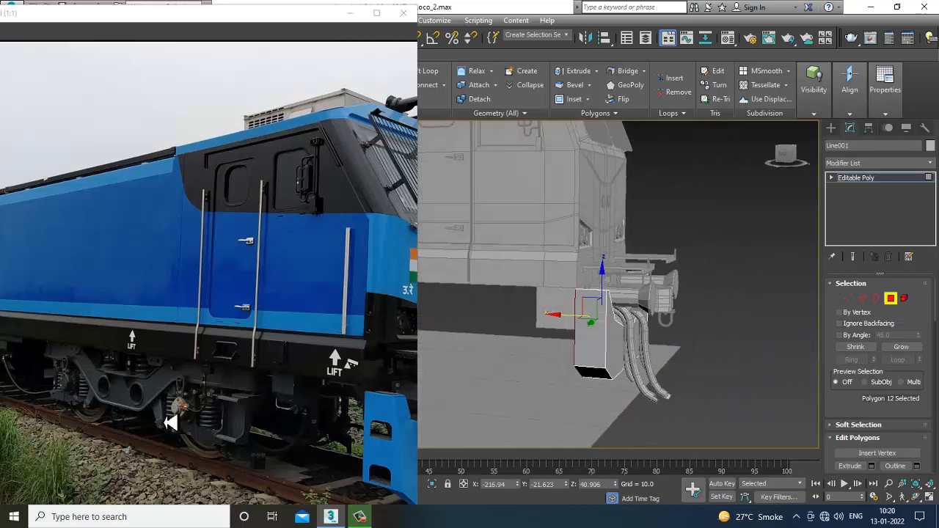
# Create a small thin box in an orthographic side view, just behind the block under the cab.
pyautogui.scroll(1, 268, 412)
pyautogui.hotkey('alt', 'w')
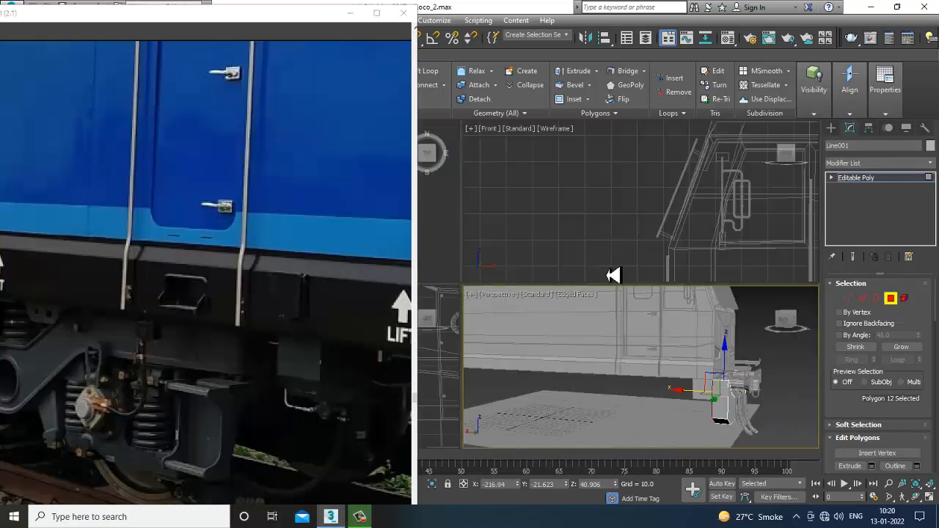
pyautogui.moveTo(669, 239); pyautogui.dragTo(590, 215, button='middle')
pyautogui.hotkey('alt', 'w')
pyautogui.moveTo(616, 314); pyautogui.dragTo(683, 160, button='middle')
pyautogui.moveTo(648, 392); pyautogui.dragTo(624, 310, button='middle')
pyautogui.click(831, 128)
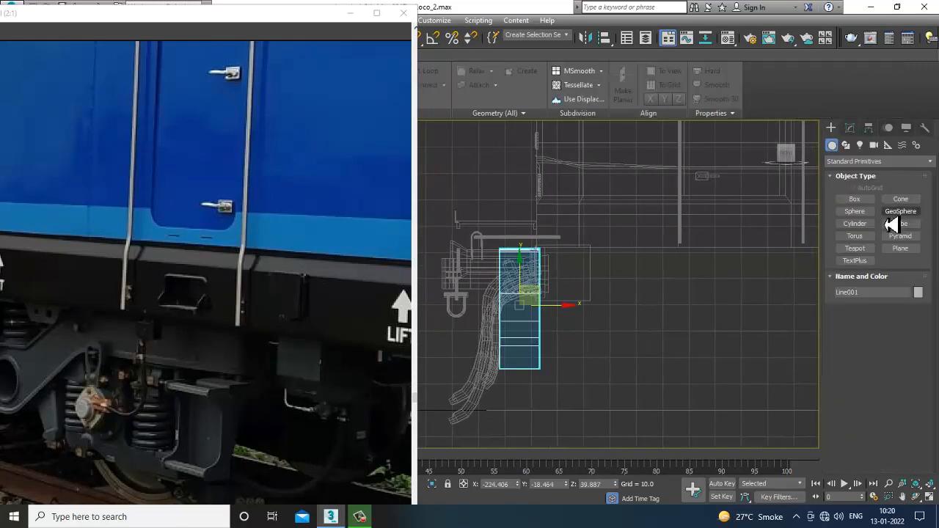
pyautogui.click(854, 199)
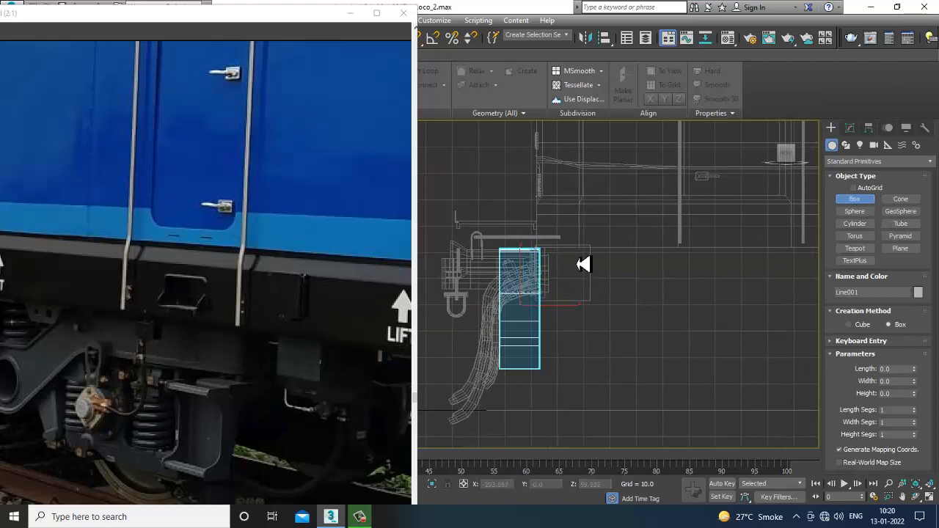
pyautogui.moveTo(575, 253); pyautogui.dragTo(633, 305)
pyautogui.rightClick(629, 298)
pyautogui.keyDown('alt'); pyautogui.moveTo(629, 298); pyautogui.dragTo(599, 317, button='middle'); pyautogui.keyUp('alt')
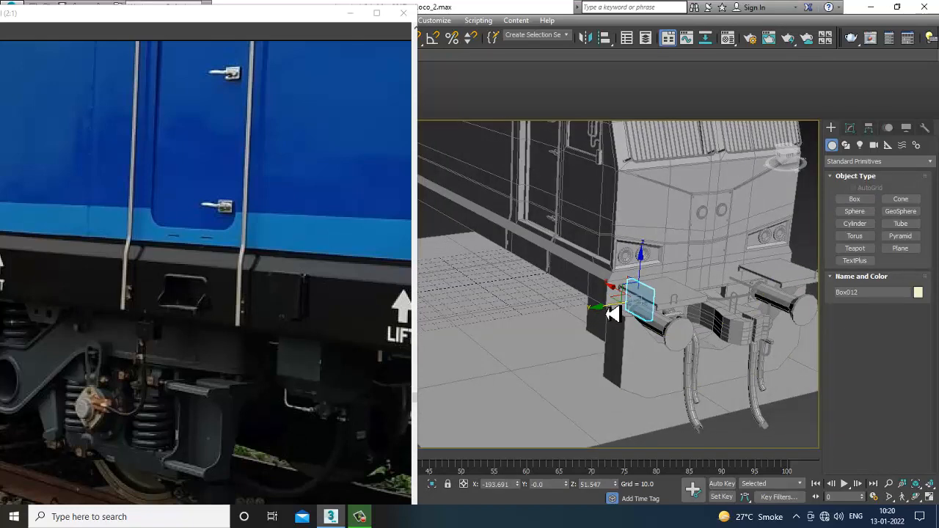
# Move the new box sideways to about Y 37.2 and stretch it to about 500% along Y.
pyautogui.moveTo(612, 313); pyautogui.dragTo(558, 319)
pyautogui.scroll(3, 559, 327)
pyautogui.keyDown('alt'); pyautogui.moveTo(591, 330); pyautogui.dragTo(609, 321, button='middle'); pyautogui.keyUp('alt')
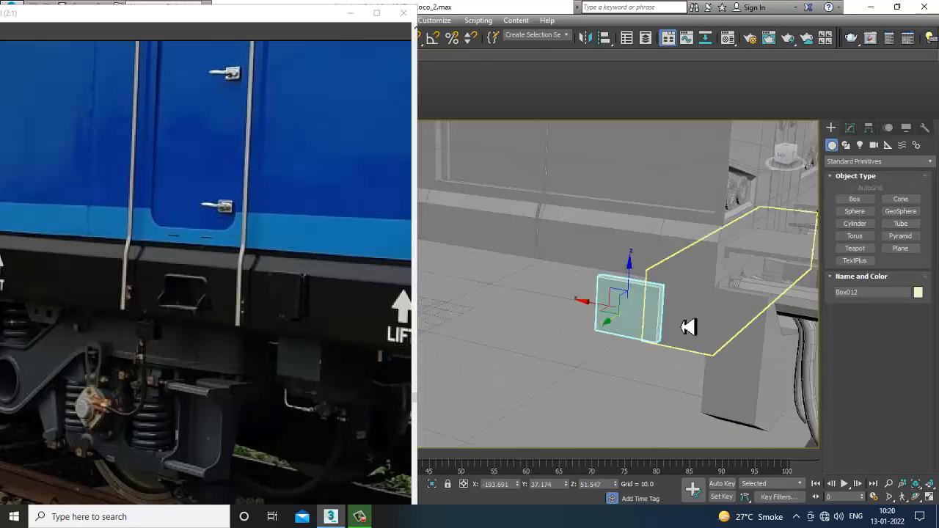
pyautogui.press('r')
pyautogui.moveTo(682, 327); pyautogui.dragTo(535, 325, button='middle')
pyautogui.moveTo(533, 323); pyautogui.dragTo(302, 345)
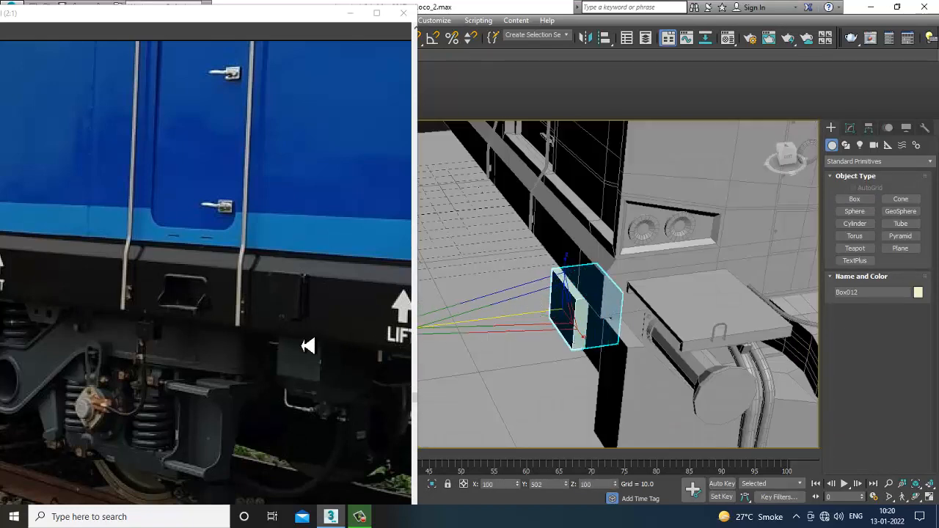
# Convert the stretched box under the body to an Editable Poly.
pyautogui.keyDown('alt'); pyautogui.moveTo(513, 337); pyautogui.dragTo(566, 272, button='middle'); pyautogui.keyUp('alt')
pyautogui.rightClick(566, 272)
pyautogui.moveTo(636, 388)
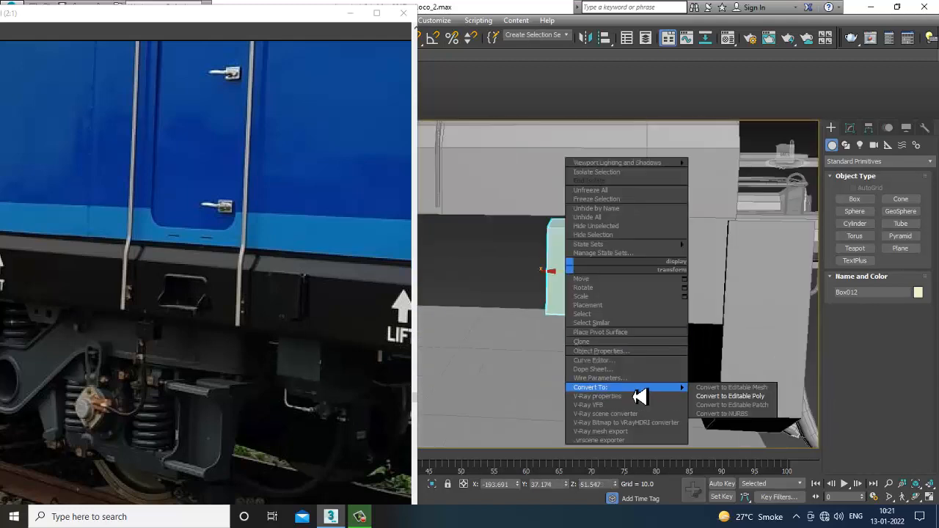
pyautogui.click(734, 396)
# Select the box's four widthwise edges in wireframe and connect them with 2 segments.
pyautogui.click(862, 299)
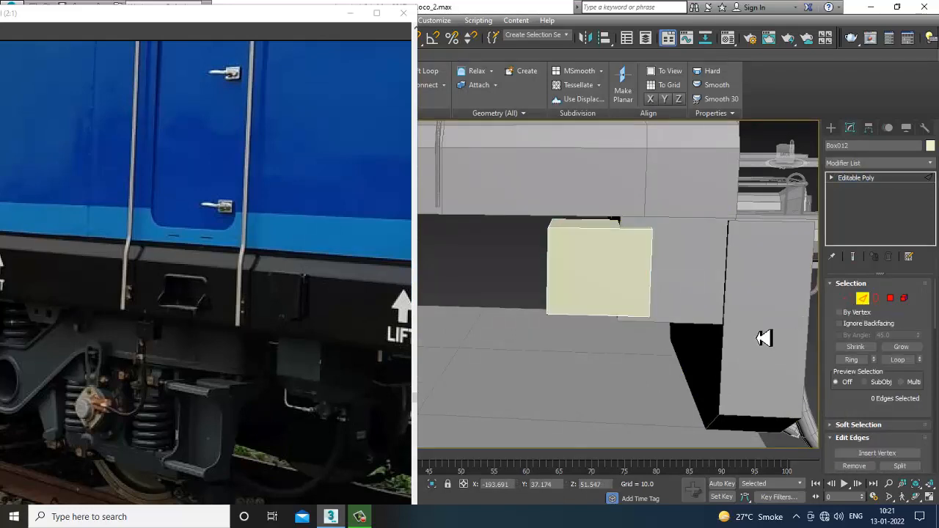
pyautogui.moveTo(623, 328)
pyautogui.keyDown('alt'); pyautogui.mouseDown(button='middle')
pyautogui.moveTo(543, 308)
pyautogui.moveTo(676, 296)
pyautogui.moveTo(605, 360)
pyautogui.mouseUp(button='middle'); pyautogui.keyUp('alt')
pyautogui.press('F3')
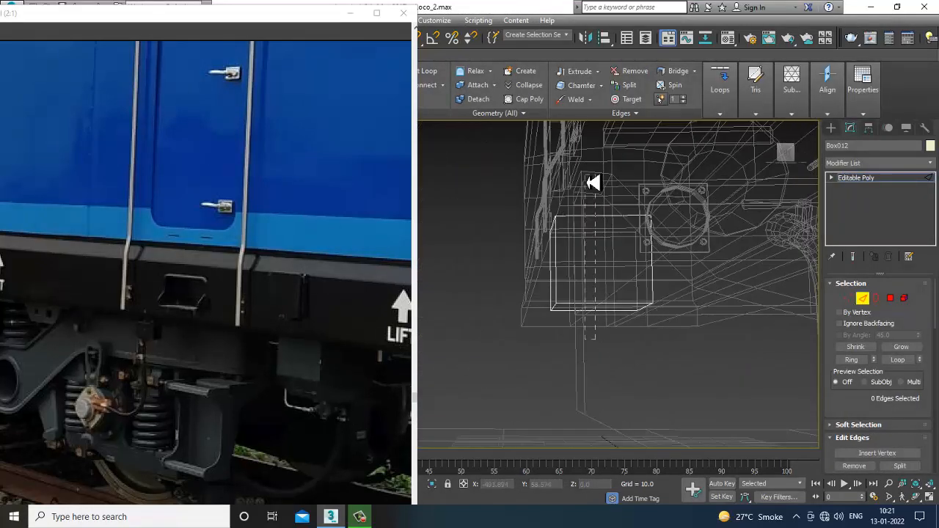
pyautogui.moveTo(593, 183); pyautogui.dragTo(594, 185)
pyautogui.scroll(-3, 840, 425)
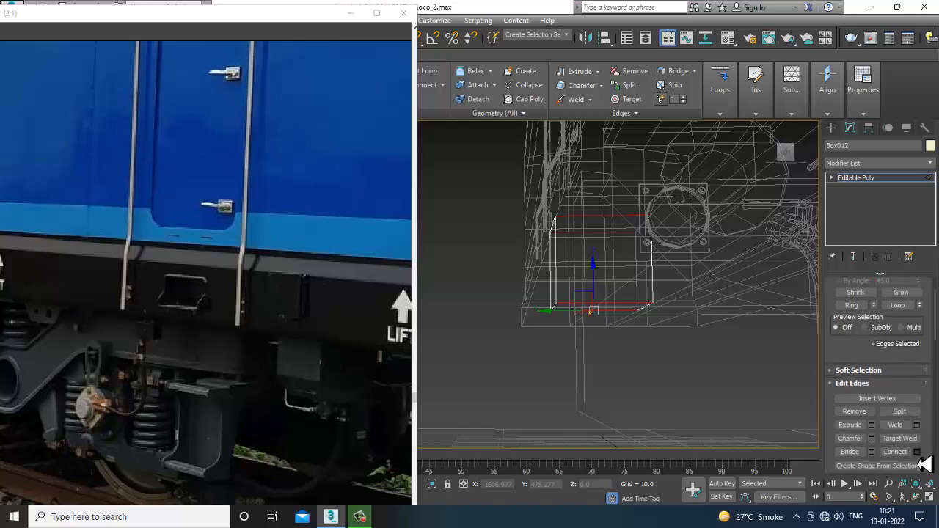
pyautogui.click(917, 452)
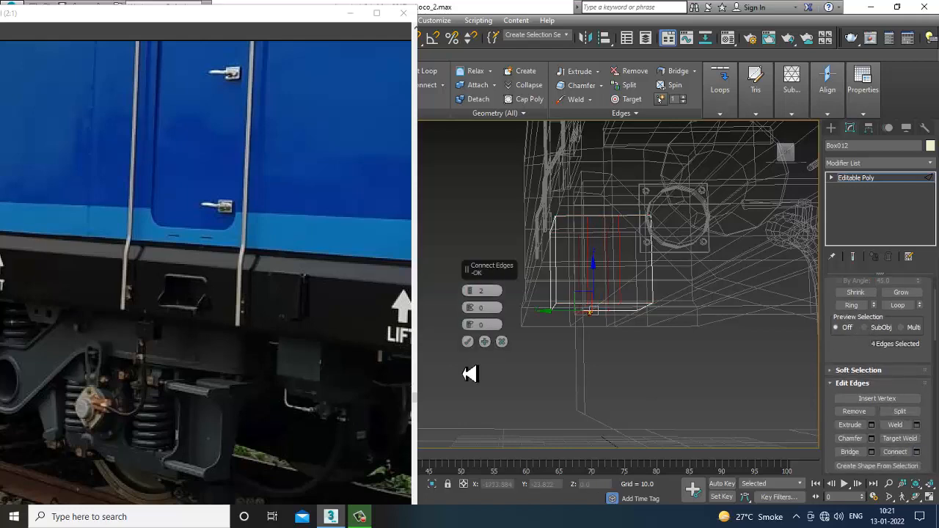
pyautogui.click(467, 342)
# Lower the middle bottom vertices of the box to about Z 41.4 and return to object level.
pyautogui.keyDown('alt'); pyautogui.moveTo(524, 356); pyautogui.dragTo(581, 321, button='middle'); pyautogui.keyUp('alt')
pyautogui.press('1')
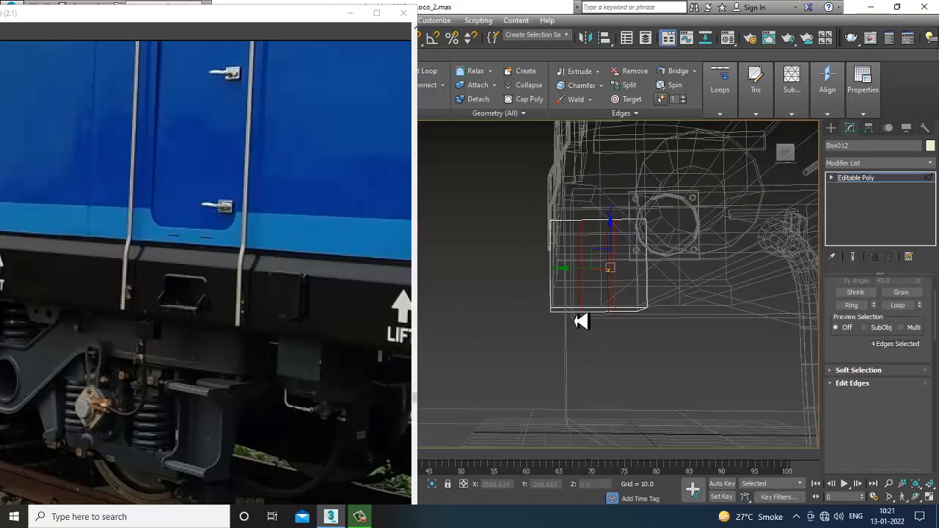
pyautogui.keyDown('alt'); pyautogui.moveTo(628, 346); pyautogui.dragTo(612, 330, button='middle'); pyautogui.keyUp('alt')
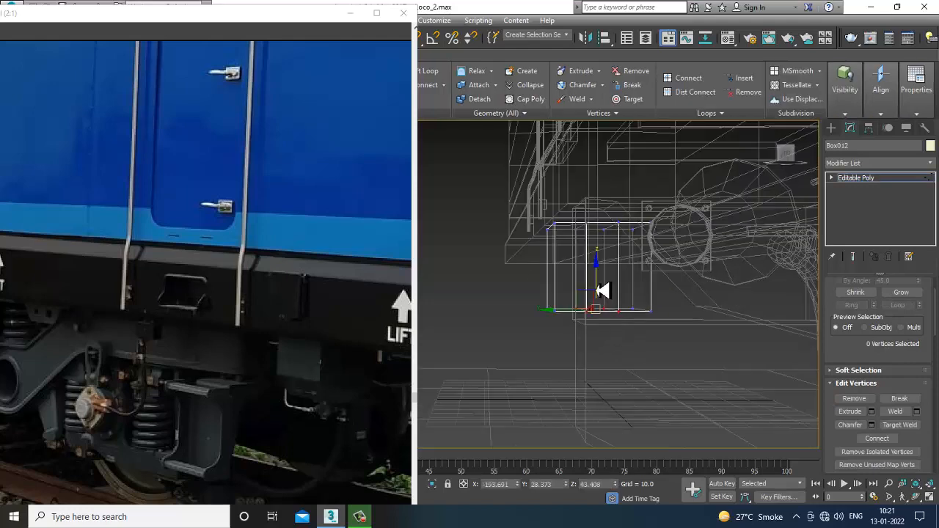
pyautogui.moveTo(602, 291); pyautogui.dragTo(603, 325)
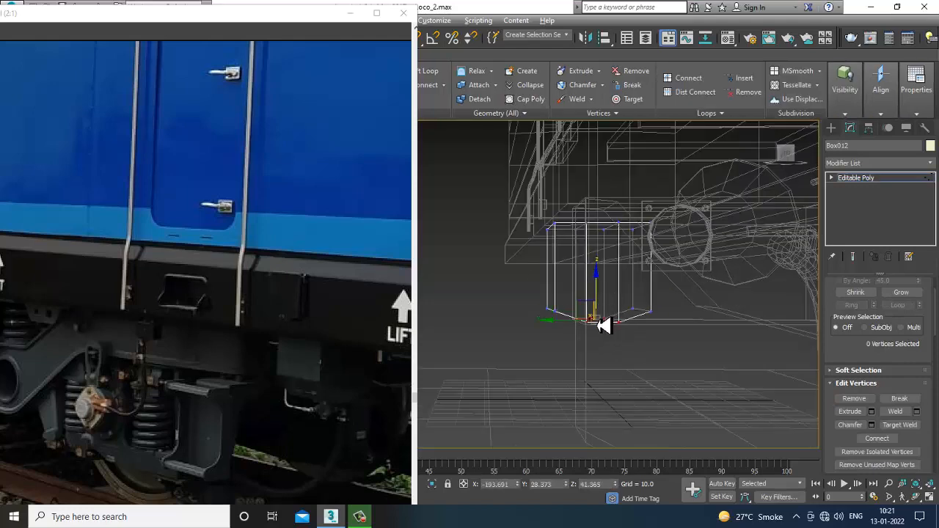
pyautogui.keyDown('alt'); pyautogui.moveTo(603, 325); pyautogui.dragTo(667, 339, button='middle'); pyautogui.keyUp('alt')
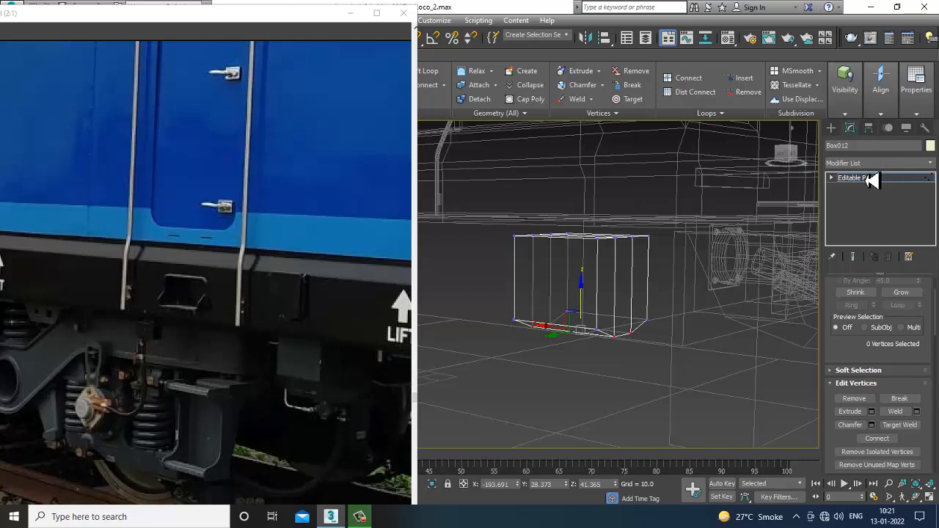
pyautogui.press('F3')
pyautogui.moveTo(699, 264)
pyautogui.keyDown('alt'); pyautogui.mouseDown(button='middle')
pyautogui.moveTo(662, 273)
pyautogui.moveTo(707, 279)
pyautogui.moveTo(680, 277)
pyautogui.mouseUp(button='middle'); pyautogui.keyUp('alt')
pyautogui.click(896, 179)
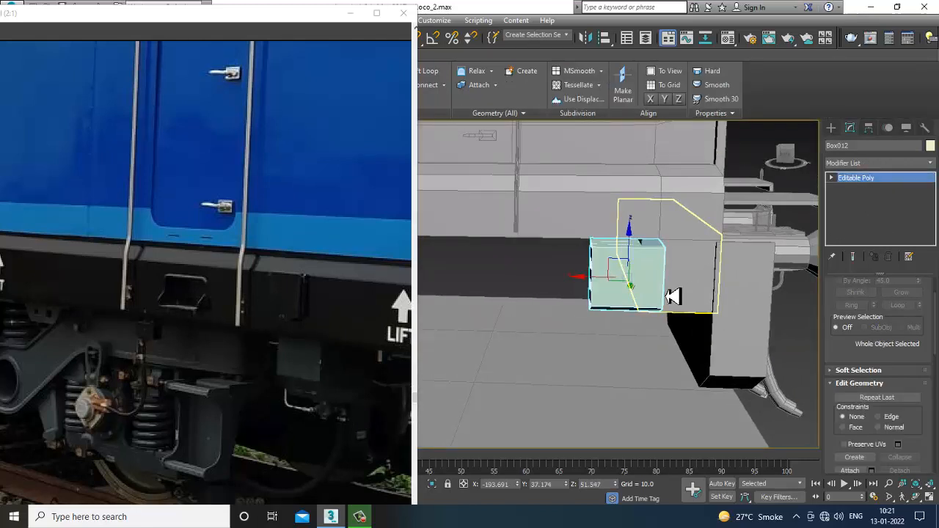
# Bring the inner-side vertices of the block beside the small box into line at about X -204.4, and return to object level.
pyautogui.click(712, 309)
pyautogui.keyDown('alt'); pyautogui.moveTo(713, 308); pyautogui.dragTo(701, 273, button='middle'); pyautogui.keyUp('alt')
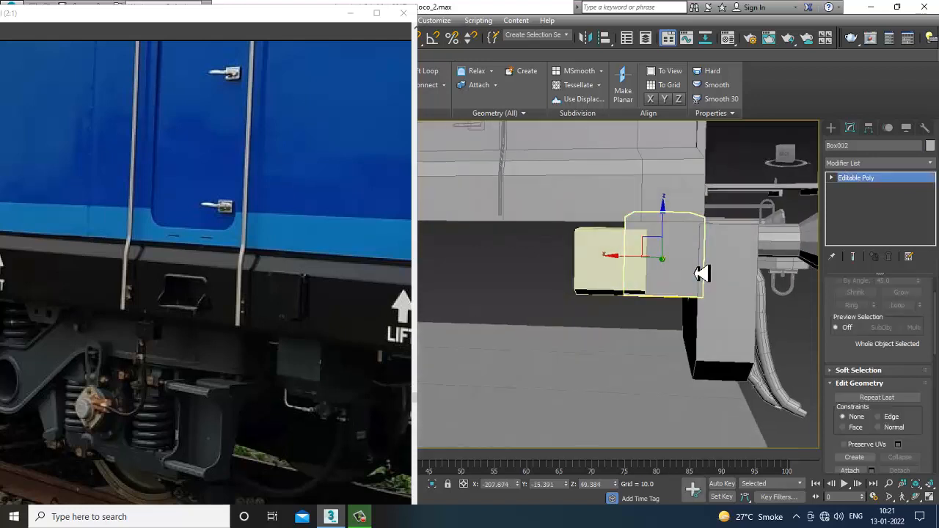
pyautogui.press('1')
pyautogui.moveTo(562, 172); pyautogui.dragTo(609, 268)
pyautogui.moveTo(661, 364); pyautogui.dragTo(661, 362)
pyautogui.press('F3')
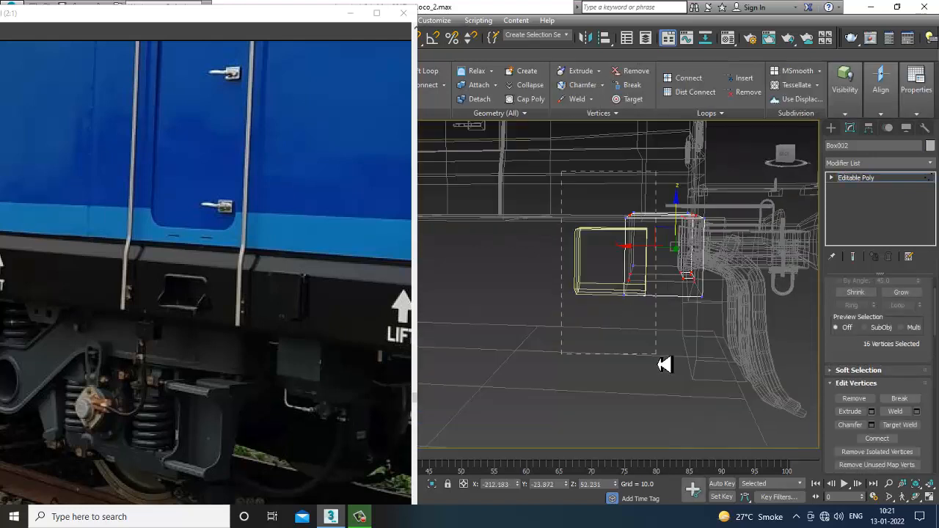
pyautogui.moveTo(609, 256); pyautogui.dragTo(631, 252)
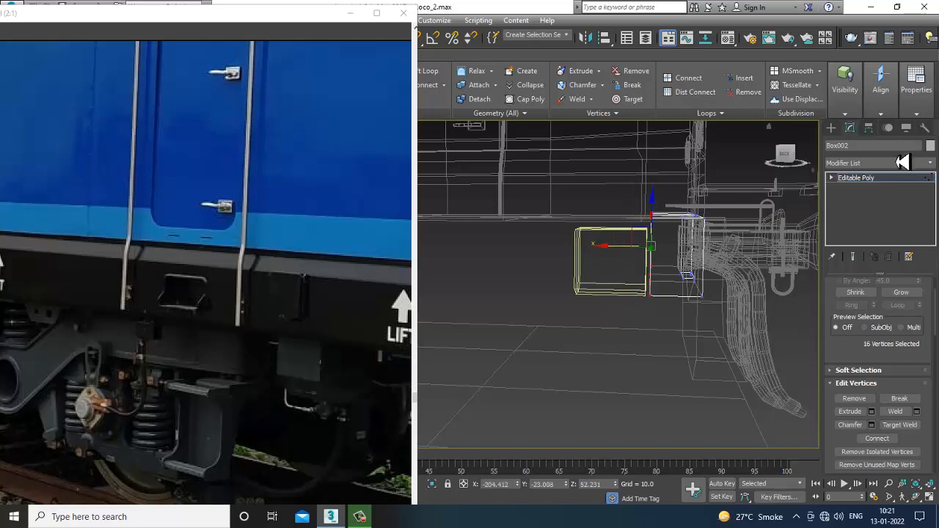
pyautogui.click(857, 184)
# Reposition the small box under the body at about Y 27.8 and raise it to about Z 54.6.
pyautogui.click(646, 242)
pyautogui.press('F3')
pyautogui.moveTo(590, 255)
pyautogui.keyDown('alt'); pyautogui.mouseDown(button='middle')
pyautogui.moveTo(604, 259)
pyautogui.moveTo(626, 236)
pyautogui.mouseUp(button='middle'); pyautogui.keyUp('alt')
pyautogui.moveTo(625, 237); pyautogui.dragTo(625, 226)
pyautogui.keyDown('alt'); pyautogui.moveTo(633, 226); pyautogui.dragTo(718, 272, button='middle'); pyautogui.keyUp('alt')
pyautogui.scroll(-4, 664, 264)
pyautogui.scroll(2, 717, 285)
pyautogui.scroll(-2, 222, 356)
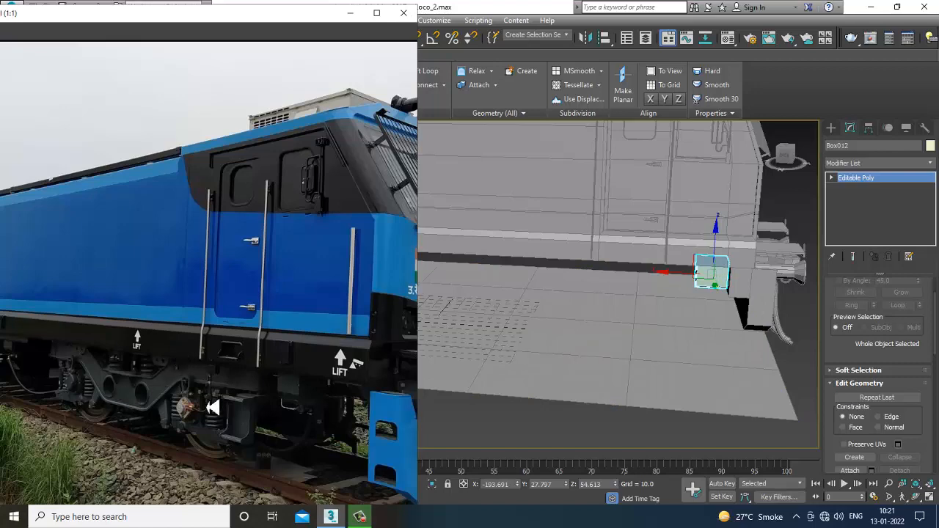
# In the front view, draw an open line under the body with two level end arms joined by a lowered, slope-sided middle section.
pyautogui.moveTo(547, 329); pyautogui.dragTo(601, 315, button='middle')
pyautogui.hotkey('alt', 'w')
pyautogui.moveTo(776, 205); pyautogui.dragTo(725, 206, button='middle')
pyautogui.hotkey('alt', 'w')
pyautogui.scroll(-3, 671, 209)
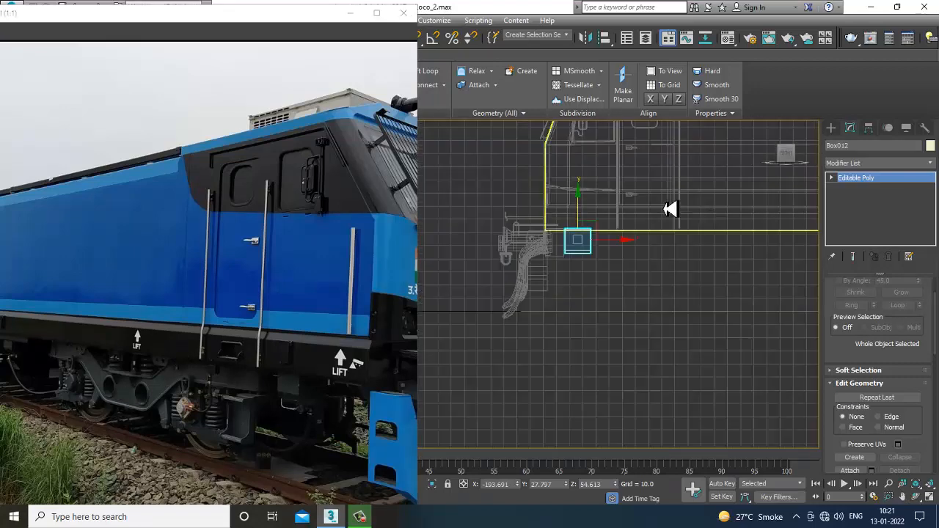
pyautogui.scroll(-5, 652, 252)
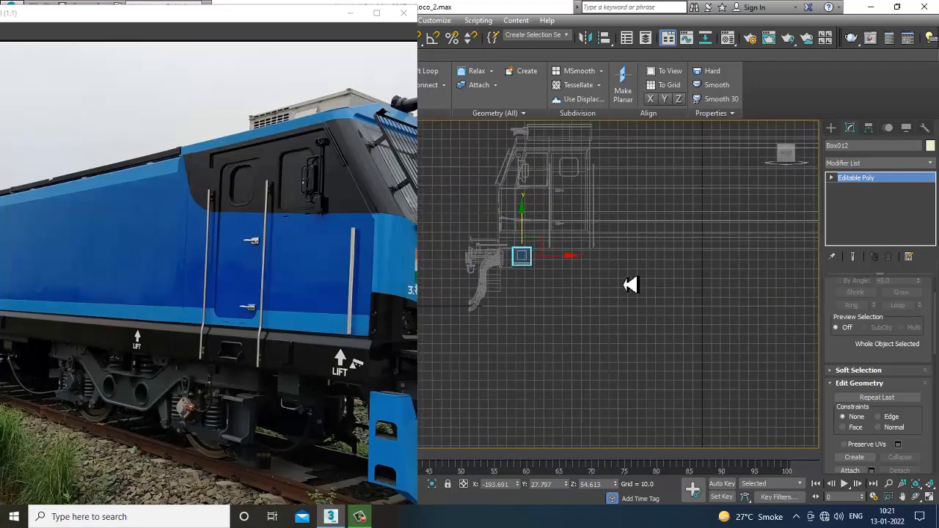
pyautogui.scroll(3, 611, 302)
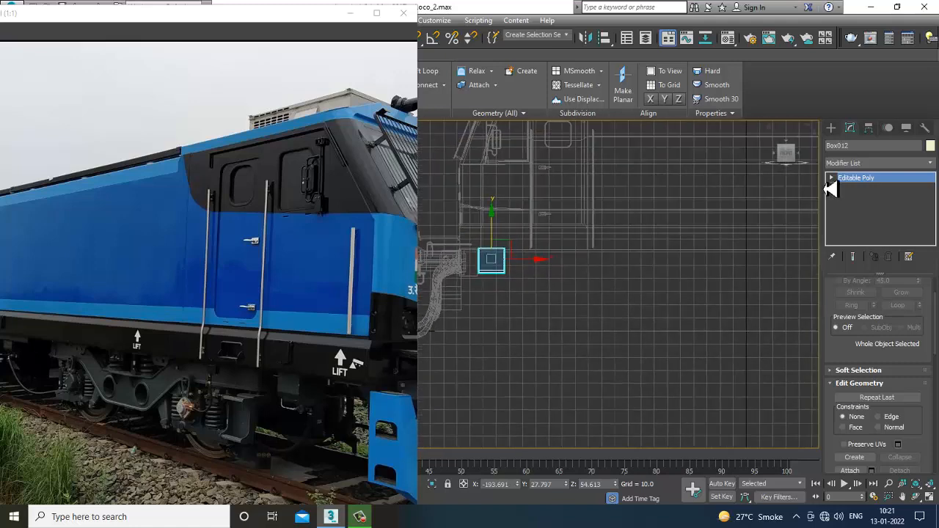
pyautogui.click(833, 130)
pyautogui.click(849, 146)
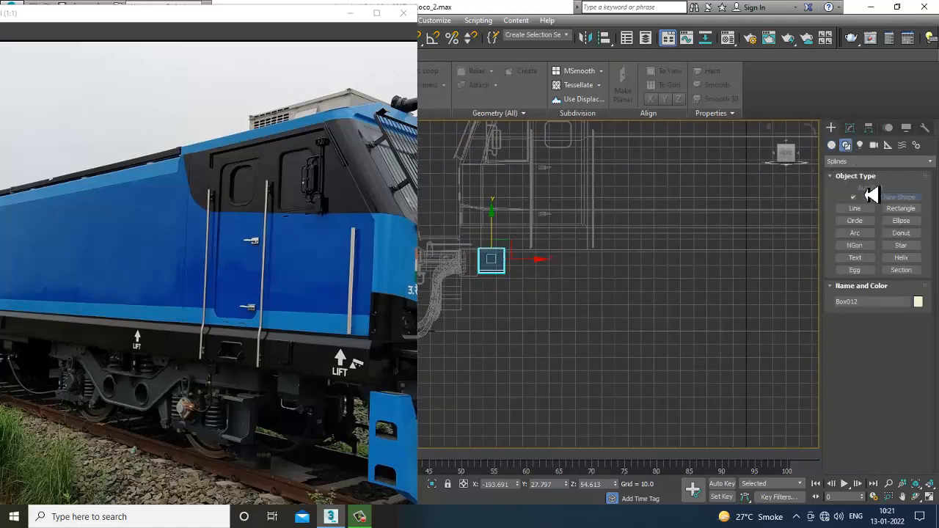
pyautogui.click(866, 209)
pyautogui.moveTo(592, 293); pyautogui.dragTo(515, 287, button='middle')
pyautogui.click(467, 276)
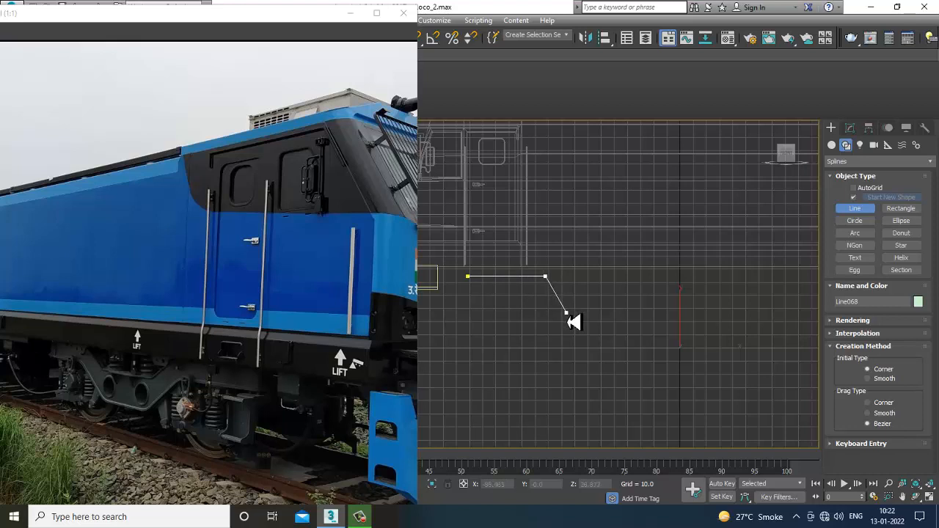
pyautogui.moveTo(574, 321)
pyautogui.mouseDown(button='middle')
pyautogui.moveTo(660, 318)
pyautogui.moveTo(603, 315)
pyautogui.mouseUp(button='middle')
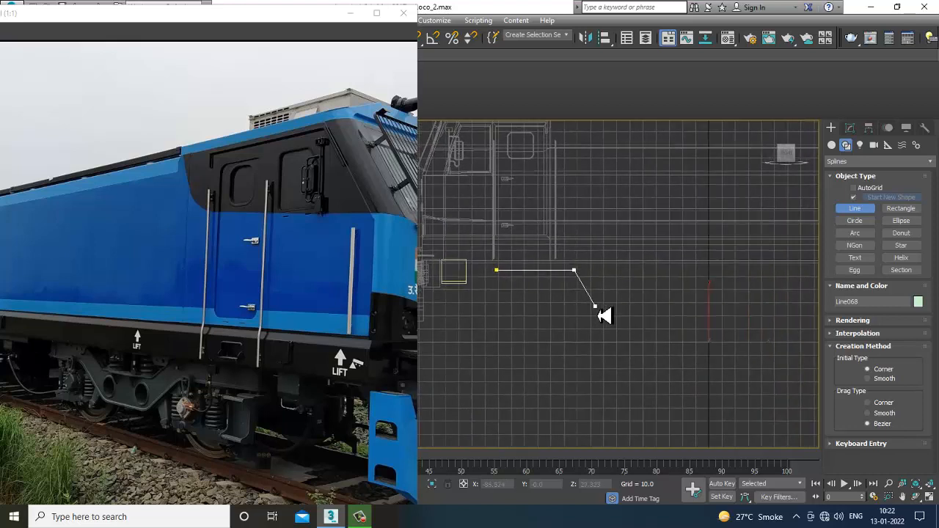
pyautogui.click(594, 304)
pyautogui.moveTo(709, 313); pyautogui.dragTo(617, 324, button='middle')
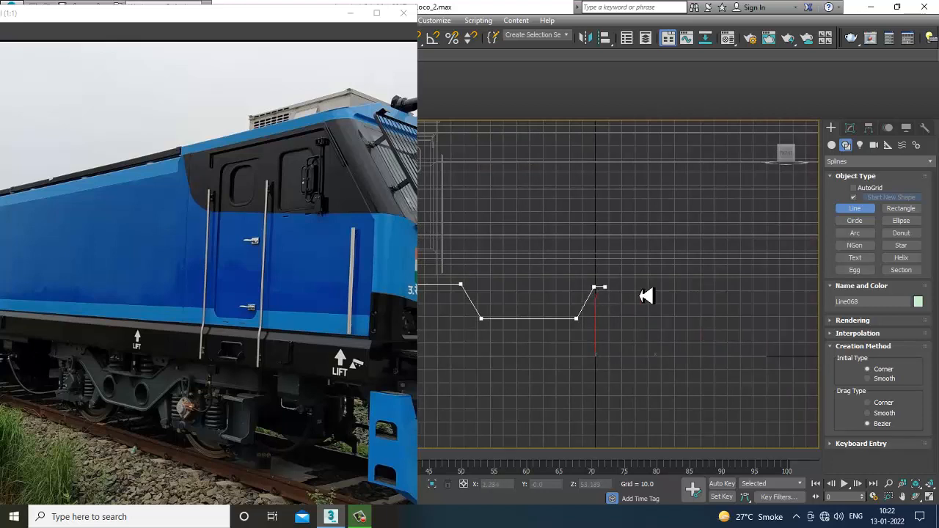
pyautogui.keyDown('shift'); pyautogui.rightClick(693, 295); pyautogui.keyUp('shift')
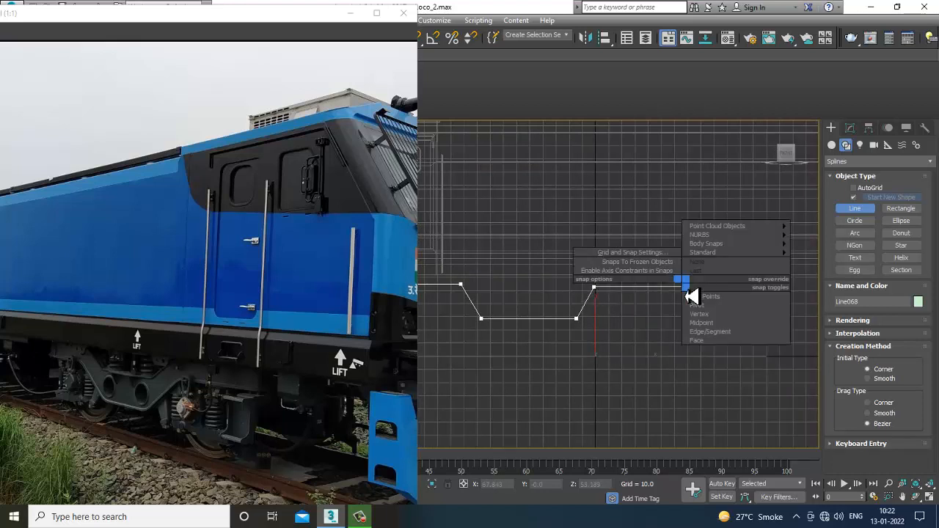
pyautogui.rightClick(647, 365)
pyautogui.rightClick(647, 365)
pyautogui.hotkey('alt', 'w')
pyautogui.middleClick(702, 389)
pyautogui.hotkey('alt', 'w')
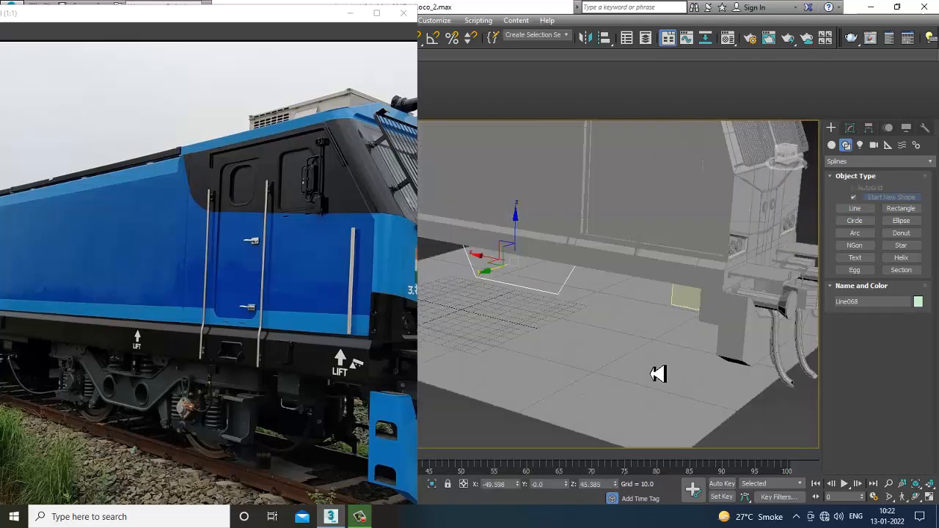
# Lower the line's two bottom middle vertices slightly and return to object level.
pyautogui.keyDown('alt'); pyautogui.moveTo(658, 373); pyautogui.dragTo(643, 273, button='middle'); pyautogui.keyUp('alt')
pyautogui.press('1')
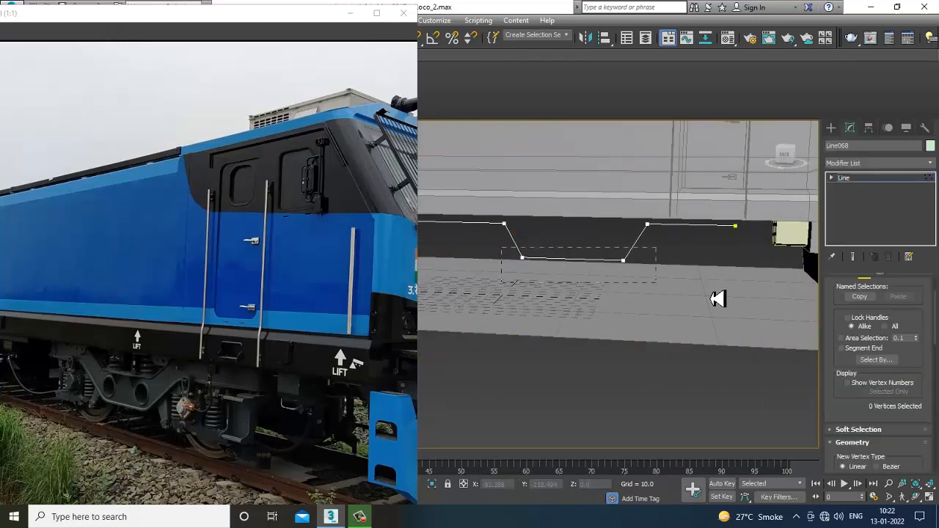
pyautogui.moveTo(502, 247); pyautogui.dragTo(654, 280)
pyautogui.moveTo(632, 235); pyautogui.dragTo(675, 238)
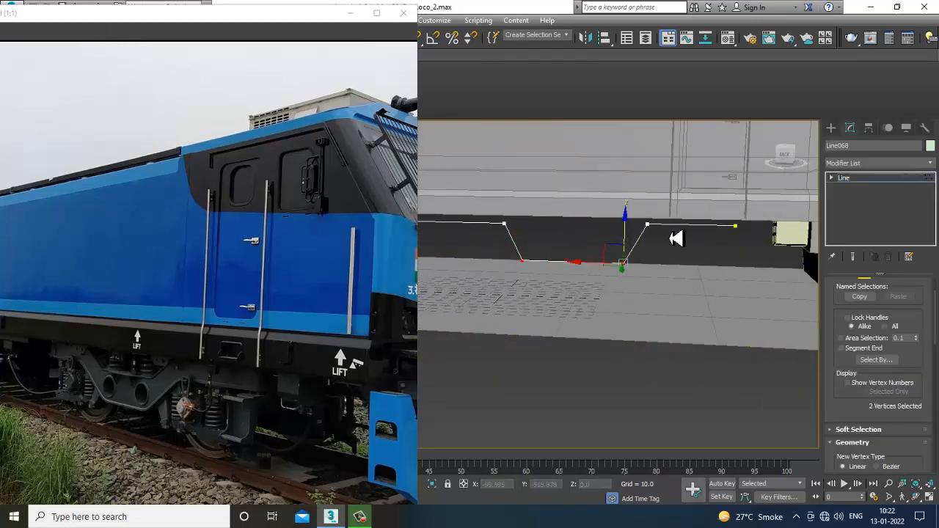
pyautogui.click(864, 179)
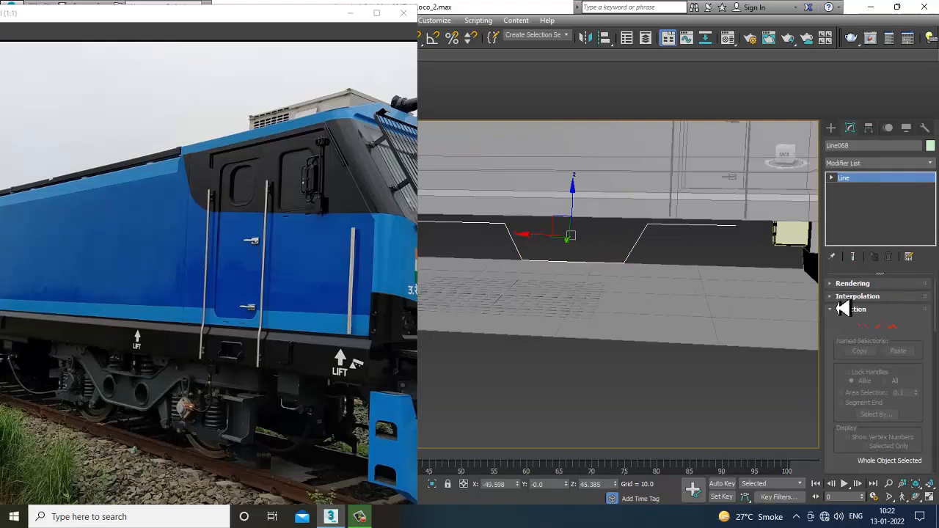
# Make the line renderable in the viewport with a rectangular section of length 4.26 and width 8.963.
pyautogui.click(838, 285)
pyautogui.click(838, 297)
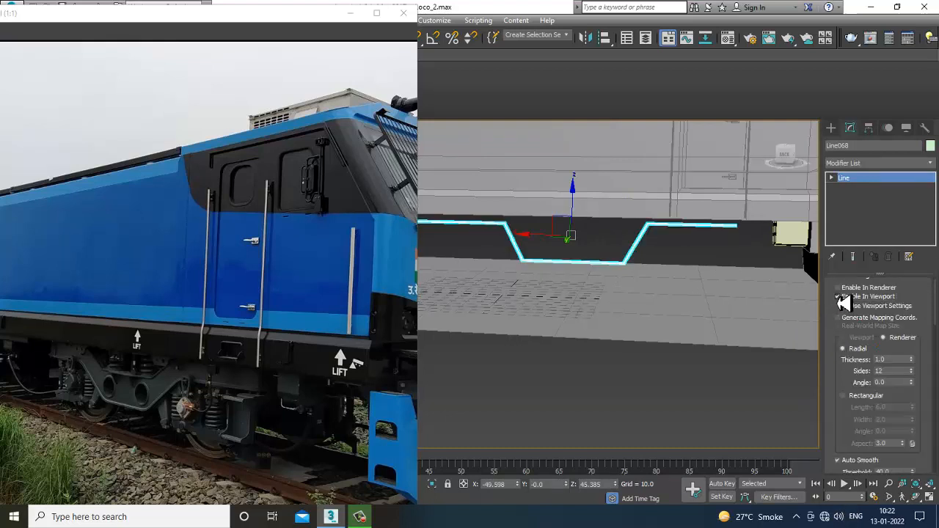
pyautogui.click(844, 396)
pyautogui.keyDown('alt'); pyautogui.moveTo(734, 287); pyautogui.dragTo(639, 268, button='middle'); pyautogui.keyUp('alt')
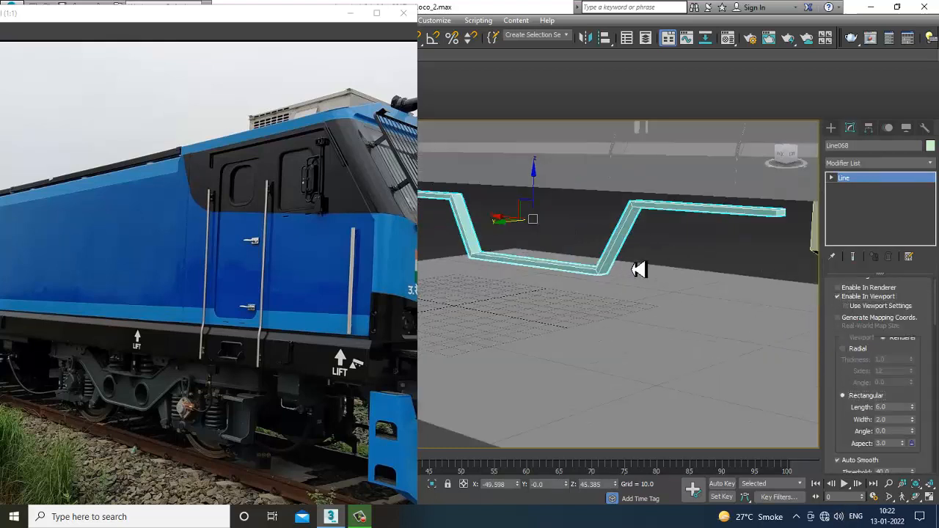
pyautogui.moveTo(913, 421); pyautogui.dragTo(883, 148)
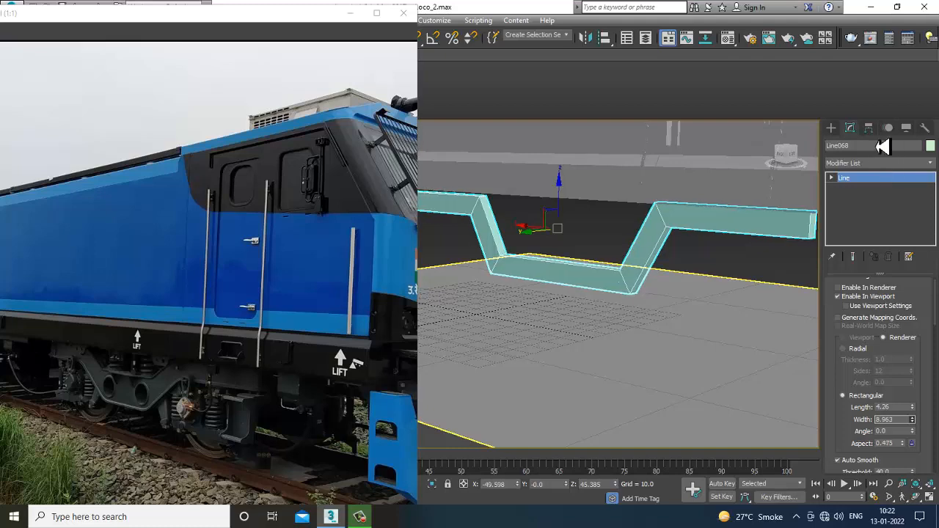
# Move the beam sideways to the edge of the body, at about Y 26.06.
pyautogui.keyDown('alt'); pyautogui.moveTo(664, 223); pyautogui.dragTo(583, 211, button='middle'); pyautogui.keyUp('alt')
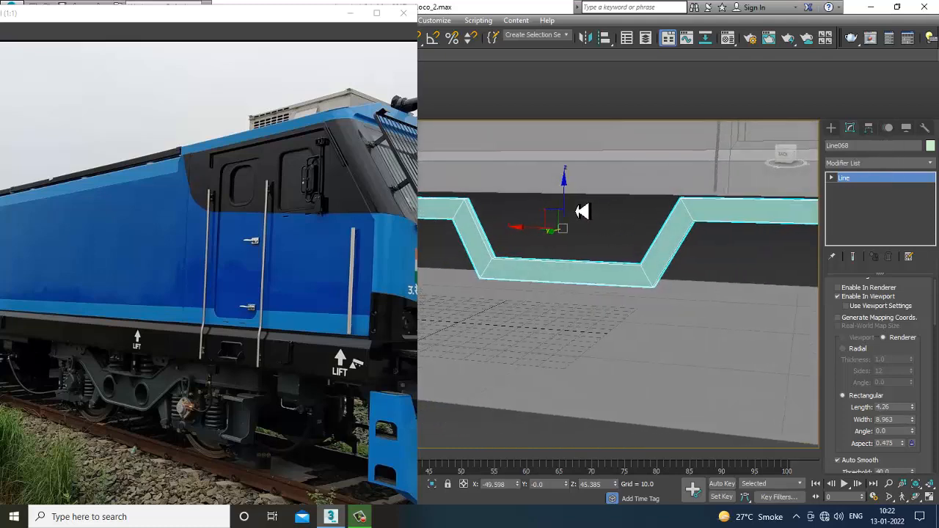
pyautogui.keyDown('alt'); pyautogui.moveTo(698, 260); pyautogui.dragTo(638, 230, button='middle'); pyautogui.keyUp('alt')
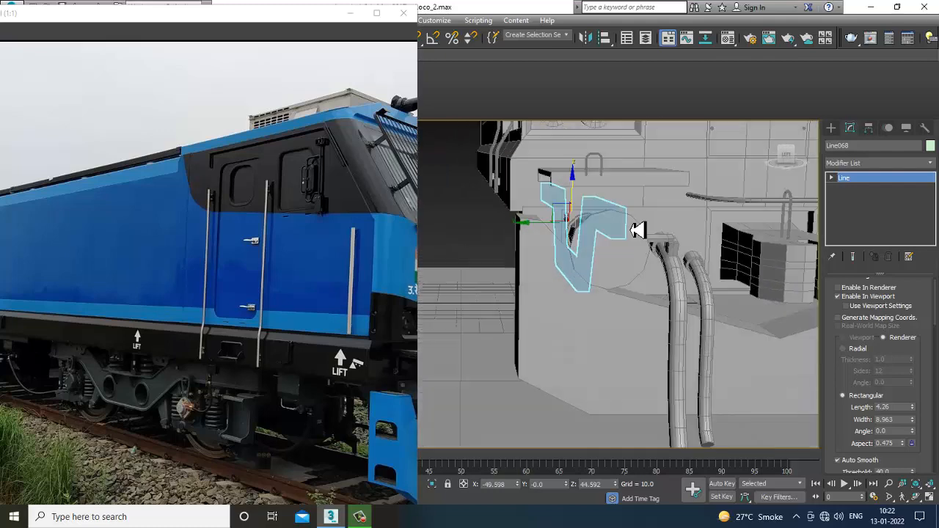
pyautogui.moveTo(531, 230); pyautogui.dragTo(479, 231)
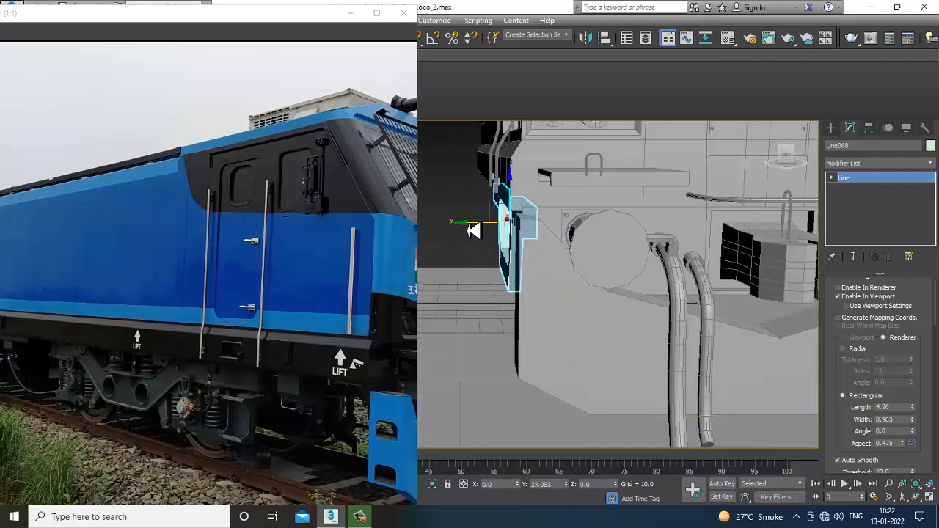
pyautogui.keyDown('alt'); pyautogui.moveTo(475, 231); pyautogui.dragTo(558, 264, button='middle'); pyautogui.keyUp('alt')
# Set the beam's rectangular width to 12.727 and raise the beam to about Z 45.1, under the body.
pyautogui.moveTo(923, 426); pyautogui.dragTo(912, 402)
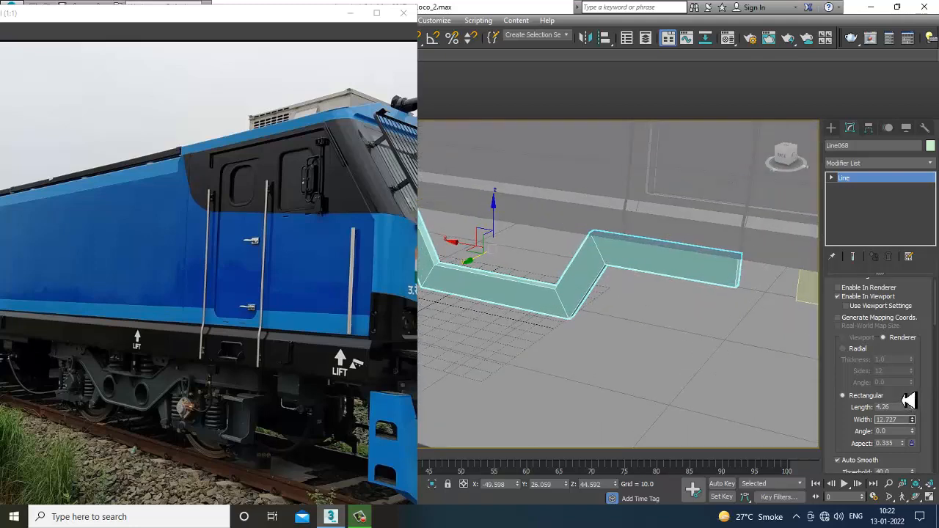
pyautogui.keyDown('alt'); pyautogui.moveTo(785, 361); pyautogui.dragTo(457, 237, button='middle'); pyautogui.keyUp('alt')
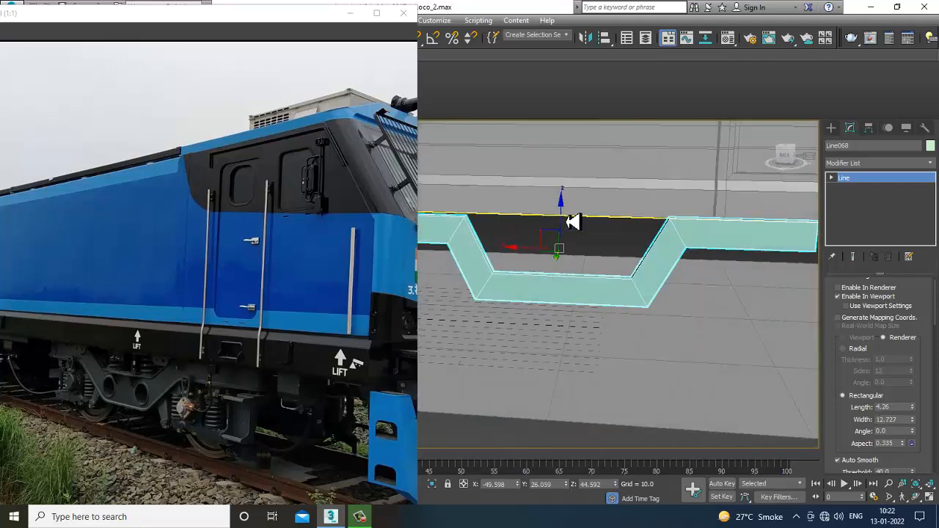
pyautogui.moveTo(570, 221); pyautogui.dragTo(571, 218)
pyautogui.scroll(-4, 571, 218)
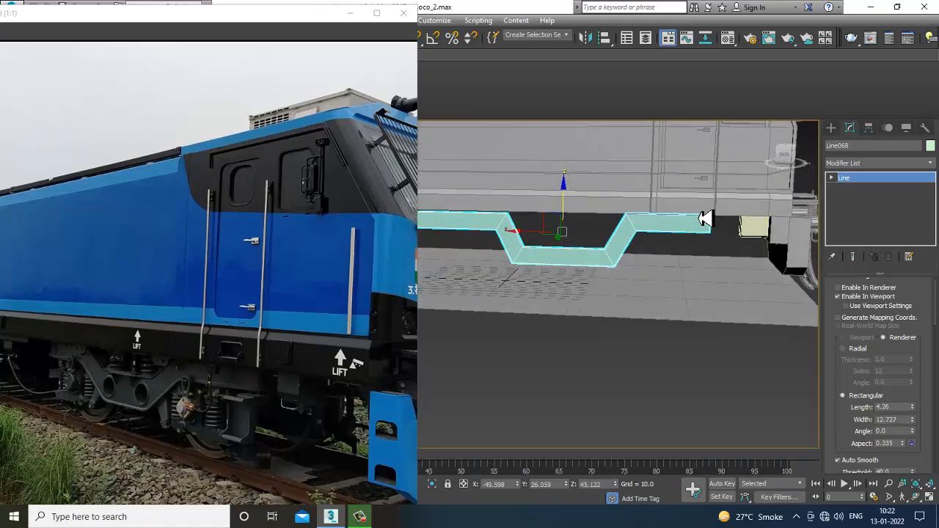
pyautogui.keyDown('alt'); pyautogui.moveTo(705, 218); pyautogui.dragTo(674, 230, button='middle'); pyautogui.keyUp('alt')
# Adjust the height of the beam's two end arms in the front view by moving their vertices to meet the body's underside.
pyautogui.hotkey('alt', 'w')
pyautogui.hotkey('alt', 'w')
pyautogui.scroll(3, 646, 228)
pyautogui.moveTo(523, 308); pyautogui.dragTo(593, 306, button='middle')
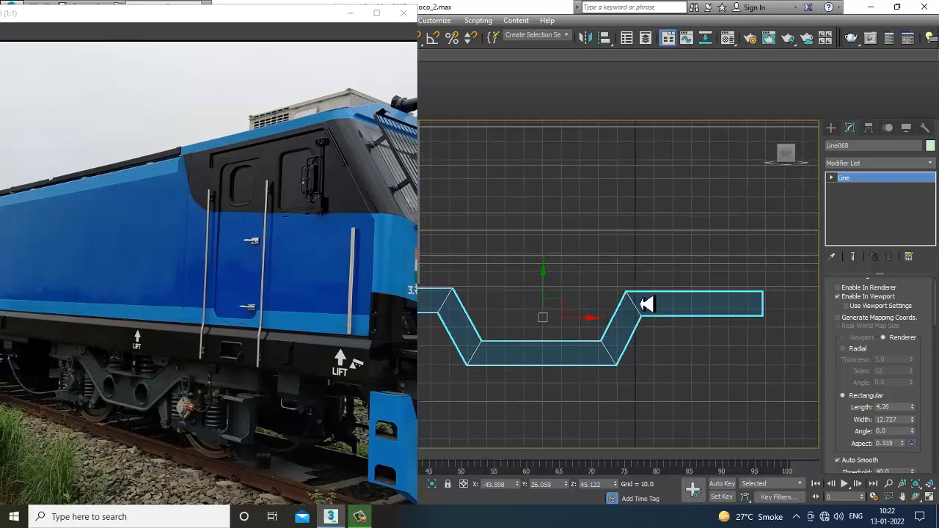
pyautogui.press('1')
pyautogui.moveTo(818, 333); pyautogui.dragTo(818, 332)
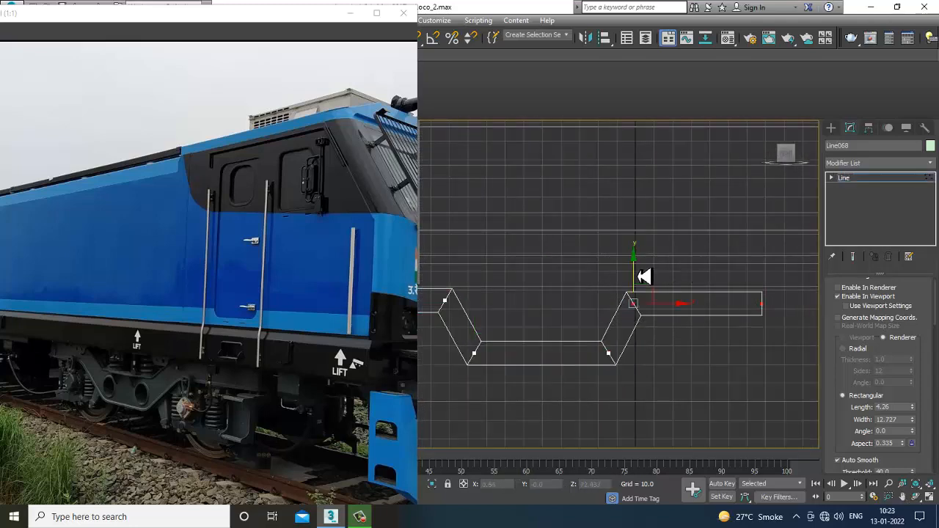
pyautogui.moveTo(642, 278); pyautogui.dragTo(710, 301, button='middle')
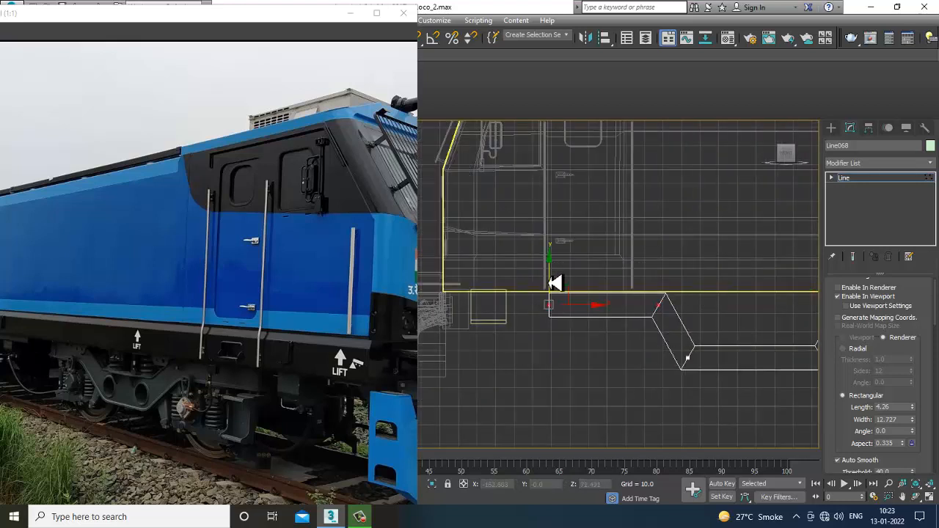
pyautogui.moveTo(556, 283)
pyautogui.keyDown('alt'); pyautogui.mouseDown(button='middle')
pyautogui.moveTo(660, 378)
pyautogui.moveTo(619, 311)
pyautogui.moveTo(667, 356)
pyautogui.moveTo(658, 346)
pyautogui.mouseUp(button='middle'); pyautogui.keyUp('alt')
pyautogui.scroll(5, 677, 287)
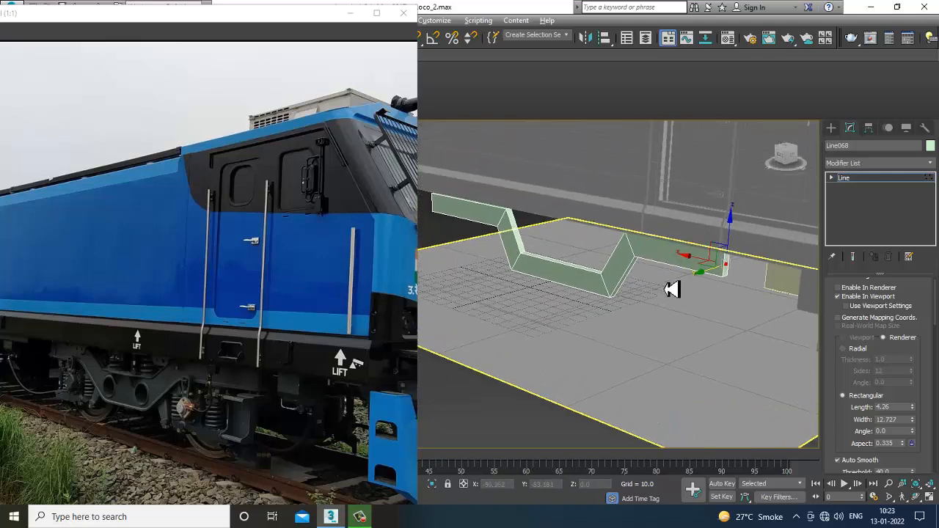
pyautogui.click(889, 181)
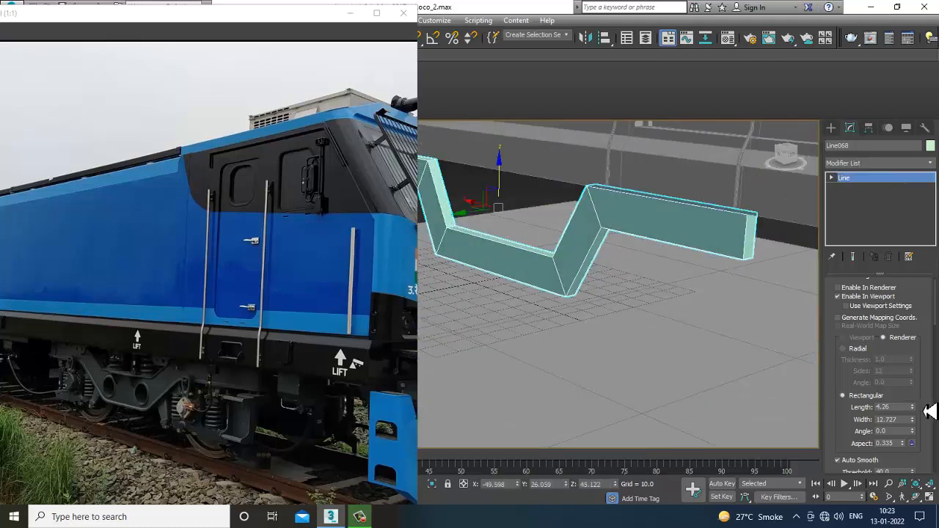
# Set the beam's rectangular length to 6.901 and move it outward to about Y 29.0.
pyautogui.moveTo(913, 408); pyautogui.dragTo(919, 379)
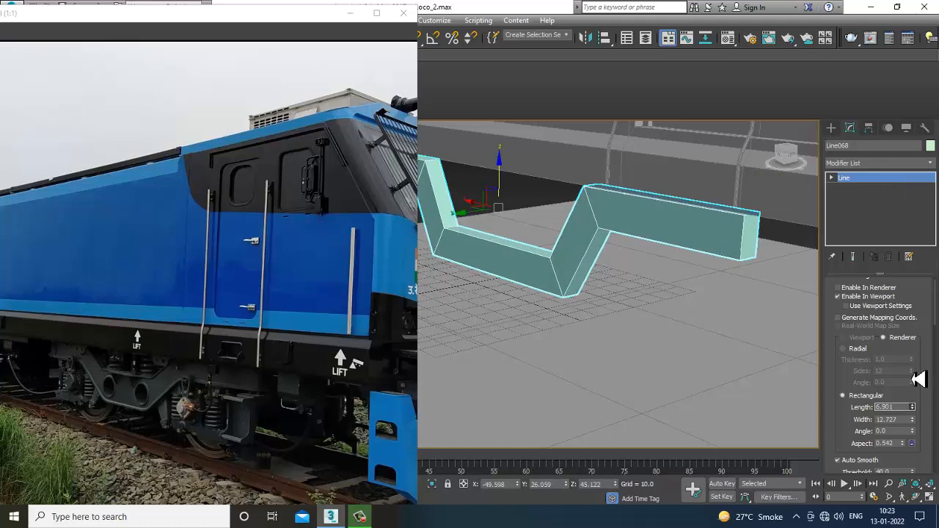
pyautogui.keyDown('alt'); pyautogui.moveTo(624, 319); pyautogui.dragTo(593, 249, button='middle'); pyautogui.keyUp('alt')
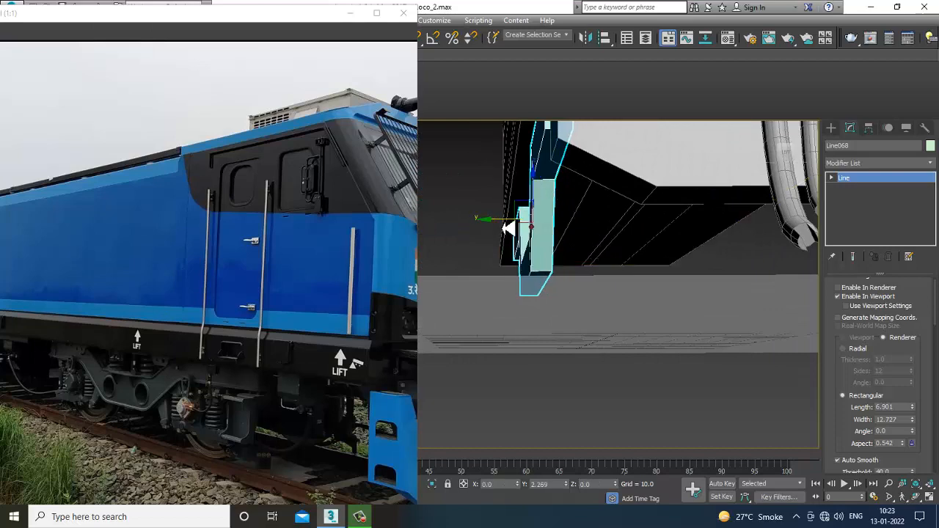
pyautogui.press('z')
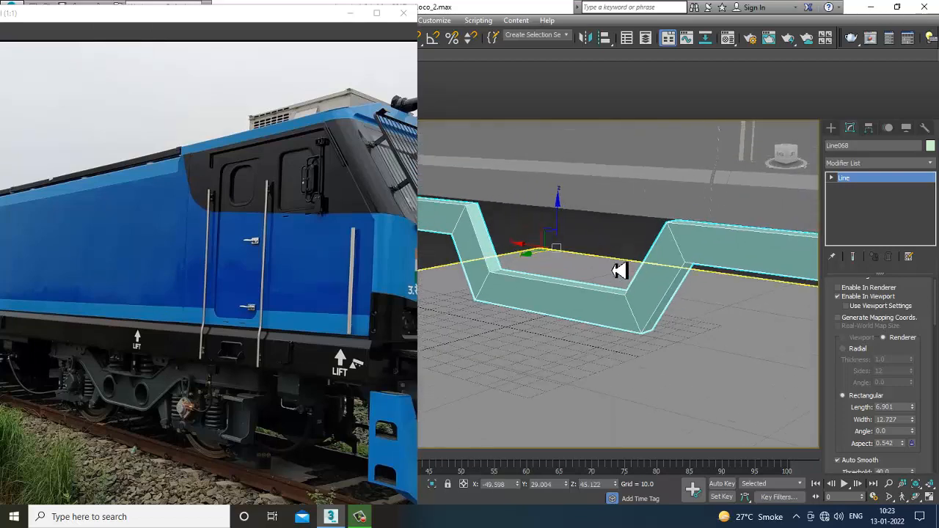
# Convert the side frame beam to an Editable Poly.
pyautogui.scroll(4, 622, 270)
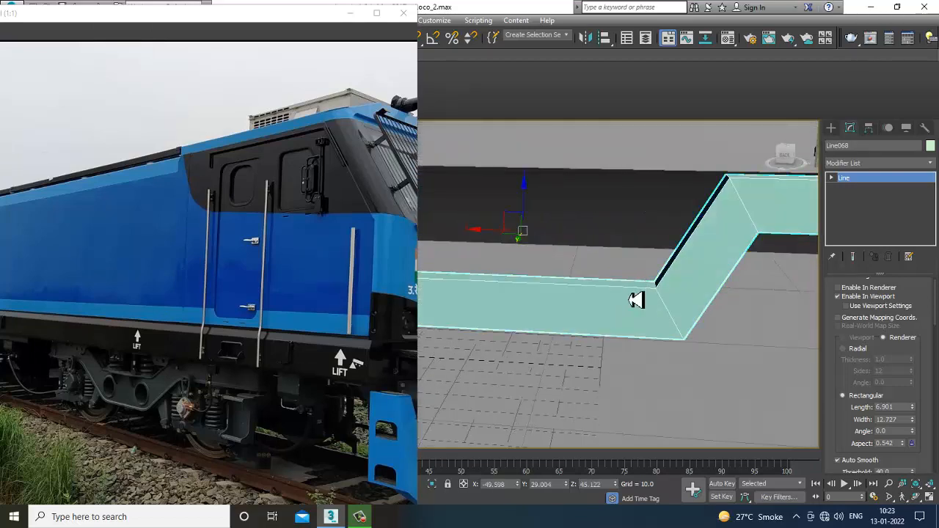
pyautogui.rightClick(625, 291)
pyautogui.moveTo(690, 413)
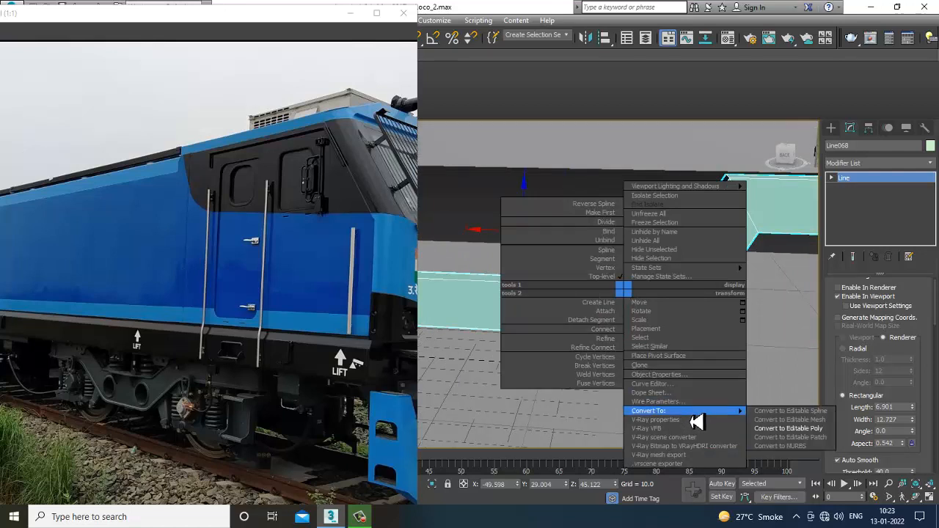
pyautogui.click(788, 428)
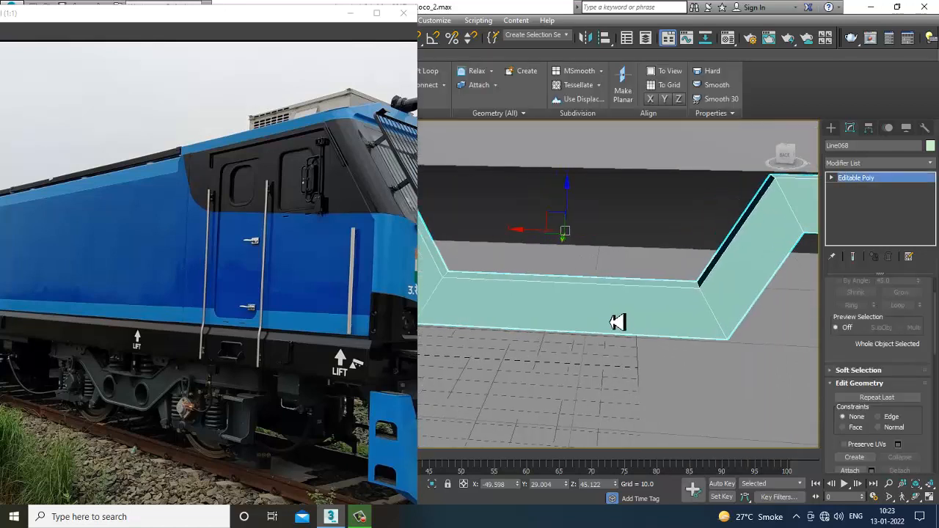
# Raise the upper vertices of the beam's lowered middle section to about Z 37.0, making that section taller.
pyautogui.press('1')
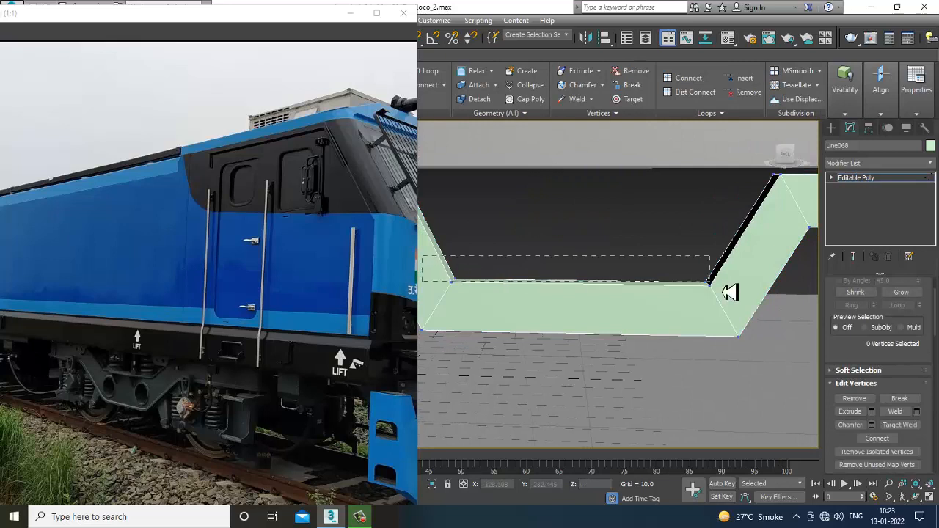
pyautogui.moveTo(741, 300); pyautogui.dragTo(741, 300)
pyautogui.moveTo(588, 254); pyautogui.dragTo(592, 237)
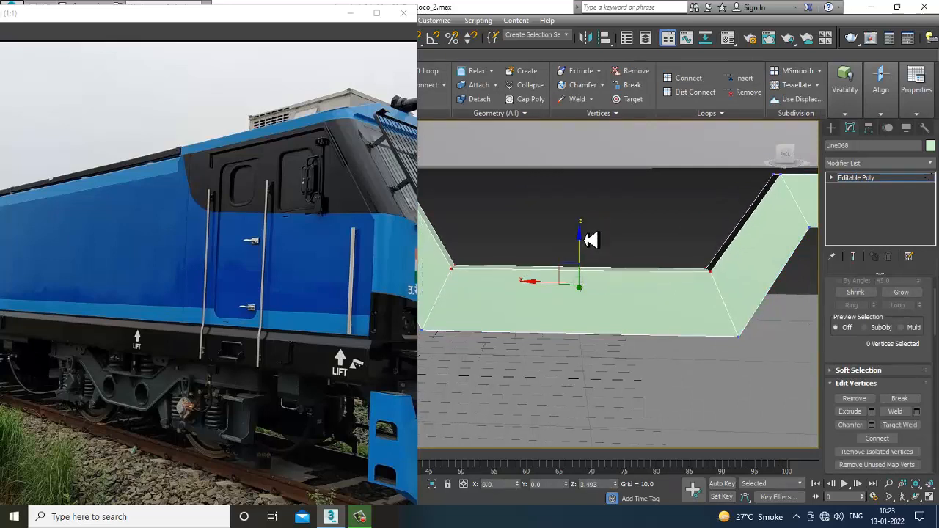
pyautogui.scroll(1, 138, 386)
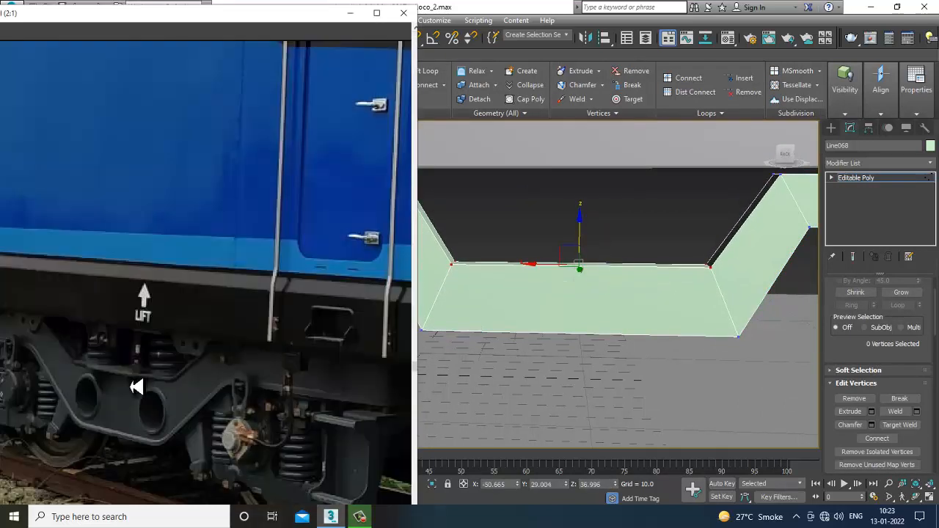
pyautogui.keyDown('alt'); pyautogui.moveTo(528, 292); pyautogui.dragTo(654, 335, button='middle'); pyautogui.keyUp('alt')
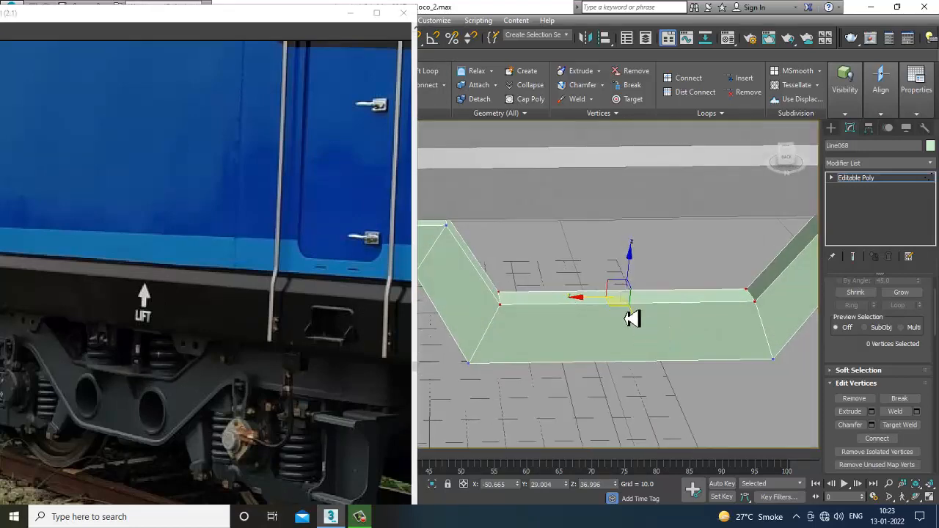
pyautogui.keyDown('alt'); pyautogui.moveTo(633, 319); pyautogui.dragTo(651, 317, button='middle'); pyautogui.keyUp('alt')
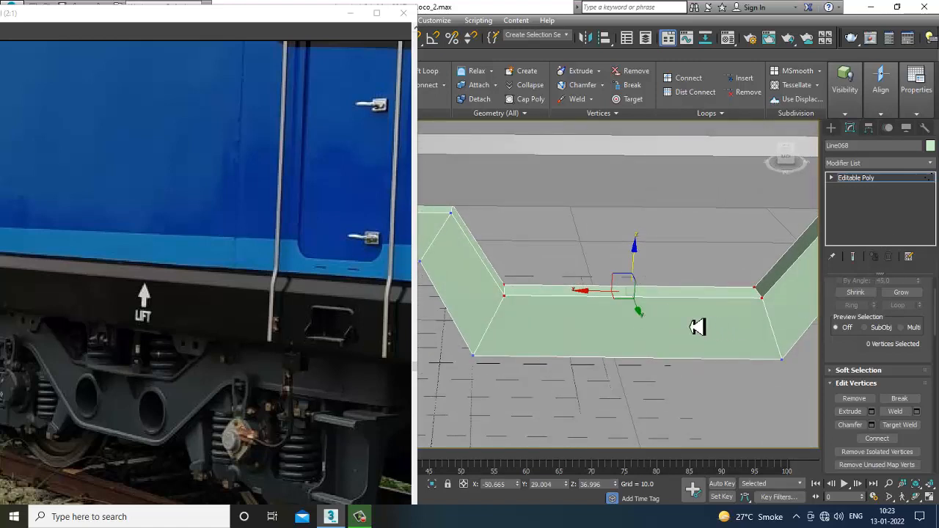
# Select all polygons on the beam's outer side face and inset them by 1.0.
pyautogui.press('4')
pyautogui.keyDown('alt'); pyautogui.moveTo(563, 320); pyautogui.dragTo(678, 310, button='middle'); pyautogui.keyUp('alt')
pyautogui.keyDown('ctrl'); pyautogui.click(574, 293); pyautogui.keyUp('ctrl')
pyautogui.keyDown('ctrl'); pyautogui.click(518, 308); pyautogui.keyUp('ctrl')
pyautogui.scroll(-3, 514, 307)
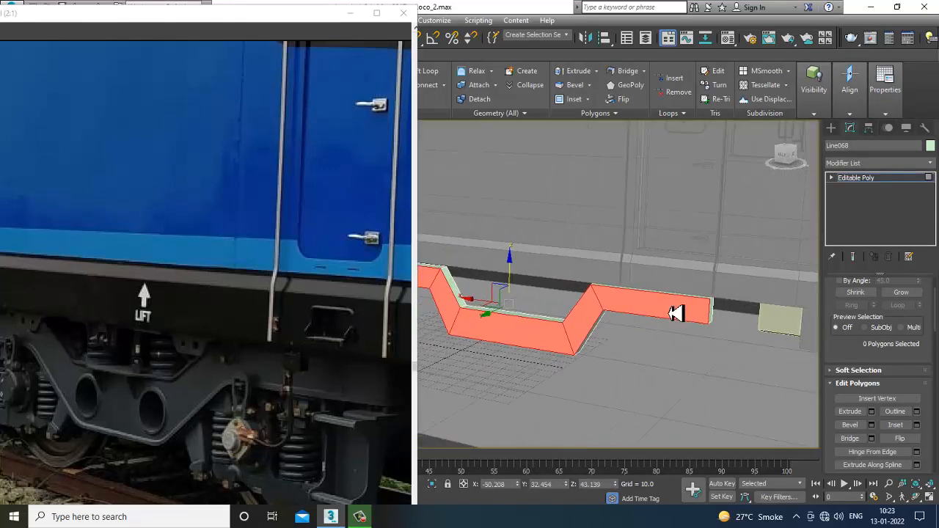
pyautogui.click(917, 425)
pyautogui.keyDown('alt'); pyautogui.moveTo(610, 348); pyautogui.dragTo(560, 342, button='middle'); pyautogui.keyUp('alt')
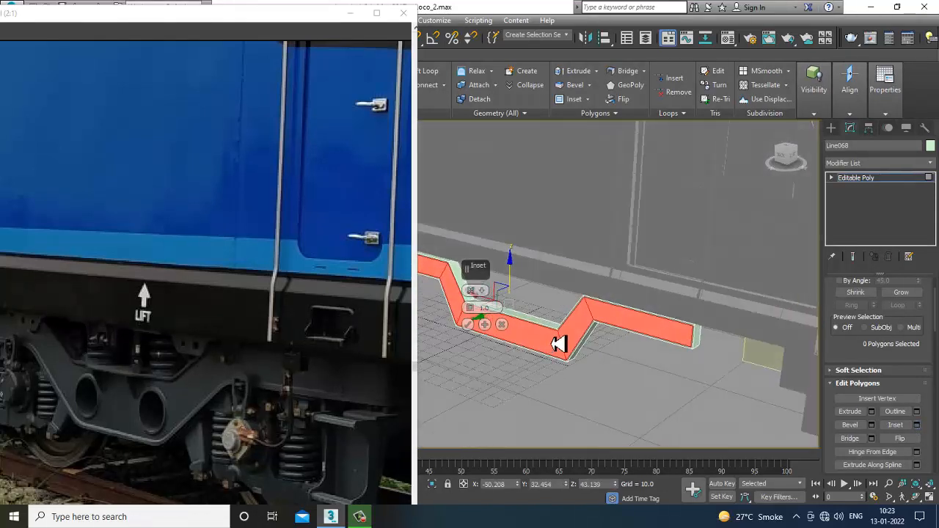
pyautogui.moveTo(433, 345); pyautogui.dragTo(519, 358, button='middle')
pyautogui.scroll(3, 519, 358)
pyautogui.click(470, 324)
pyautogui.keyDown('alt'); pyautogui.moveTo(474, 331); pyautogui.dragTo(593, 367, button='middle'); pyautogui.keyUp('alt')
# Extrude the inset outer face polygons inward with a height of -1.173 and clear the selection.
pyautogui.click(872, 412)
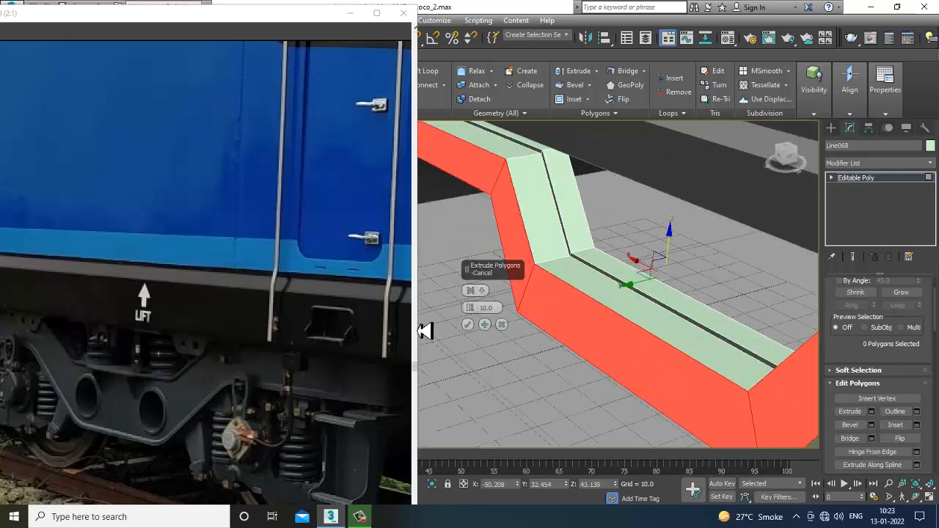
pyautogui.moveTo(478, 323); pyautogui.dragTo(502, 369)
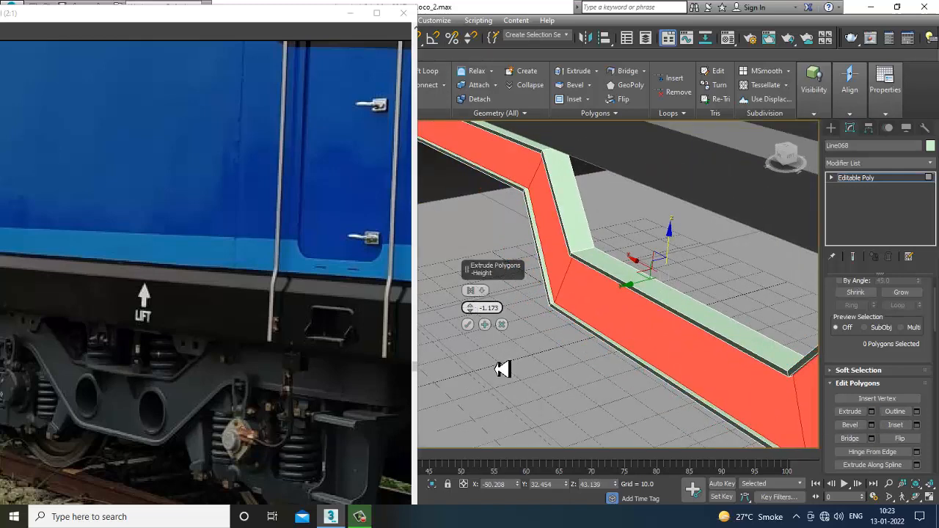
pyautogui.click(468, 325)
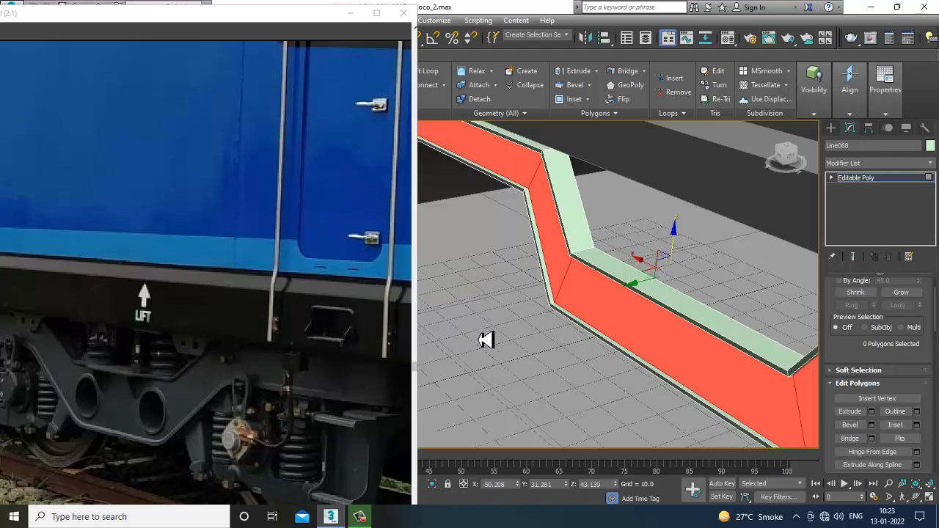
pyautogui.click(447, 189)
# Move the vertices at both ends of the beam's lowered section toward its middle so the arms slope more gently.
pyautogui.keyDown('alt'); pyautogui.moveTo(635, 266); pyautogui.dragTo(640, 290, button='middle'); pyautogui.keyUp('alt')
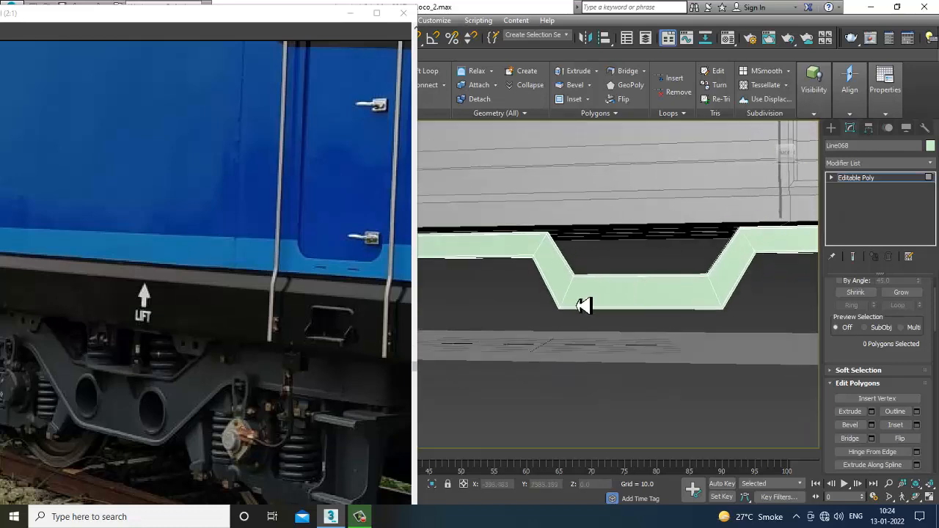
pyautogui.press('1')
pyautogui.moveTo(602, 332); pyautogui.dragTo(581, 307)
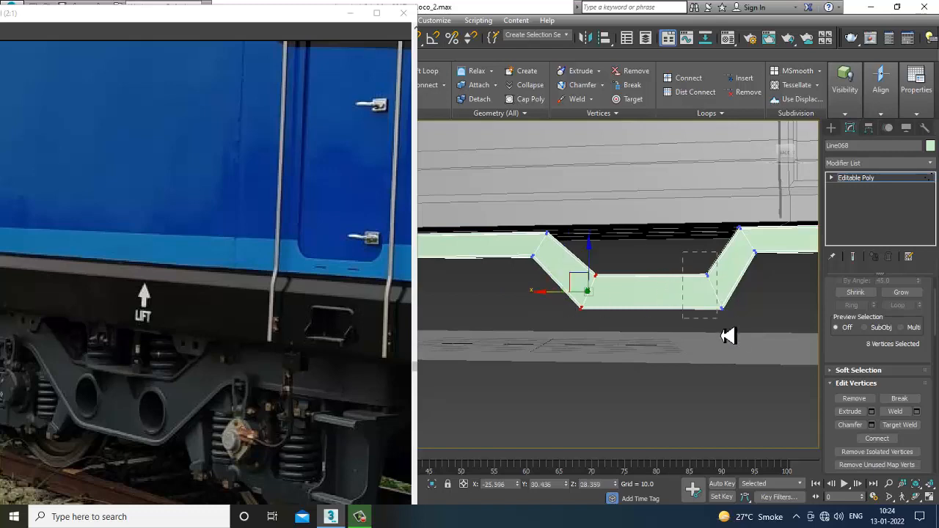
pyautogui.moveTo(728, 335); pyautogui.dragTo(723, 328)
pyautogui.moveTo(687, 301); pyautogui.dragTo(672, 300)
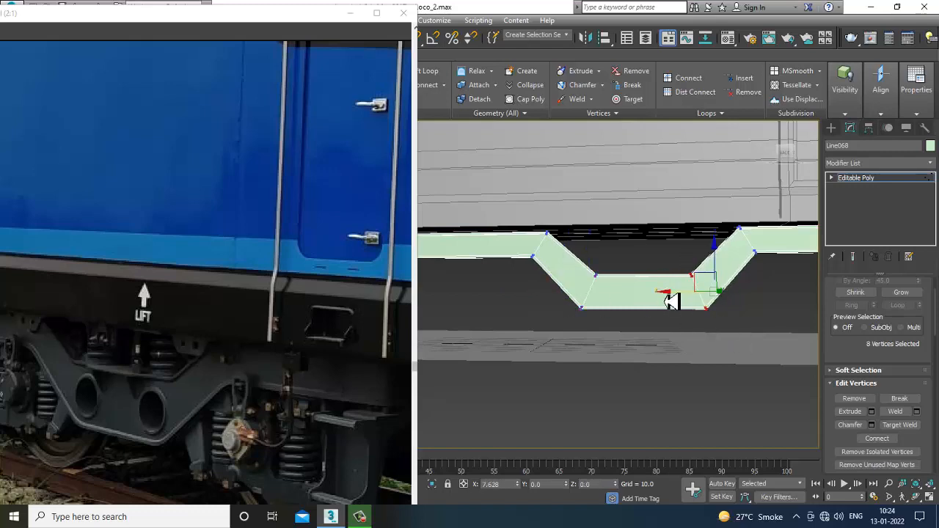
# Draw a circle spline with a radius of about 10.9 over the beam in the top view.
pyautogui.keyDown('alt'); pyautogui.moveTo(709, 300); pyautogui.dragTo(643, 336, button='middle'); pyautogui.keyUp('alt')
pyautogui.scroll(5, 643, 336)
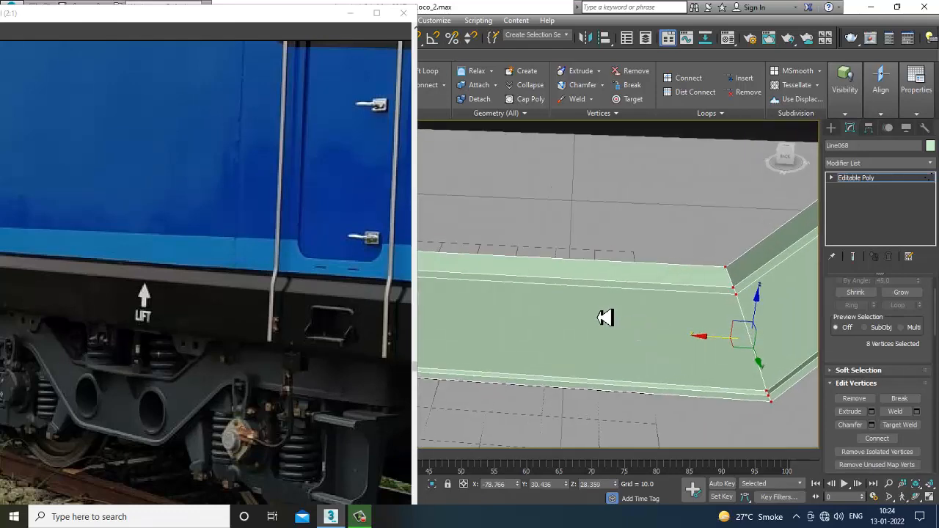
pyautogui.scroll(1, 132, 384)
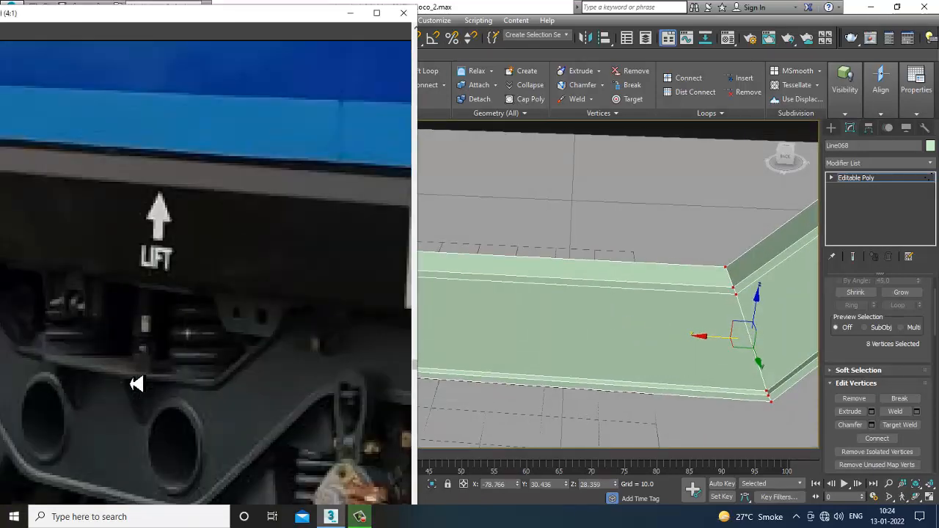
pyautogui.scroll(-1, 137, 384)
pyautogui.click(831, 127)
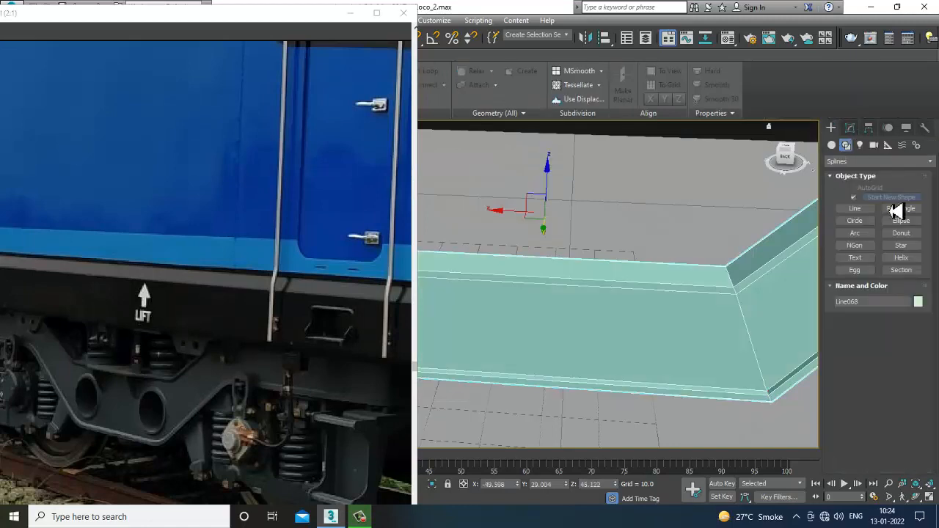
pyautogui.click(855, 221)
pyautogui.hotkey('alt', 'w')
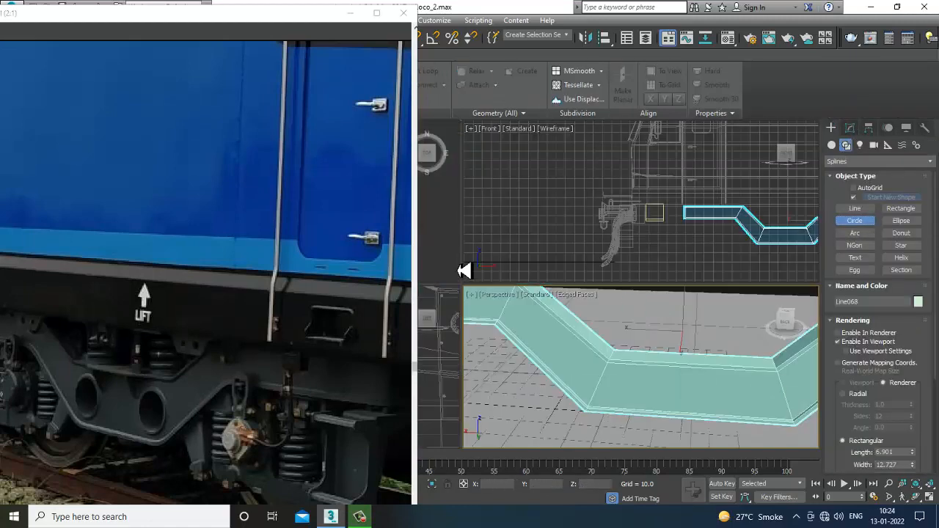
pyautogui.hotkey('alt', 'w')
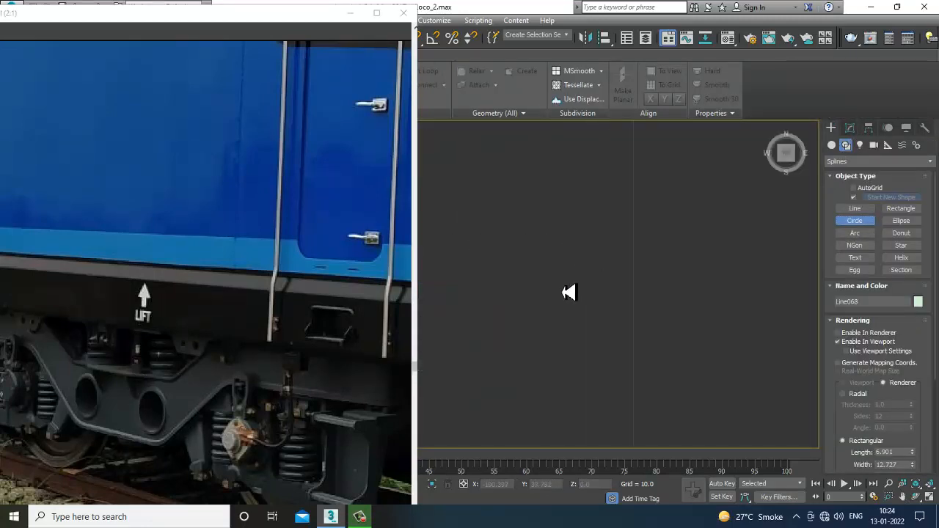
pyautogui.scroll(5, 569, 308)
pyautogui.moveTo(512, 289); pyautogui.dragTo(538, 309)
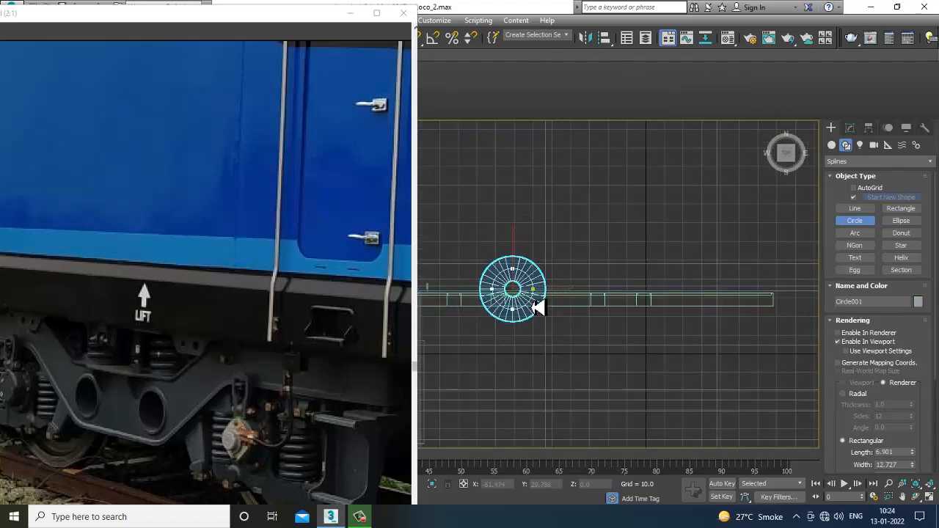
# Turn off viewport rendering for the circle and move it along the beam to about X -50.1.
pyautogui.click(850, 127)
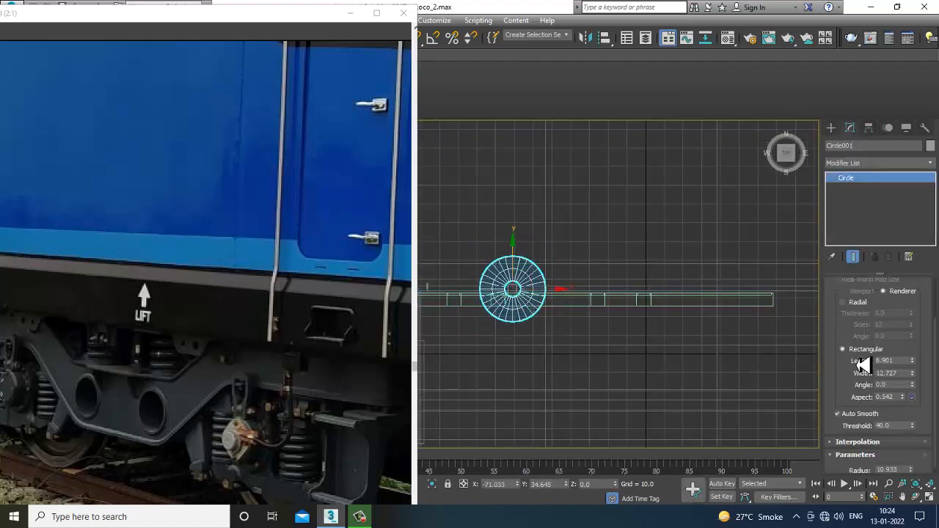
pyautogui.scroll(2, 861, 362)
pyautogui.click(838, 308)
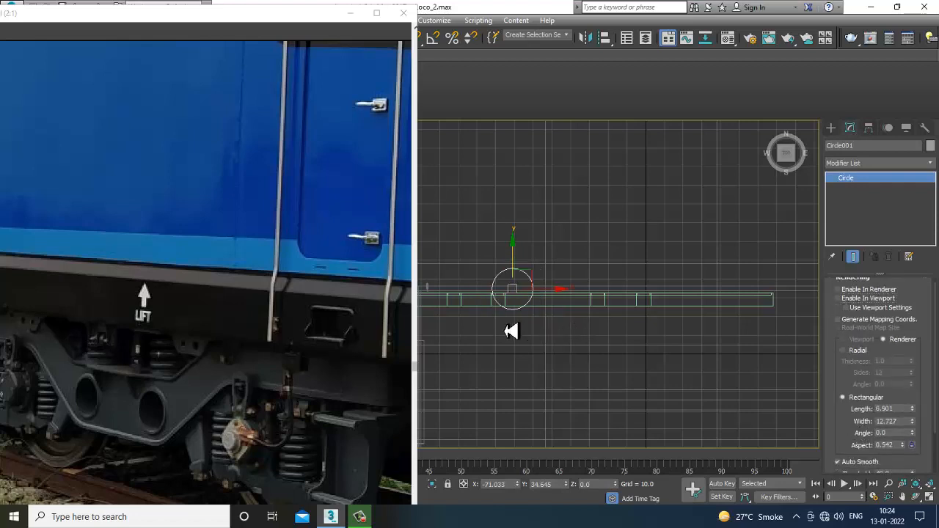
pyautogui.moveTo(512, 331); pyautogui.dragTo(550, 326, button='middle')
pyautogui.moveTo(597, 292); pyautogui.dragTo(633, 293)
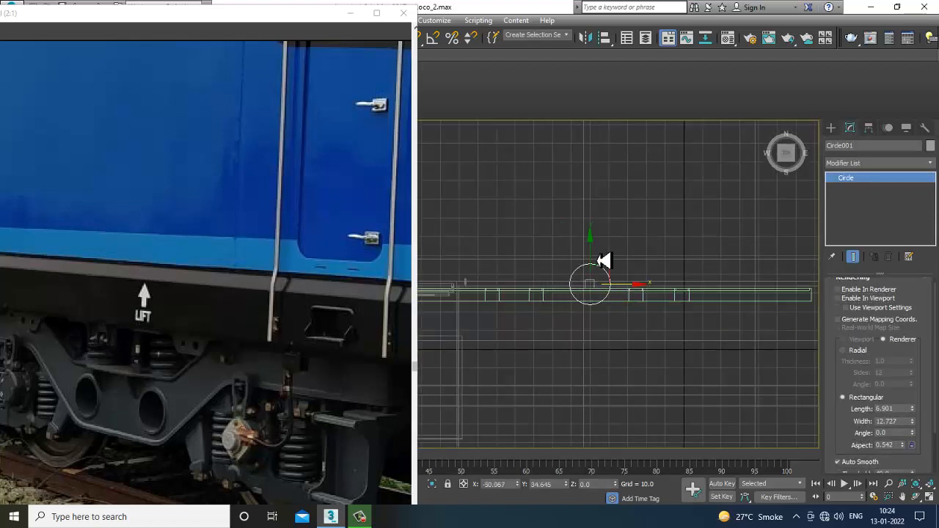
# Stretch the circle into an ellipse along the beam's length and place it at about X -52.0, Y 25.9.
pyautogui.scroll(2, 598, 263)
pyautogui.press('r')
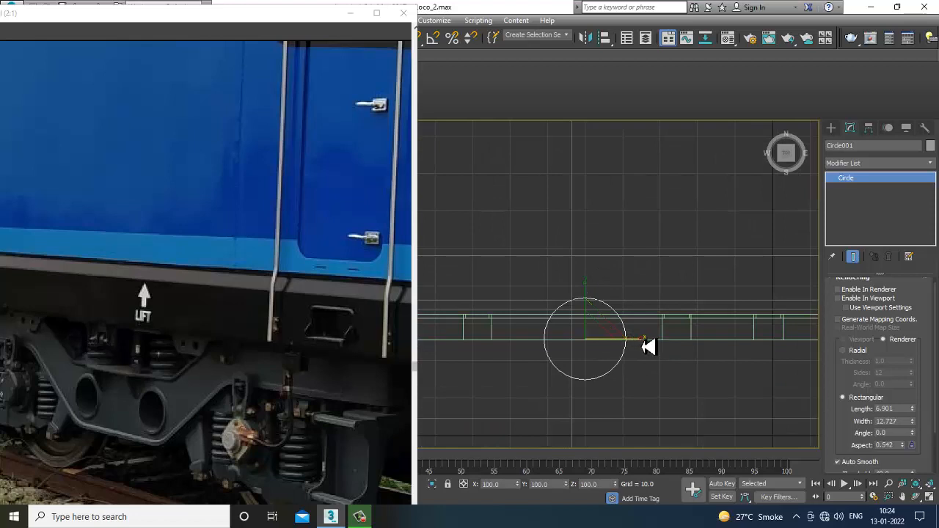
pyautogui.moveTo(650, 346); pyautogui.dragTo(674, 347)
pyautogui.moveTo(594, 301); pyautogui.dragTo(591, 295)
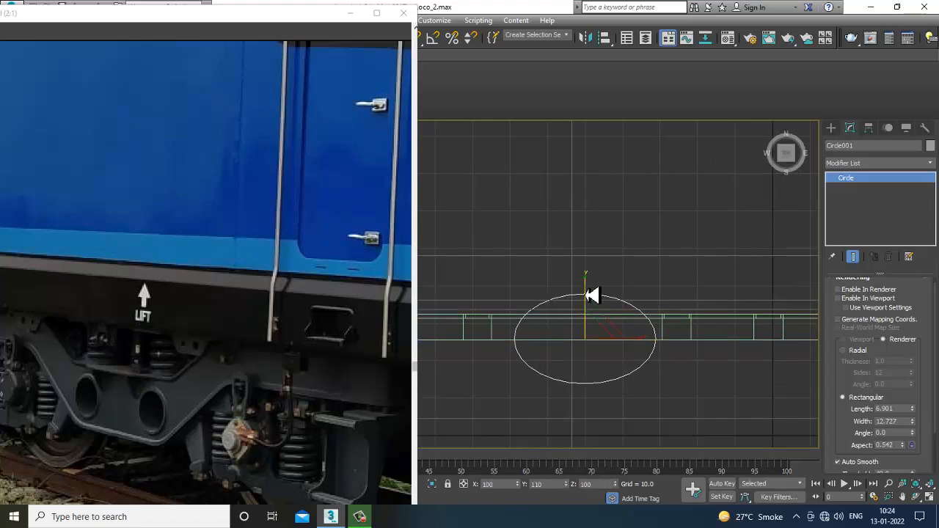
pyautogui.moveTo(629, 353); pyautogui.dragTo(621, 348)
# Raise the ellipse to about Z 38.6, level with the top of the beam's lowered section, and enlarge it slightly.
pyautogui.press('p')
pyautogui.scroll(3, 673, 372)
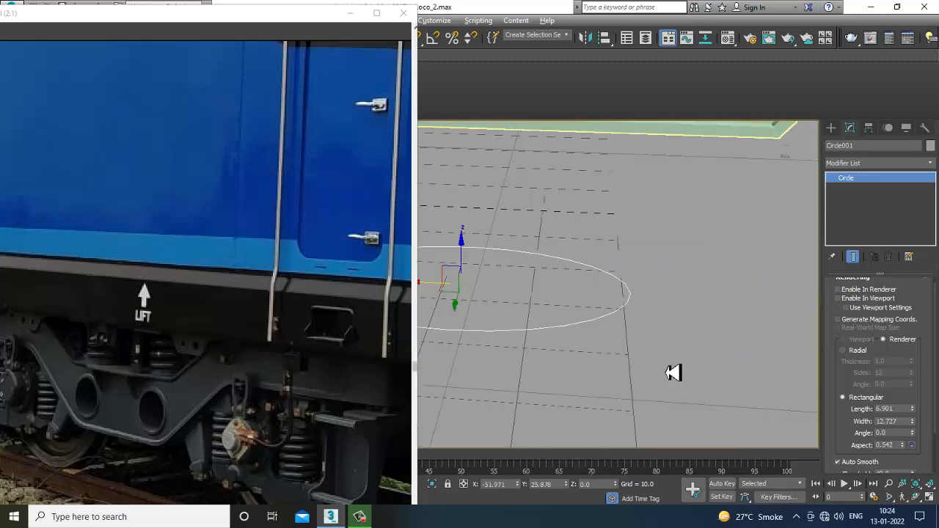
pyautogui.scroll(-4, 644, 359)
pyautogui.moveTo(616, 297); pyautogui.dragTo(627, 255)
pyautogui.scroll(6, 617, 287)
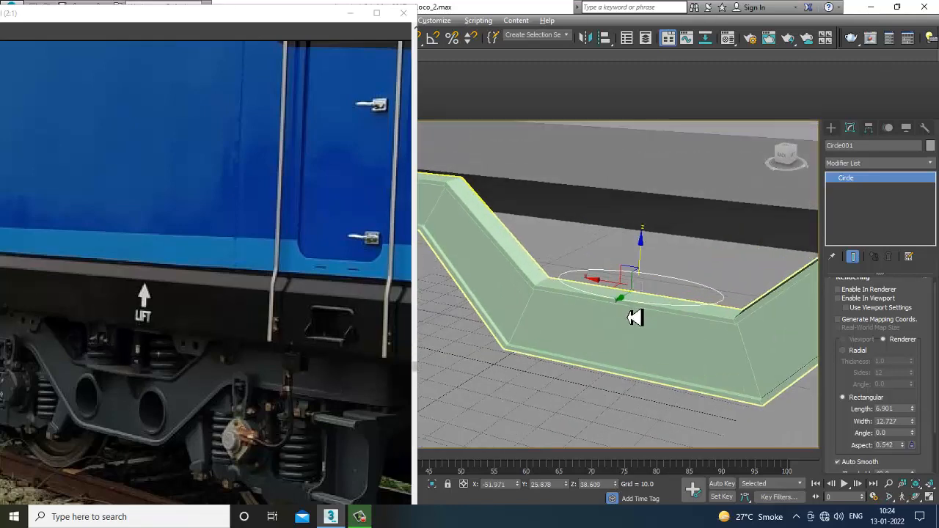
pyautogui.moveTo(649, 291); pyautogui.dragTo(639, 281)
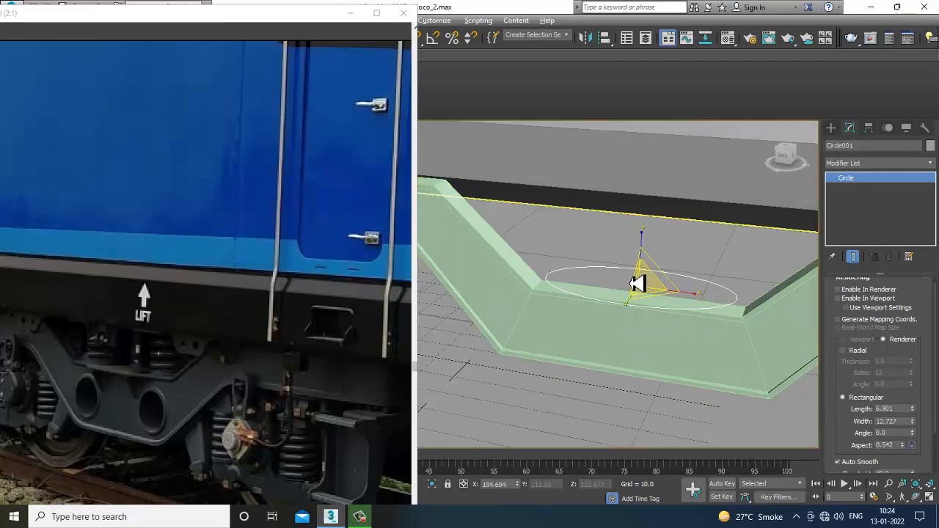
pyautogui.keyDown('alt'); pyautogui.moveTo(639, 281); pyautogui.dragTo(625, 299, button='middle'); pyautogui.keyUp('alt')
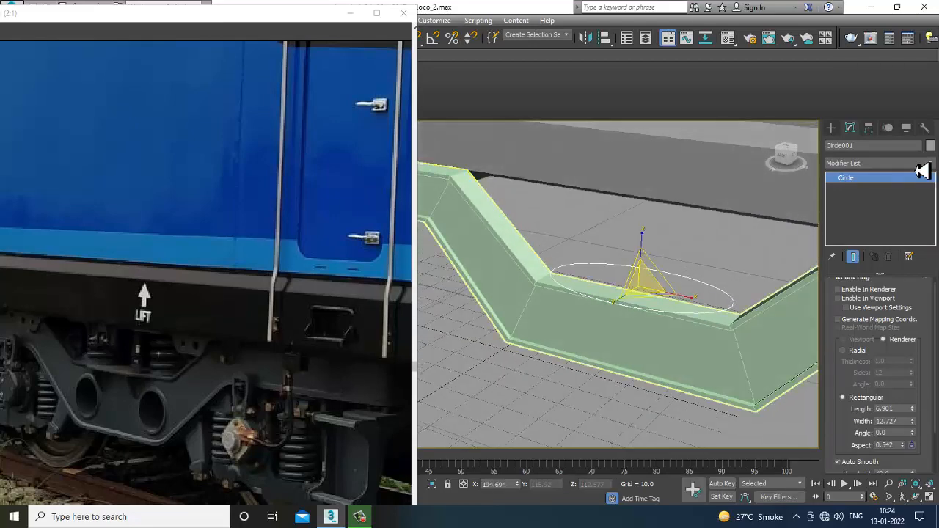
# Apply an Extrude modifier to the ellipse with an amount of 0.1.
pyautogui.click(877, 162)
pyautogui.write('ex')
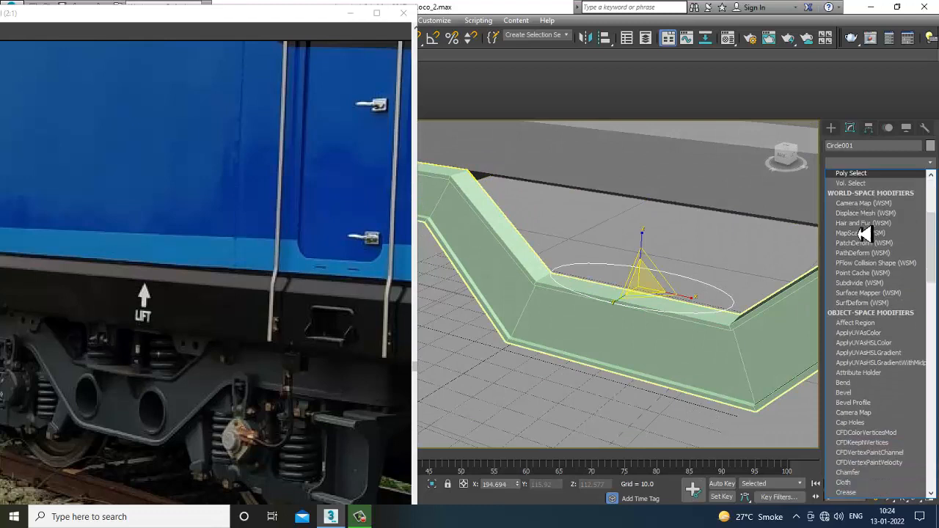
pyautogui.press('Return')
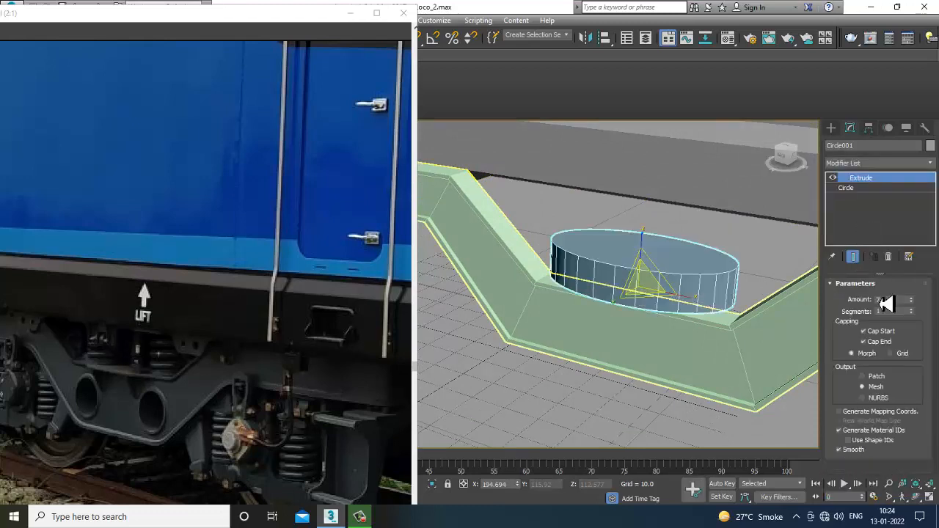
pyautogui.write('0.1')
pyautogui.press('Return')
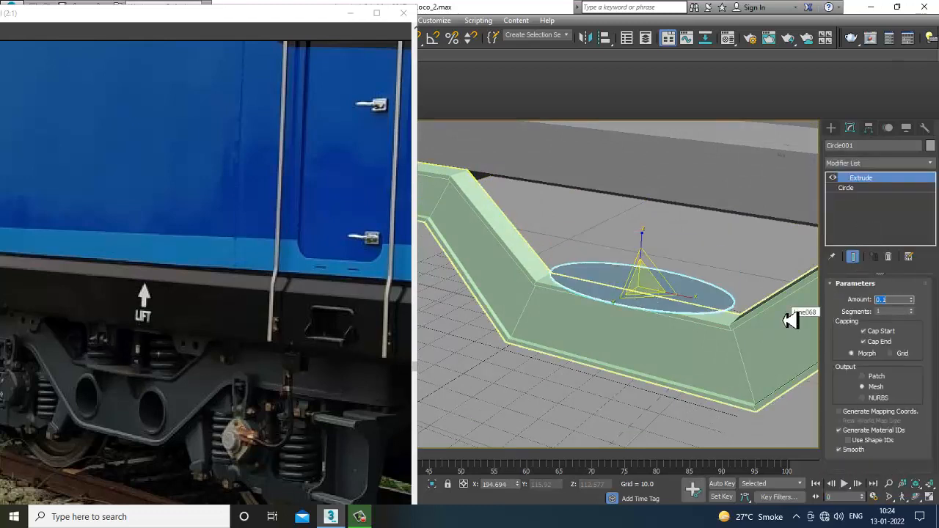
pyautogui.scroll(10, 614, 331)
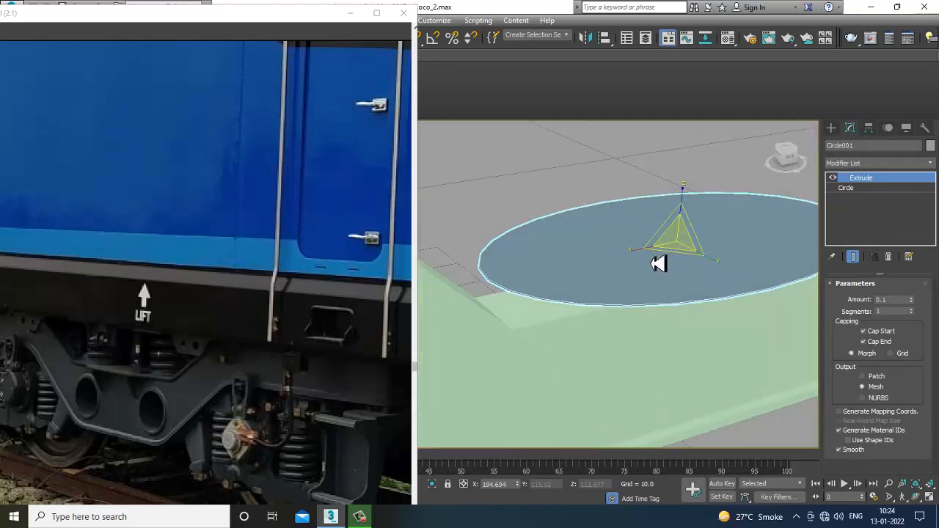
# Lower the extruded ellipse onto the beam's lowered section at about Z 36.9 and set its extrusion amount to 0.6.
pyautogui.keyDown('alt'); pyautogui.moveTo(680, 256); pyautogui.dragTo(680, 242, button='middle'); pyautogui.keyUp('alt')
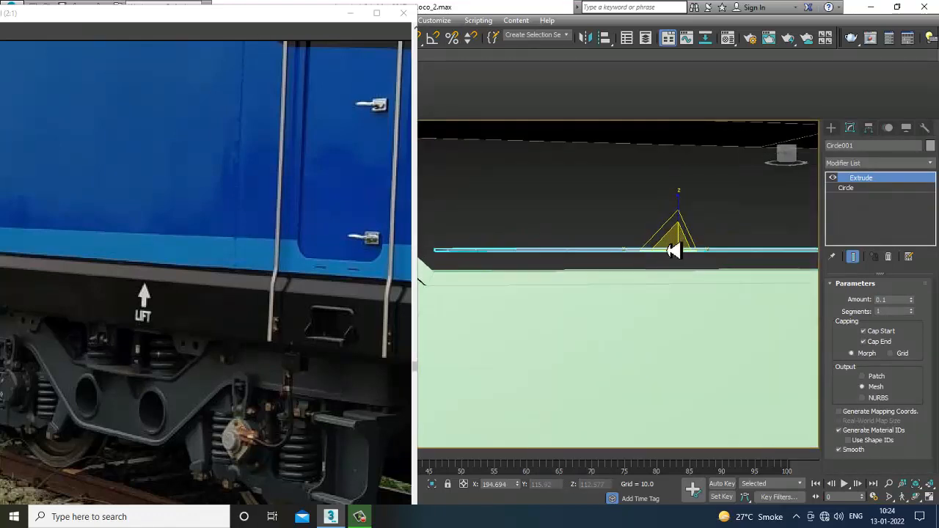
pyautogui.moveTo(682, 216); pyautogui.dragTo(697, 241)
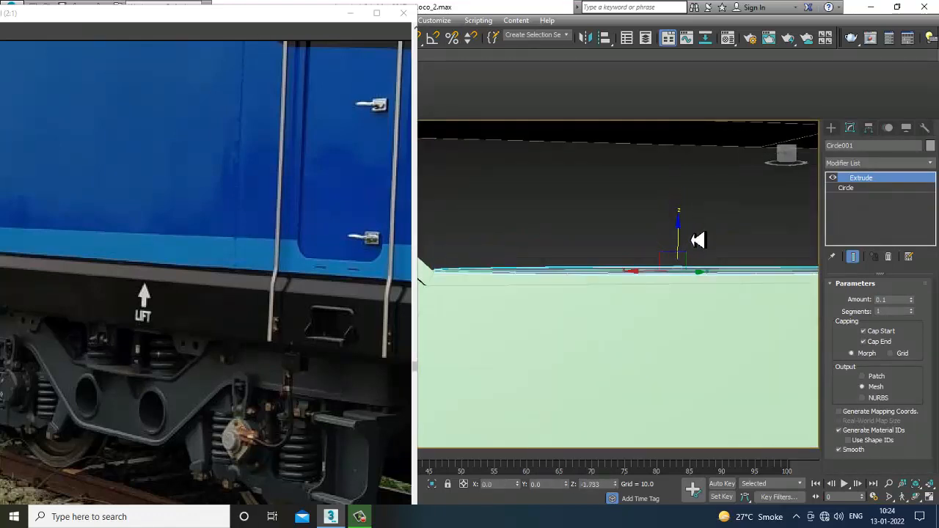
pyautogui.moveTo(915, 306); pyautogui.dragTo(914, 302)
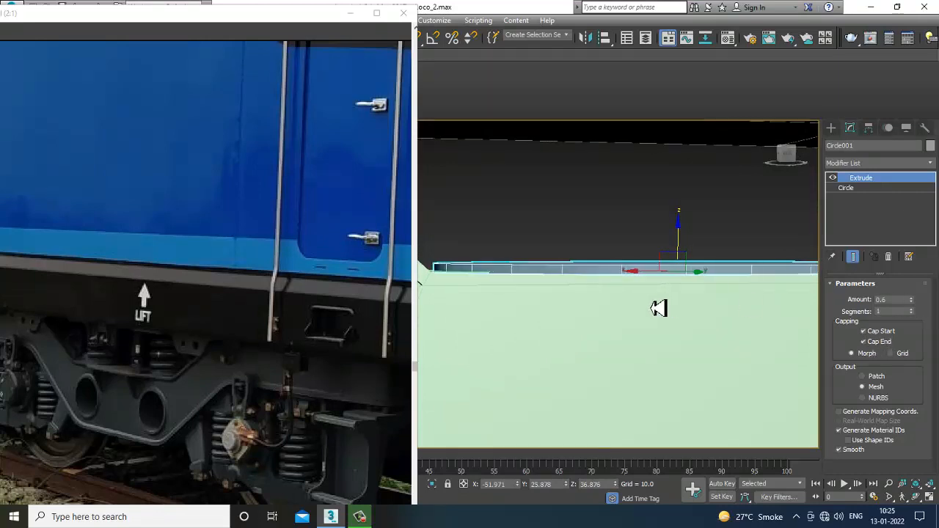
# Draw a closed triangular line in the Left view, against the beam's side beneath the overhanging part of the elliptical plate.
pyautogui.moveTo(656, 308)
pyautogui.keyDown('alt'); pyautogui.mouseDown(button='middle')
pyautogui.moveTo(688, 316)
pyautogui.moveTo(665, 304)
pyautogui.mouseUp(button='middle'); pyautogui.keyUp('alt')
pyautogui.scroll(-3, 686, 320)
pyautogui.hotkey('alt', 'w')
pyautogui.moveTo(675, 249); pyautogui.dragTo(628, 235, button='middle')
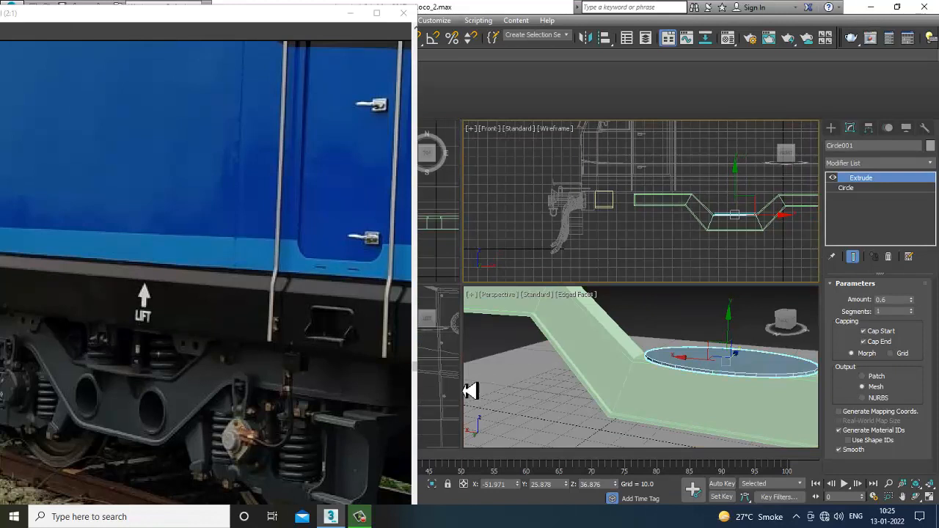
pyautogui.moveTo(470, 392); pyautogui.dragTo(463, 384, button='middle')
pyautogui.middleClick(446, 380)
pyautogui.hotkey('alt', 'w')
pyautogui.press('z')
pyautogui.scroll(-3, 607, 309)
pyautogui.moveTo(617, 309); pyautogui.dragTo(665, 281, button='middle')
pyautogui.scroll(2, 642, 296)
pyautogui.moveTo(566, 302); pyautogui.dragTo(633, 291, button='middle')
pyautogui.scroll(2, 634, 292)
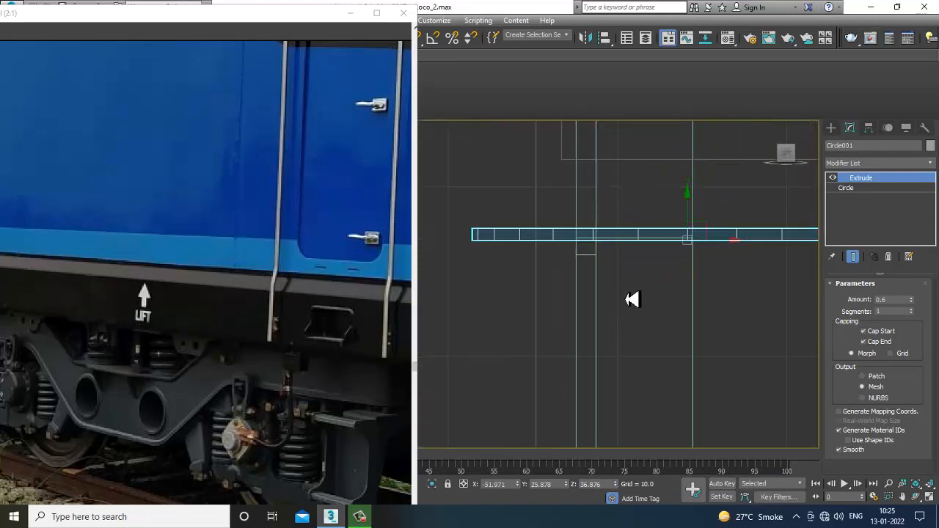
pyautogui.click(831, 129)
pyautogui.click(855, 208)
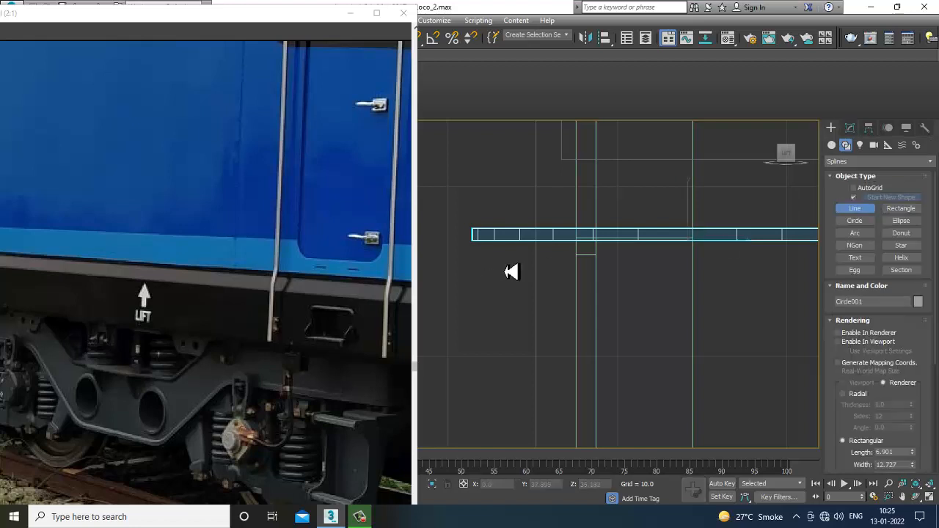
pyautogui.click(577, 238)
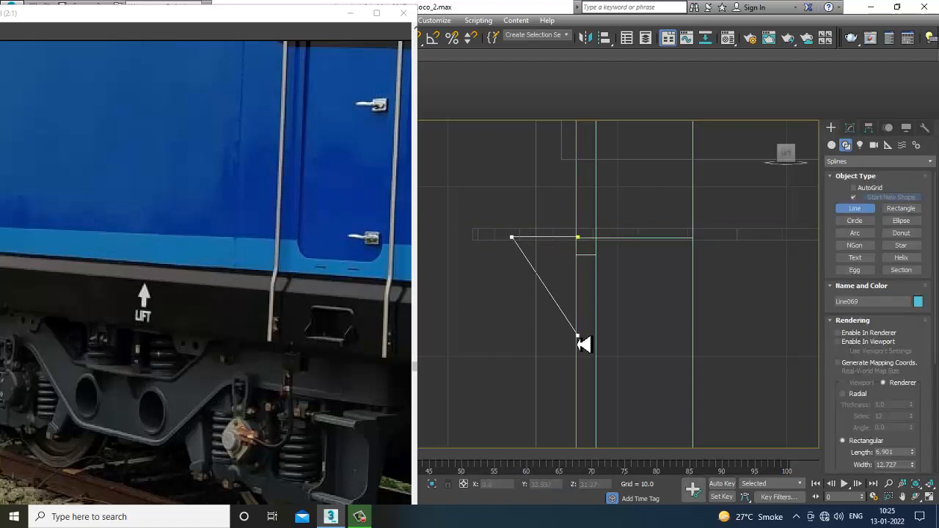
pyautogui.click(579, 240)
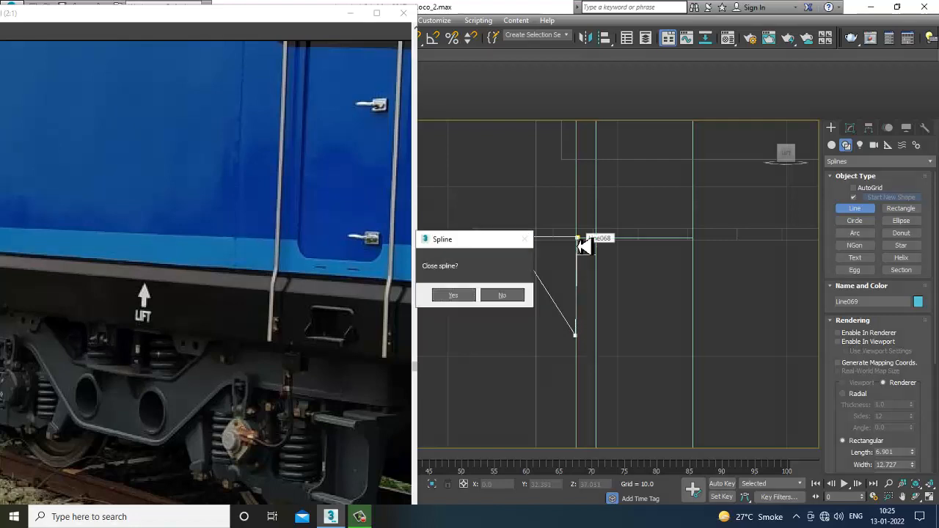
pyautogui.click(463, 300)
# Shift the triangle's lower vertex sideways to about Y 32.3, in line with its upper corner at the beam's side.
pyautogui.scroll(5, 563, 272)
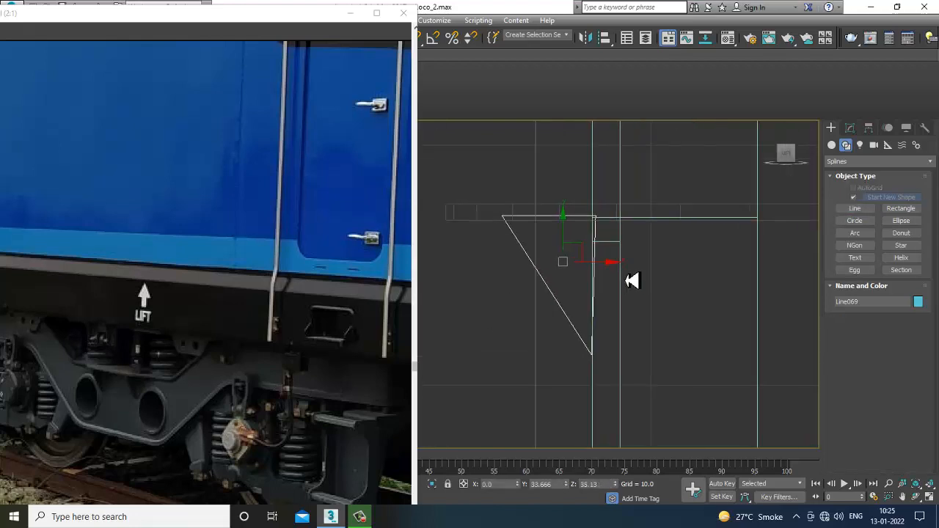
pyautogui.moveTo(607, 404); pyautogui.dragTo(603, 365, button='middle')
pyautogui.press('1')
pyautogui.moveTo(564, 338); pyautogui.dragTo(648, 373)
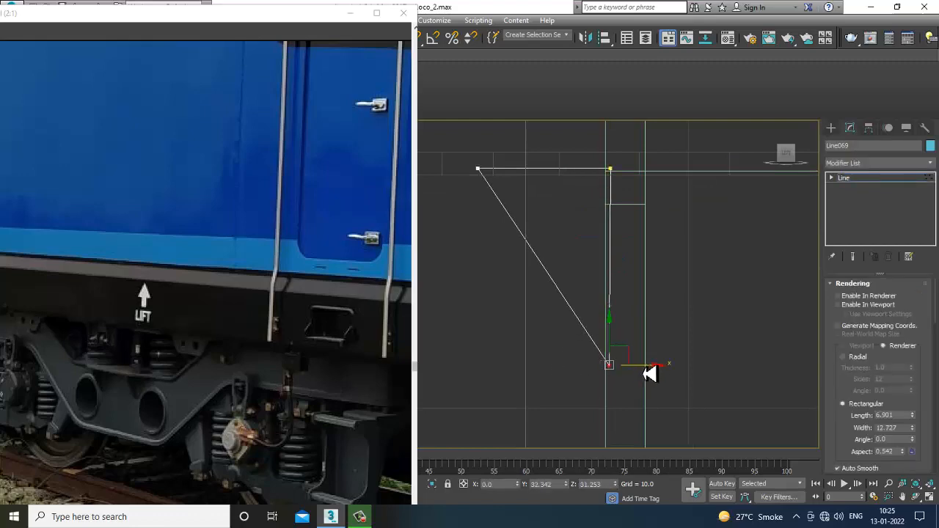
# Apply an Extrude modifier to the triangle with an amount of 0.6.
pyautogui.hotkey('alt', 'w')
pyautogui.middleClick(730, 397)
pyautogui.hotkey('alt', 'w')
pyautogui.keyDown('alt'); pyautogui.moveTo(686, 362); pyautogui.dragTo(796, 233, button='middle'); pyautogui.keyUp('alt')
pyautogui.scroll(-3, 660, 347)
pyautogui.click(877, 163)
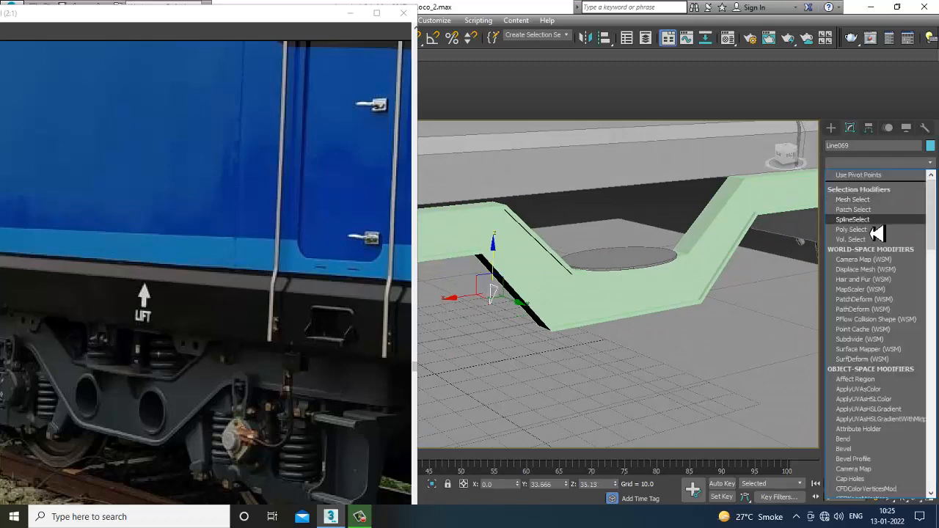
pyautogui.write('ex')
pyautogui.press('Return')
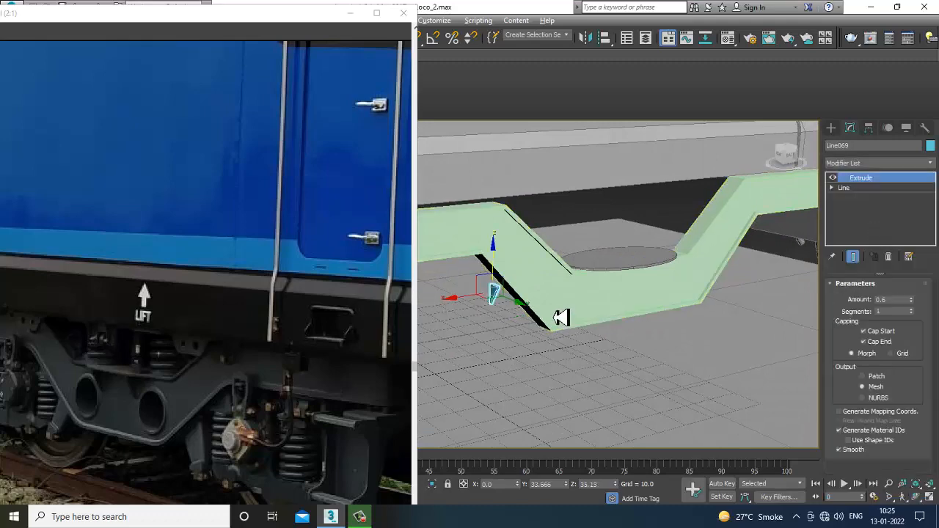
# Move the triangular bracket along the beam's length to about X -37.9.
pyautogui.keyDown('alt'); pyautogui.moveTo(561, 318); pyautogui.dragTo(517, 306, button='middle'); pyautogui.keyUp('alt')
pyautogui.scroll(2, 516, 306)
pyautogui.moveTo(467, 311); pyautogui.dragTo(660, 314)
pyautogui.keyDown('alt'); pyautogui.moveTo(660, 314); pyautogui.dragTo(562, 298, button='middle'); pyautogui.keyUp('alt')
pyautogui.scroll(5, 634, 331)
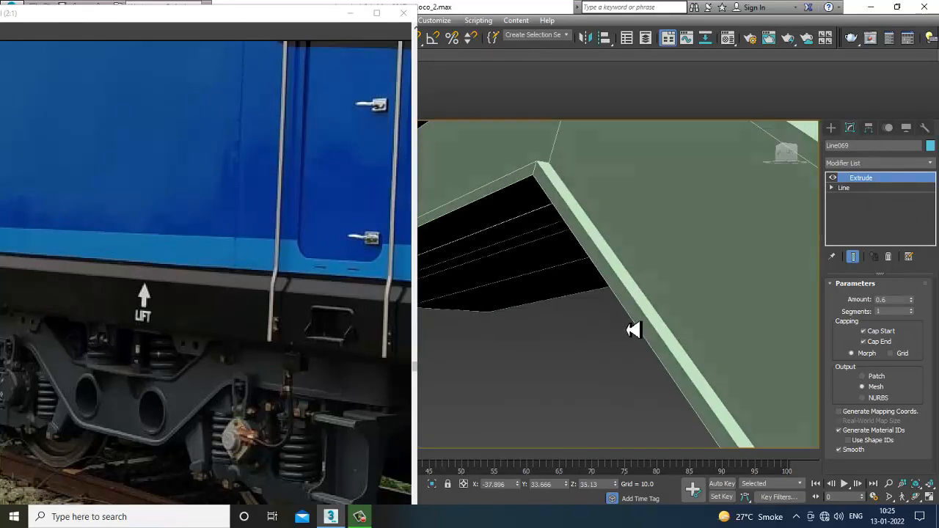
pyautogui.scroll(-5, 683, 314)
pyautogui.keyDown('alt'); pyautogui.moveTo(697, 316); pyautogui.dragTo(635, 287, button='middle'); pyautogui.keyUp('alt')
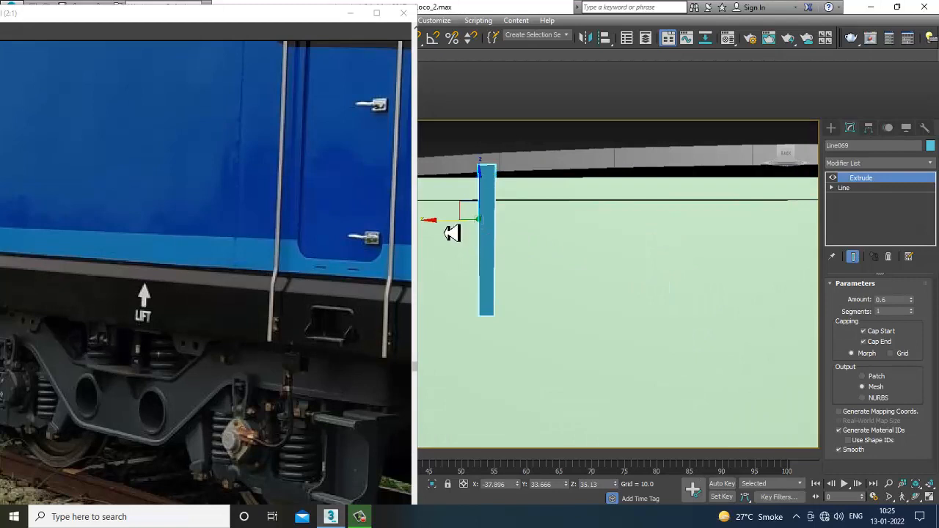
# Make one copy of the triangular bracket farther along beneath the elliptical plate, at about X -58.7.
pyautogui.keyDown('alt'); pyautogui.moveTo(452, 234); pyautogui.dragTo(480, 255, button='middle'); pyautogui.keyUp('alt')
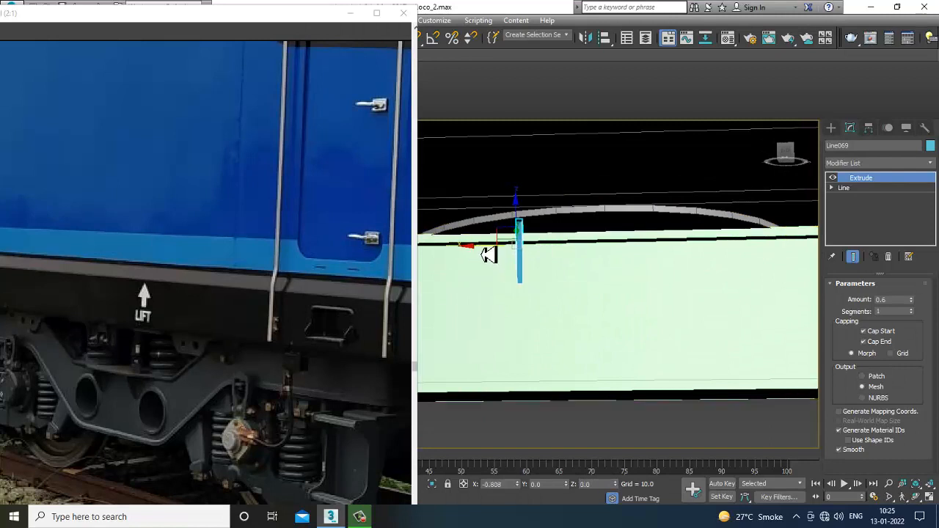
pyautogui.moveTo(490, 254)
pyautogui.keyDown('shift'); pyautogui.mouseDown()
pyautogui.moveTo(633, 251)
pyautogui.moveTo(631, 237)
pyautogui.mouseUp(); pyautogui.keyUp('shift')
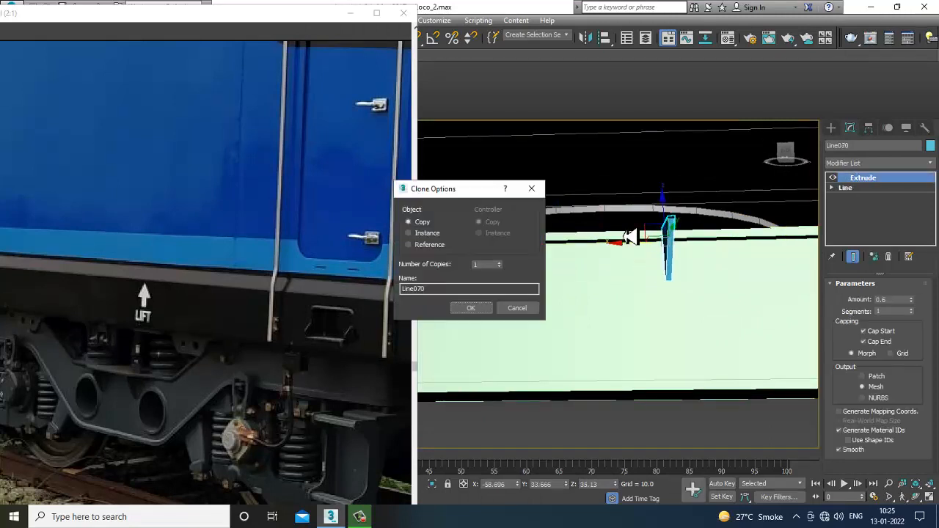
pyautogui.click(485, 308)
# Select the eight bottom vertices of the beam's lowered section and move them down to deepen it.
pyautogui.moveTo(636, 277)
pyautogui.keyDown('alt'); pyautogui.mouseDown(button='middle')
pyautogui.moveTo(675, 237)
pyautogui.moveTo(675, 296)
pyautogui.moveTo(645, 284)
pyautogui.moveTo(673, 287)
pyautogui.moveTo(631, 309)
pyautogui.moveTo(638, 325)
pyautogui.moveTo(658, 289)
pyautogui.moveTo(646, 301)
pyautogui.moveTo(646, 319)
pyautogui.moveTo(656, 319)
pyautogui.moveTo(450, 301)
pyautogui.mouseUp(button='middle'); pyautogui.keyUp('alt')
pyautogui.press('1')
pyautogui.moveTo(451, 302); pyautogui.dragTo(723, 341)
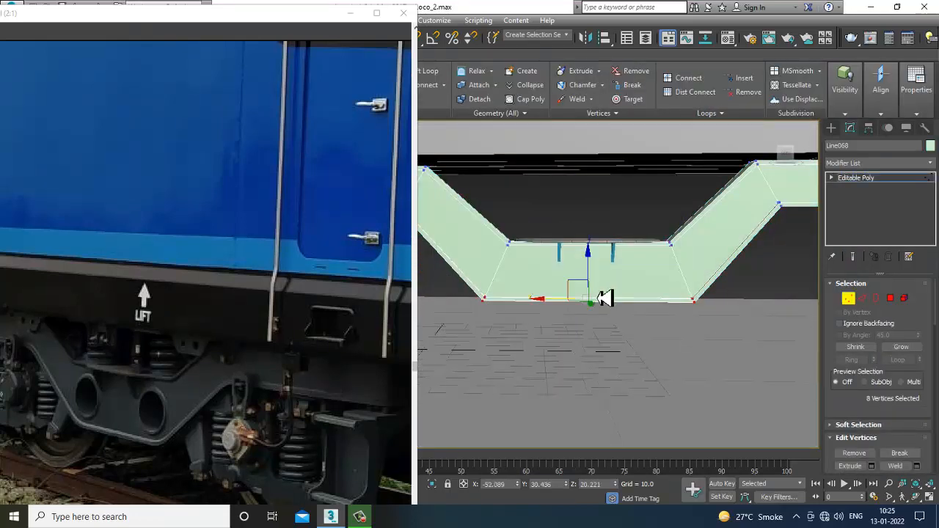
pyautogui.moveTo(592, 277); pyautogui.dragTo(603, 293)
pyautogui.moveTo(598, 304); pyautogui.dragTo(734, 272, button='middle')
# Draw a helix on the elliptical plate using AutoGrid, with radii of about 6.4 and 9.3 and a height of about 10.4.
pyautogui.click(832, 129)
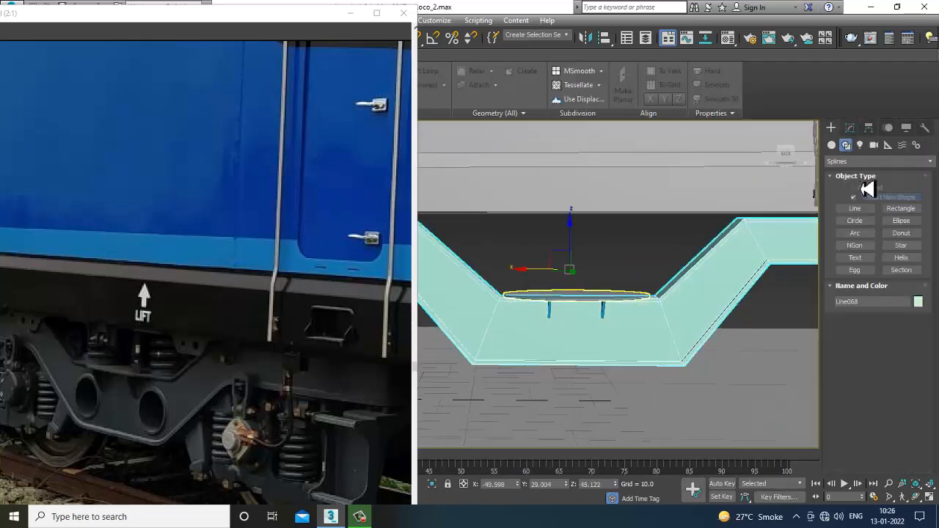
pyautogui.click(901, 258)
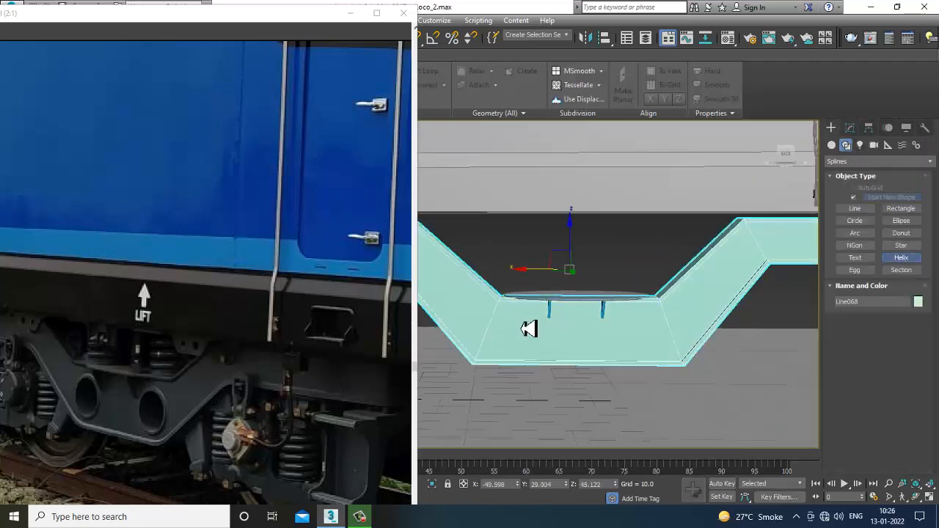
pyautogui.keyDown('alt'); pyautogui.moveTo(528, 325); pyautogui.dragTo(587, 336, button='middle'); pyautogui.keyUp('alt')
pyautogui.click(610, 295)
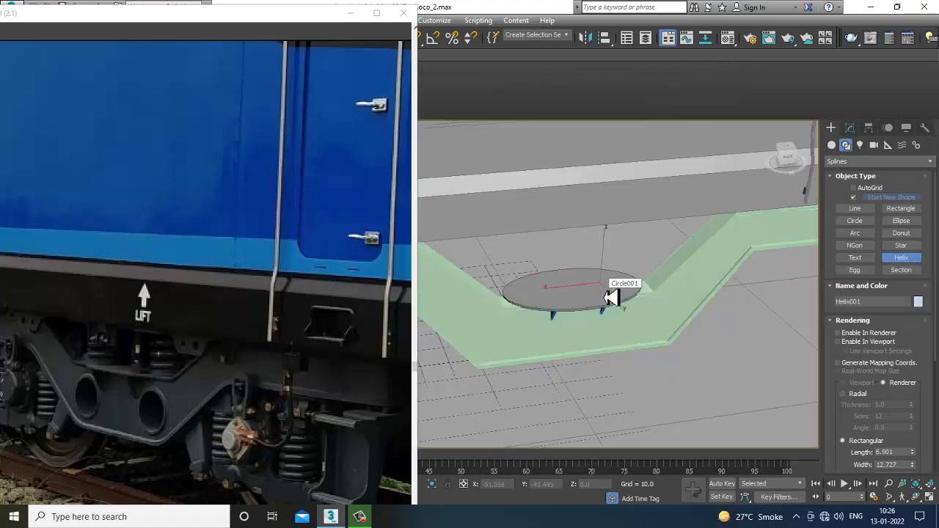
pyautogui.click(650, 270)
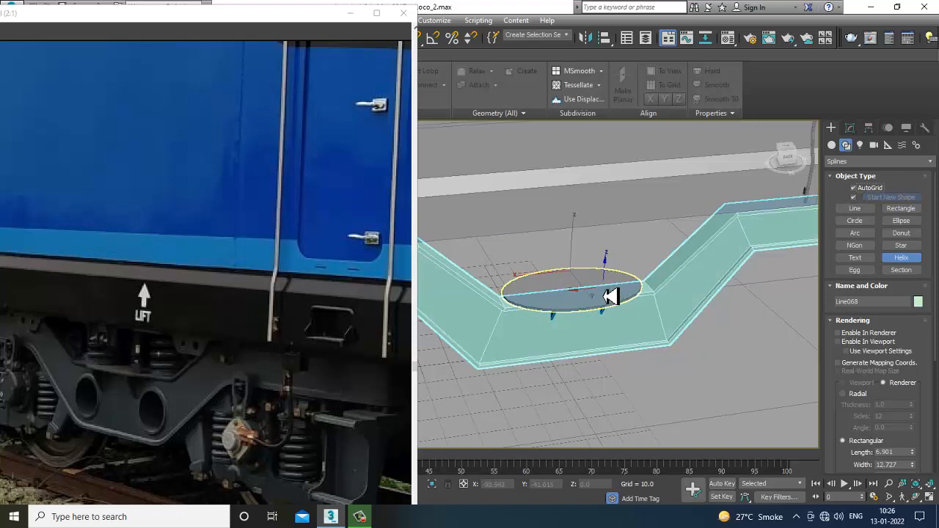
pyautogui.moveTo(610, 294); pyautogui.dragTo(619, 275)
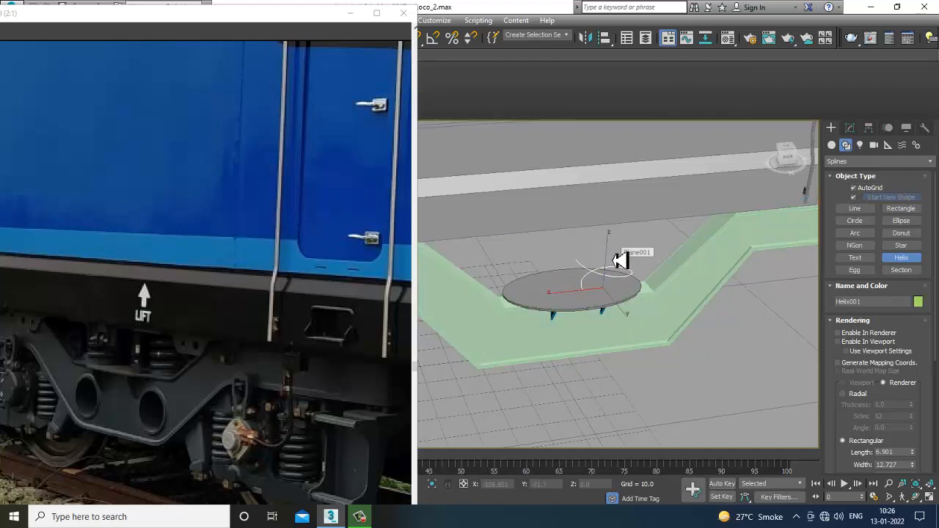
pyautogui.click(620, 257)
# Set the helix's Radius 2 to 6.365, its height to about 32.3 and its turns to about 17.3.
pyautogui.click(851, 129)
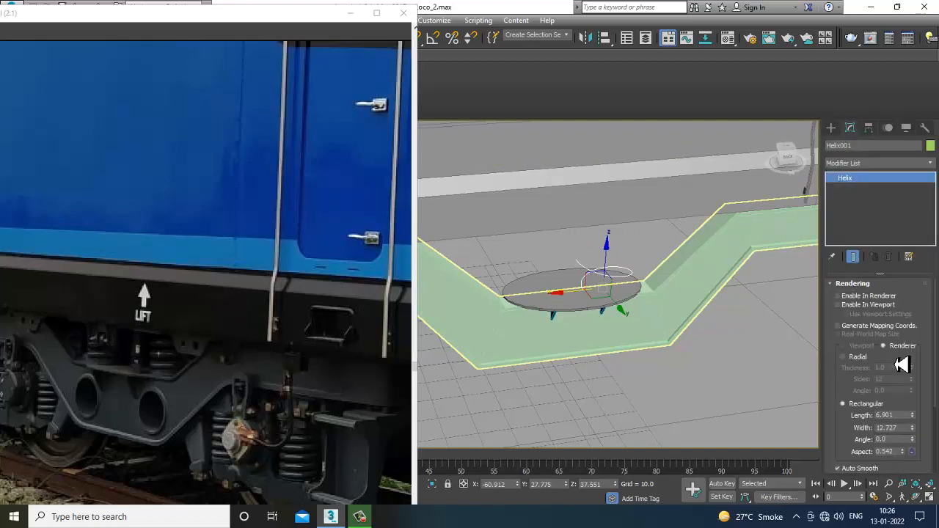
pyautogui.scroll(-3, 844, 395)
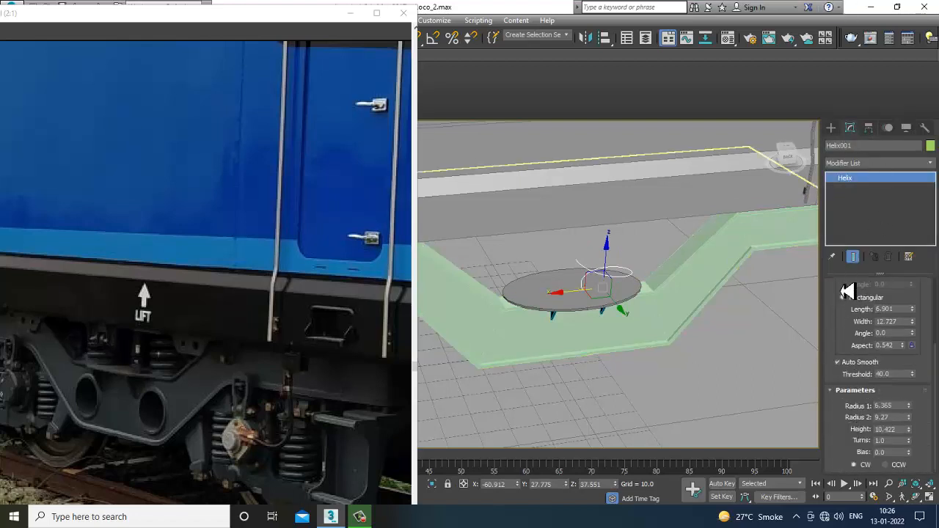
pyautogui.moveTo(910, 441); pyautogui.dragTo(788, 13)
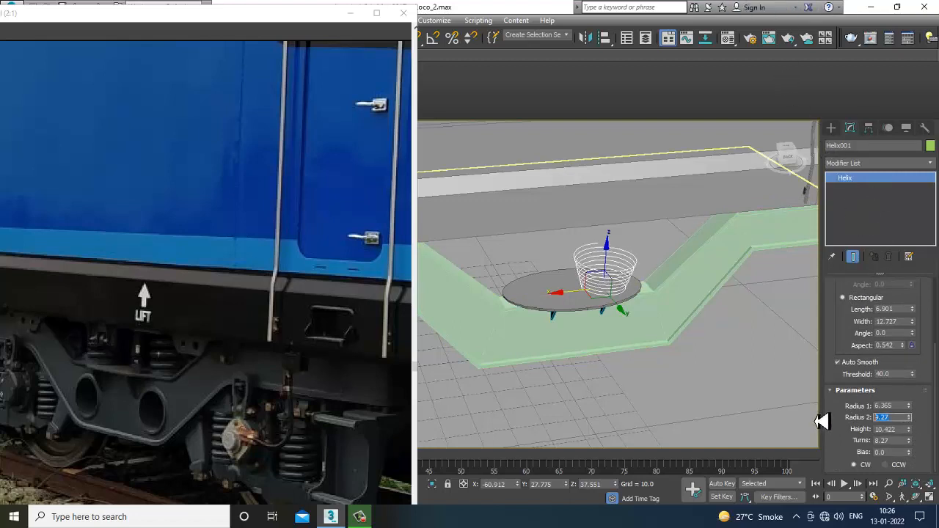
pyautogui.write('6.3')
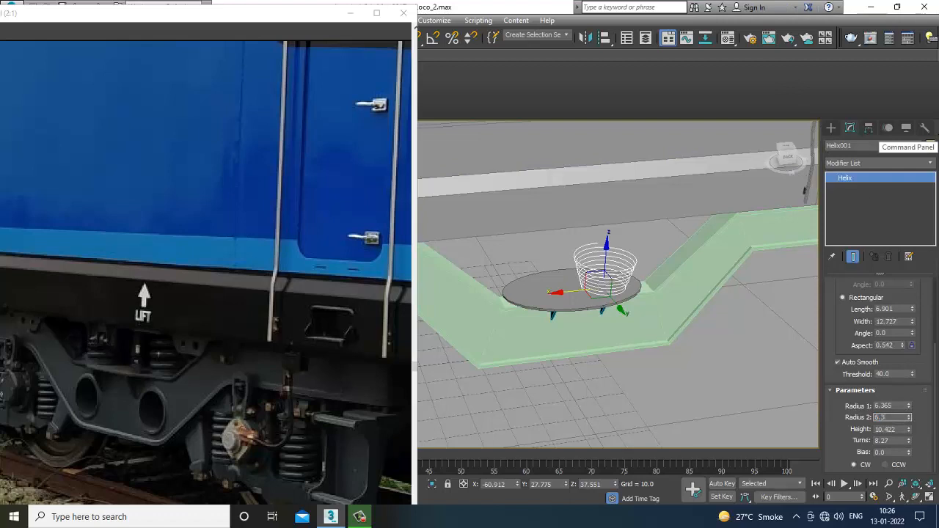
pyautogui.write('65')
pyautogui.press('Return')
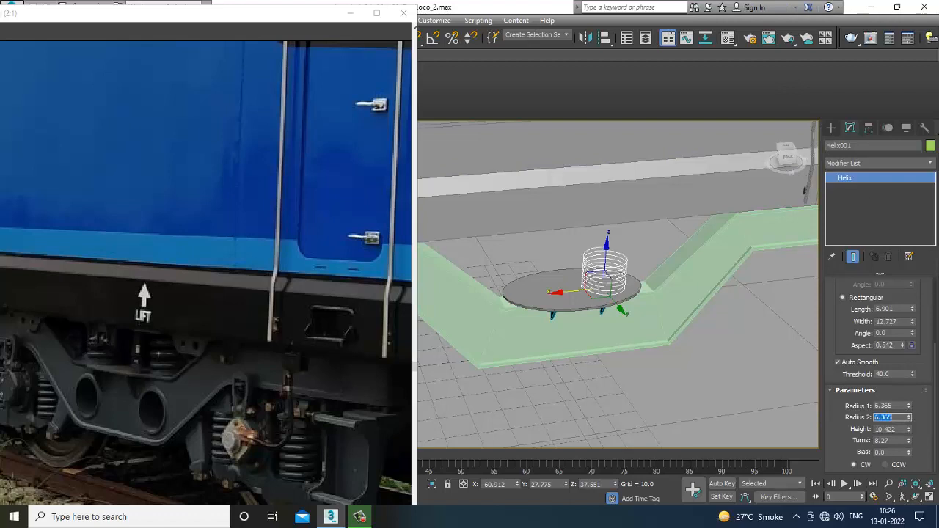
pyautogui.moveTo(911, 433); pyautogui.dragTo(899, 312)
pyautogui.moveTo(912, 443); pyautogui.dragTo(904, 383)
# Move the helix across the beam's width to about Y 24.3 on the elliptical plate.
pyautogui.keyDown('alt'); pyautogui.moveTo(664, 342); pyautogui.dragTo(596, 250, button='middle'); pyautogui.keyUp('alt')
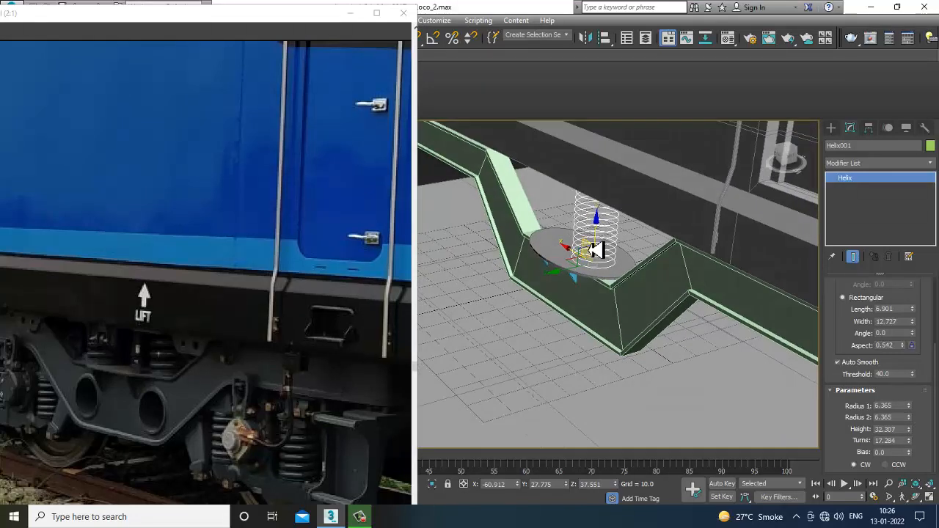
pyautogui.moveTo(573, 278); pyautogui.dragTo(579, 278)
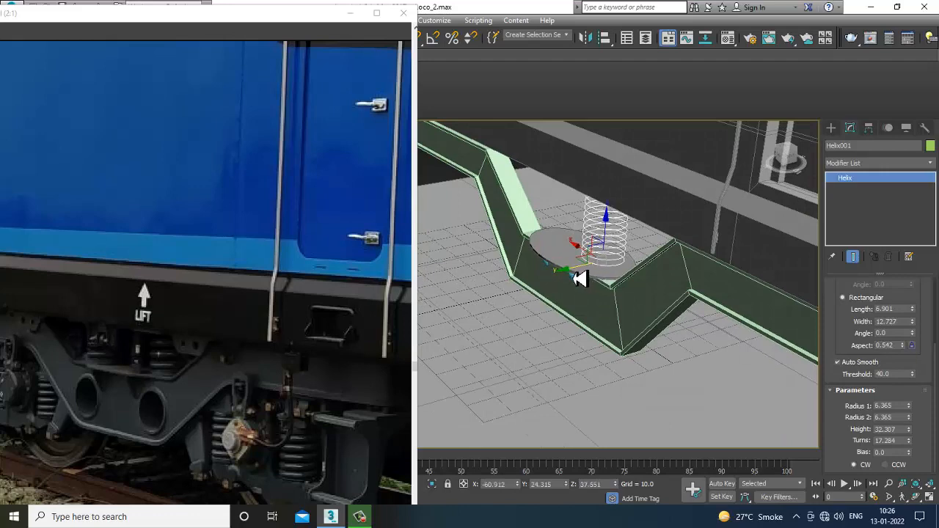
pyautogui.keyDown('alt'); pyautogui.moveTo(579, 279); pyautogui.dragTo(661, 287, button='middle'); pyautogui.keyUp('alt')
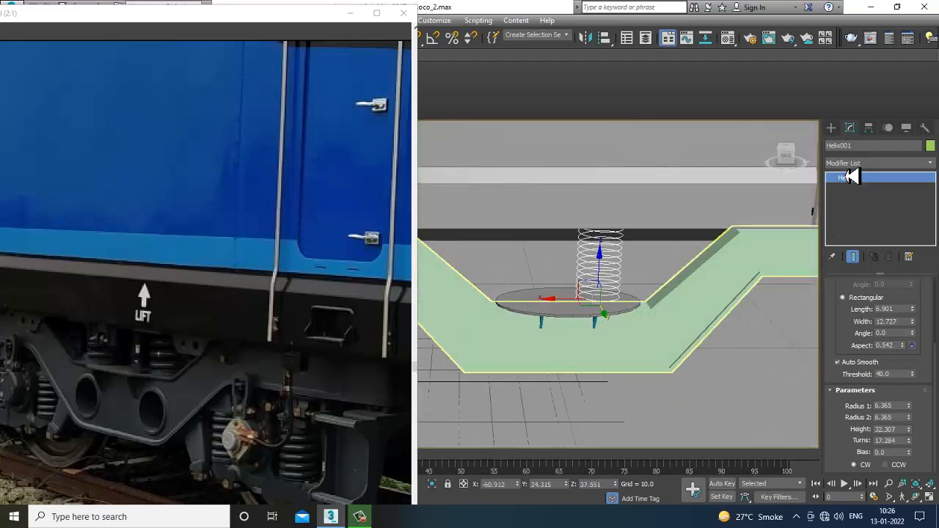
# Enable viewport rendering for the helix with a radial cross-section of thickness 1.0.
pyautogui.moveTo(858, 331); pyautogui.dragTo(848, 516)
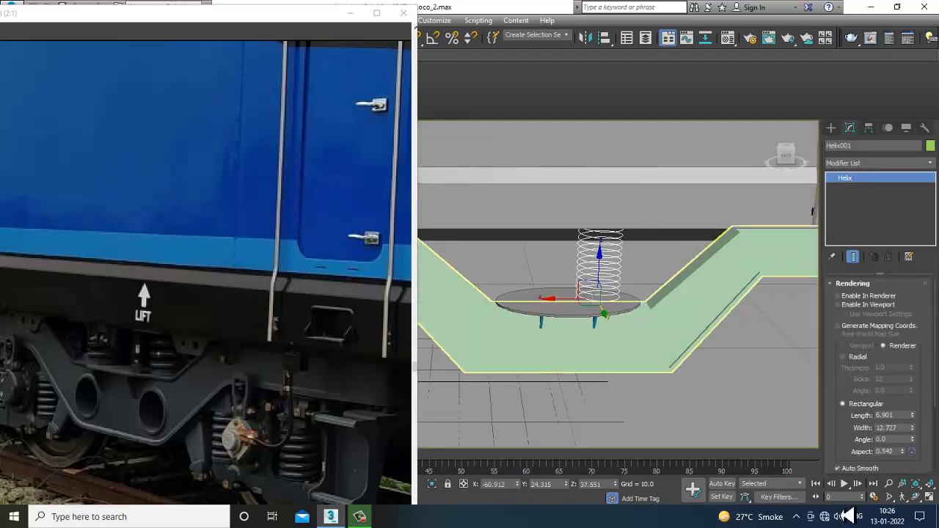
pyautogui.click(838, 301)
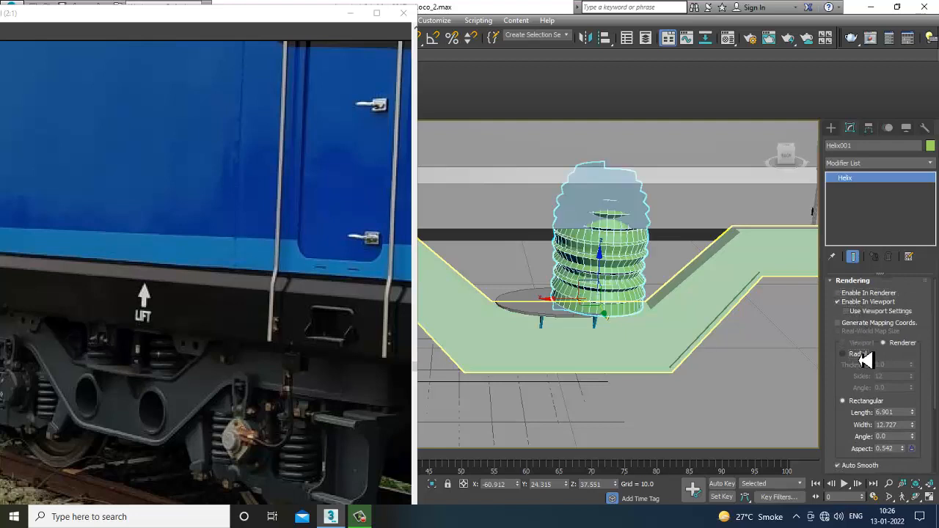
pyautogui.click(859, 353)
pyautogui.moveTo(917, 365); pyautogui.dragTo(922, 364)
pyautogui.scroll(5, 667, 303)
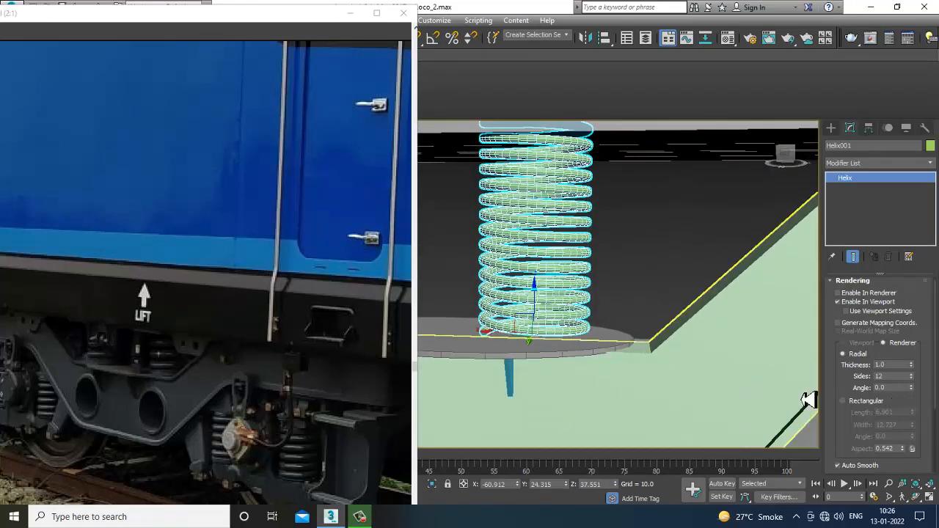
pyautogui.keyDown('alt'); pyautogui.moveTo(722, 377); pyautogui.dragTo(692, 356, button='middle'); pyautogui.keyUp('alt')
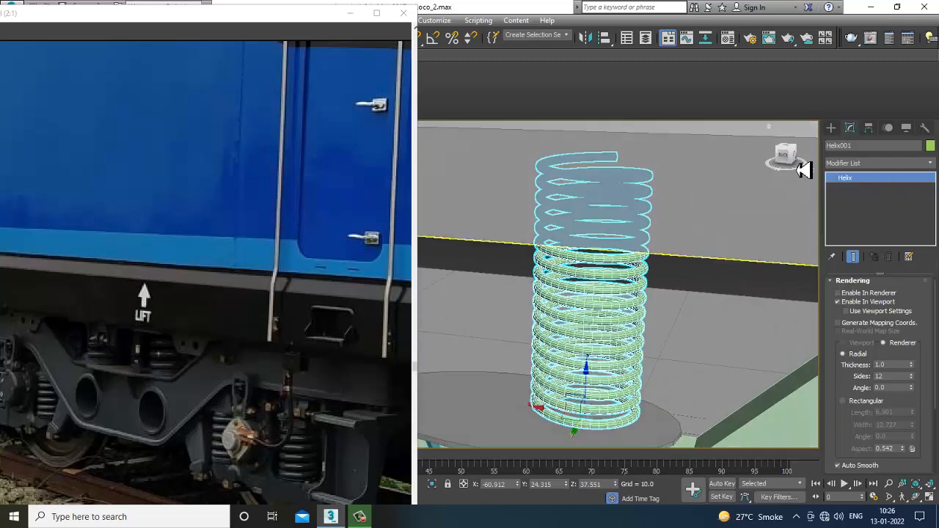
pyautogui.hotkey('alt', 'w')
pyautogui.hotkey('alt', 'w')
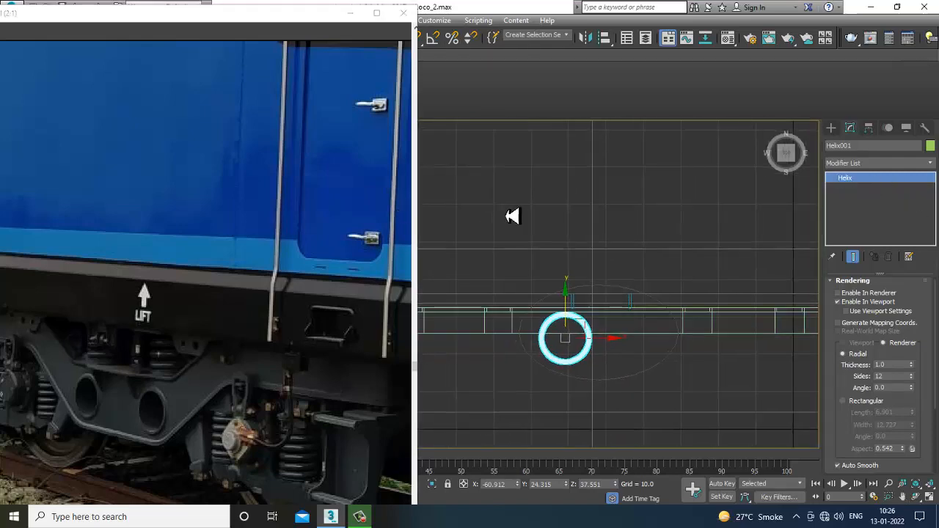
# Draw a cylinder with radius about 7.1 and height about 0.67 over the helix in the Top view and centre it on the helix.
pyautogui.moveTo(617, 296); pyautogui.dragTo(676, 231, button='middle')
pyautogui.scroll(2, 677, 229)
pyautogui.click(832, 129)
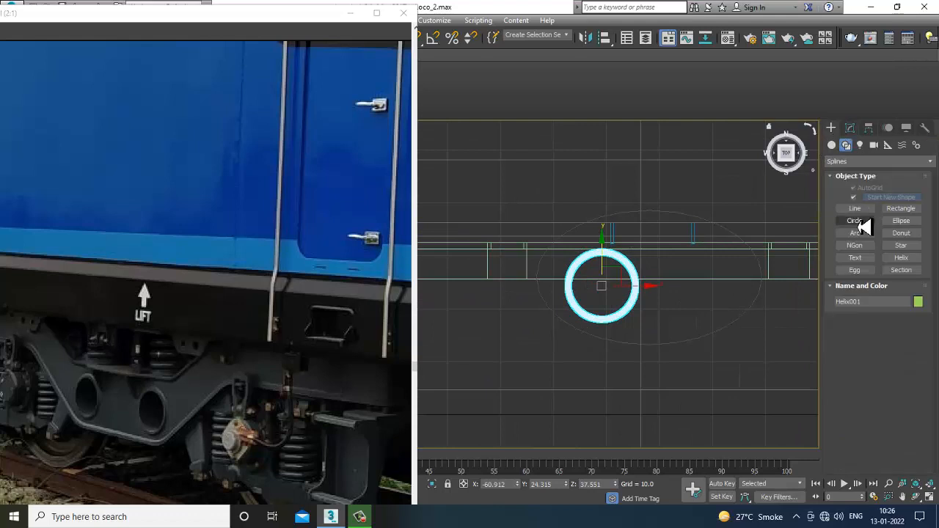
pyautogui.click(832, 145)
pyautogui.click(855, 224)
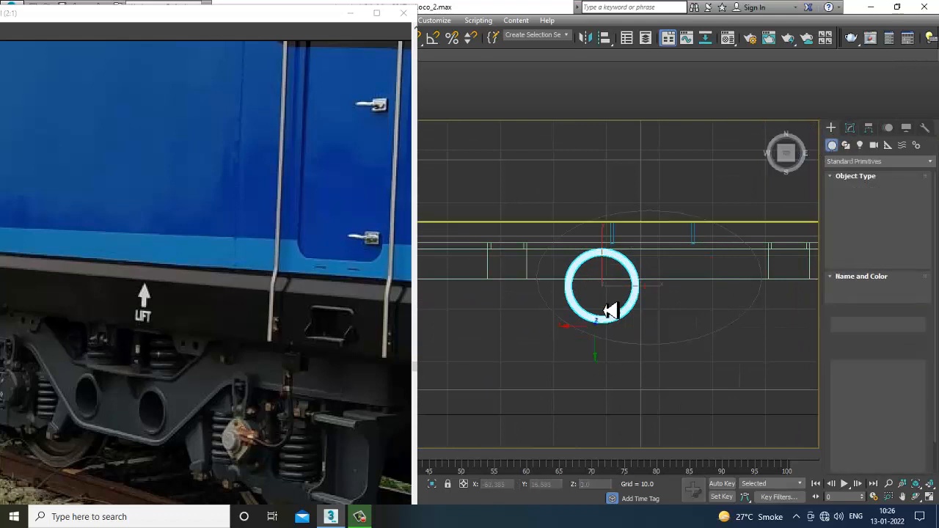
pyautogui.moveTo(602, 288); pyautogui.dragTo(638, 324)
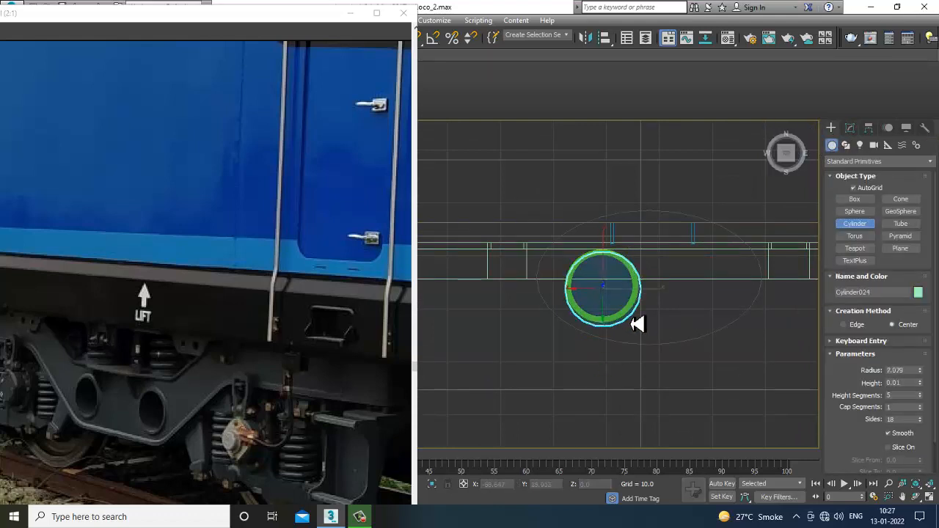
pyautogui.click(631, 321)
pyautogui.rightClick(631, 321)
pyautogui.moveTo(604, 275); pyautogui.dragTo(603, 270)
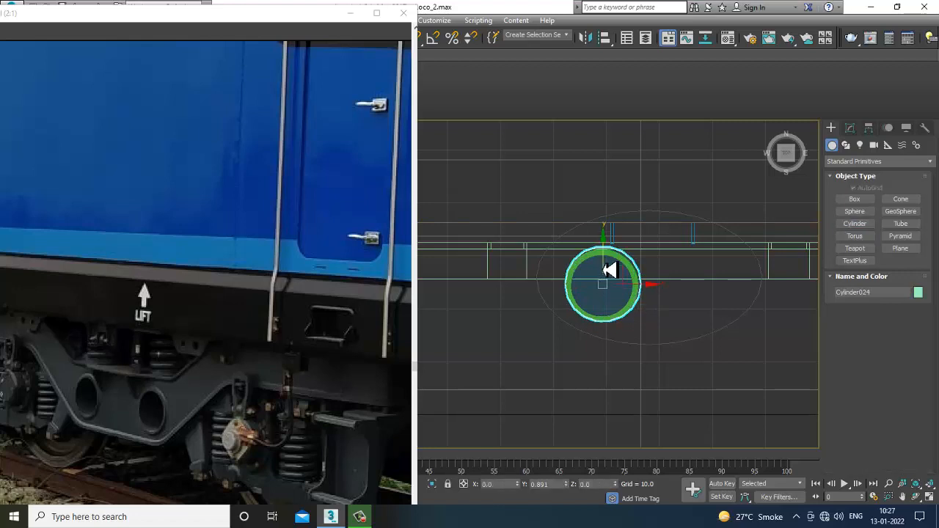
# Lower the new cylinder from the locomotive's roof down to the base of the coil spring.
pyautogui.hotkey('alt', 'w')
pyautogui.rightClick(726, 369)
pyautogui.hotkey('alt', 'w')
pyautogui.press('z')
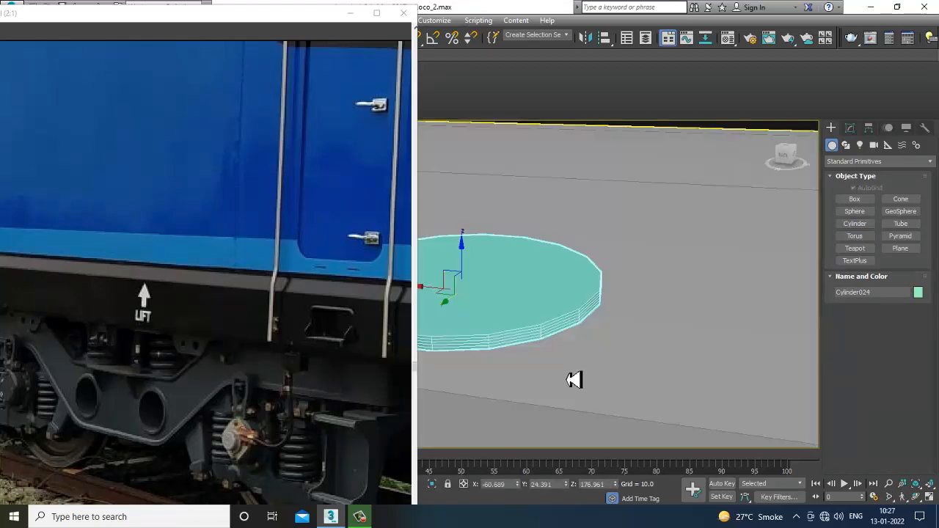
pyautogui.scroll(-10, 574, 379)
pyautogui.scroll(-3, 583, 419)
pyautogui.moveTo(600, 350); pyautogui.dragTo(619, 237, button='middle')
pyautogui.scroll(3, 597, 266)
pyautogui.keyDown('alt'); pyautogui.moveTo(597, 266); pyautogui.dragTo(588, 242, button='middle'); pyautogui.keyUp('alt')
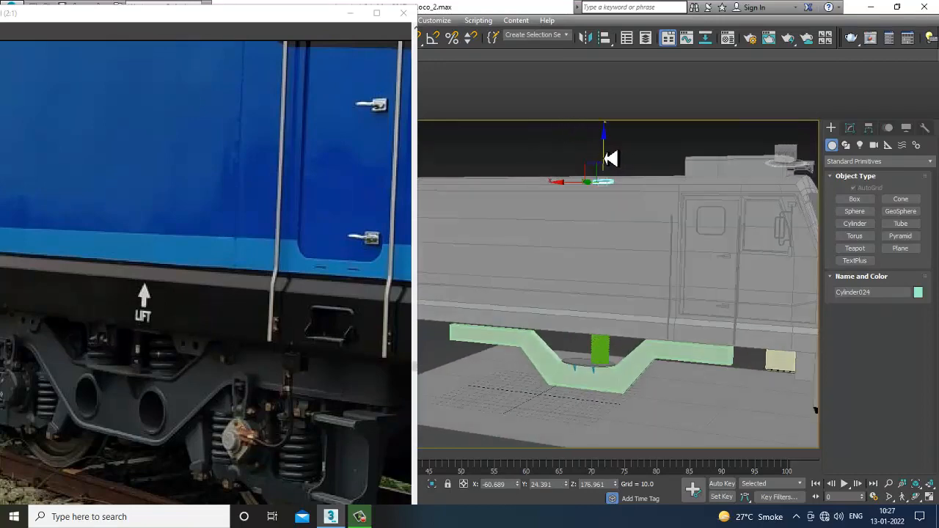
pyautogui.moveTo(610, 158); pyautogui.dragTo(645, 339)
# Rotate the tilted disc level and seat it under the spring on the elliptical plate at about Z 37.3.
pyautogui.scroll(-3, 649, 342)
pyautogui.keyDown('alt'); pyautogui.moveTo(649, 342); pyautogui.dragTo(592, 239, button='middle'); pyautogui.keyUp('alt')
pyautogui.scroll(6, 645, 329)
pyautogui.scroll(2, 612, 277)
pyautogui.press('e')
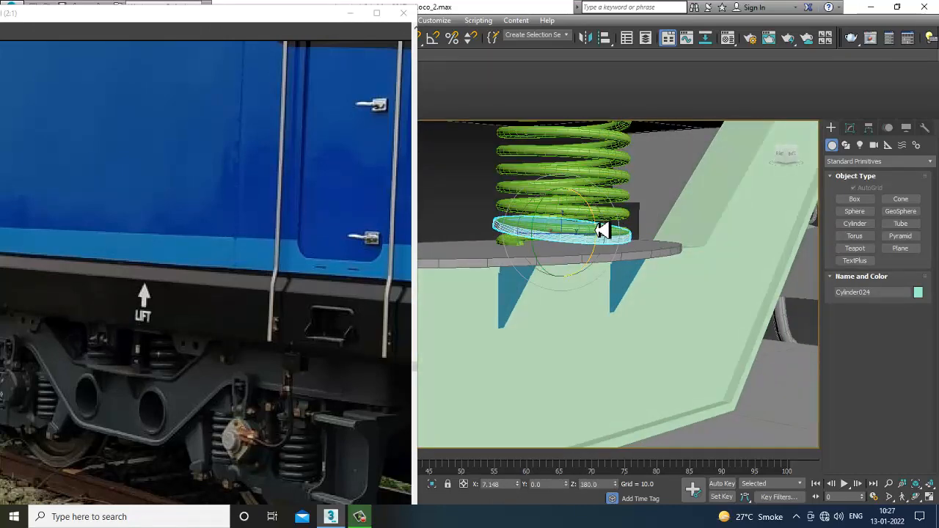
pyautogui.moveTo(602, 230); pyautogui.dragTo(565, 225)
pyautogui.press('w')
pyautogui.keyDown('alt'); pyautogui.moveTo(608, 230); pyautogui.dragTo(617, 261, button='middle'); pyautogui.keyUp('alt')
# Set the spring's base disc to 1 height segment and a height of about 1.015.
pyautogui.click(850, 128)
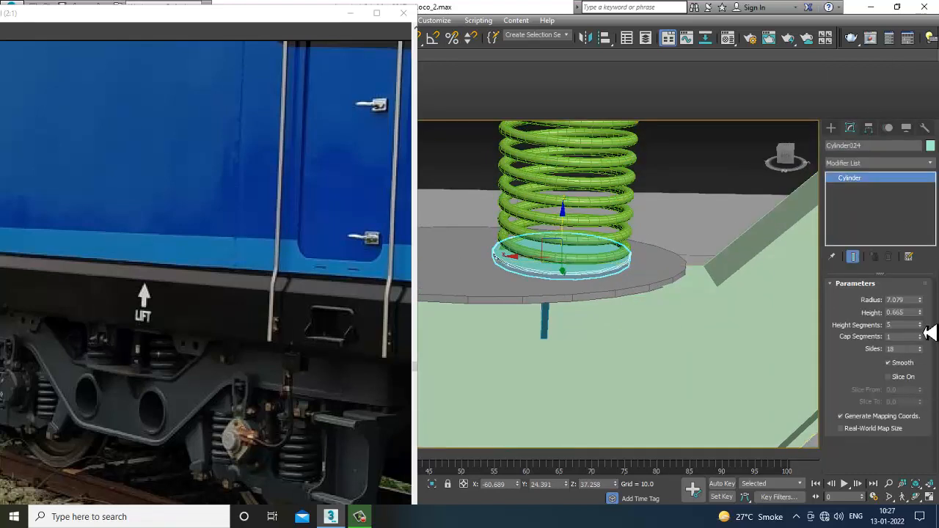
pyautogui.moveTo(926, 323); pyautogui.dragTo(926, 301)
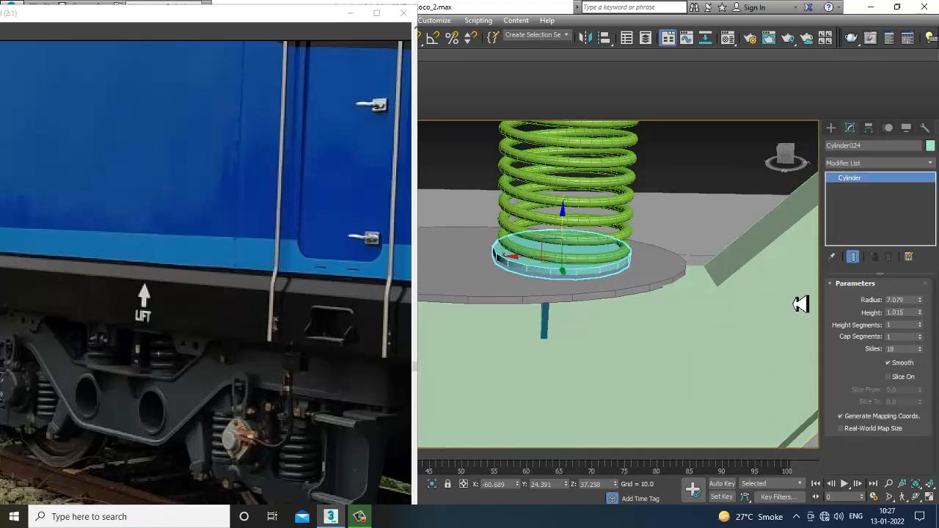
pyautogui.keyDown('alt'); pyautogui.moveTo(801, 306); pyautogui.dragTo(703, 296, button='middle'); pyautogui.keyUp('alt')
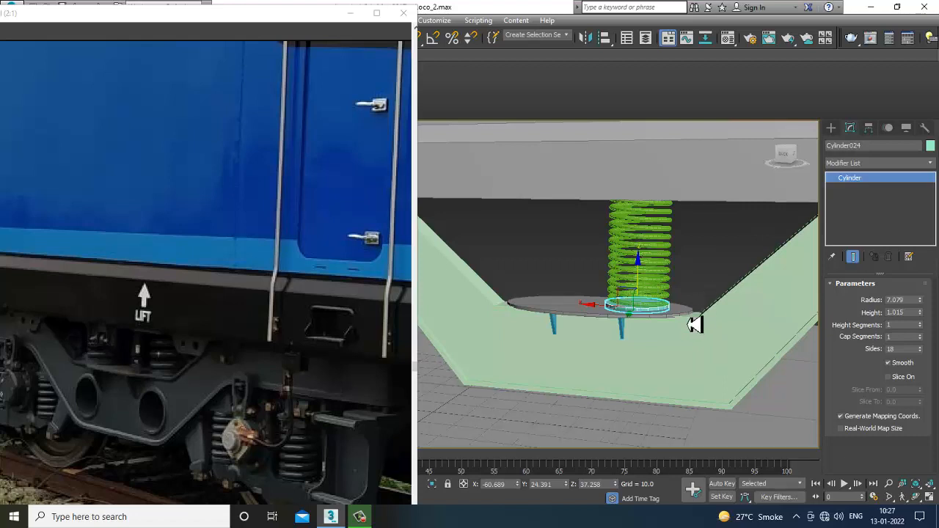
pyautogui.keyDown('alt'); pyautogui.moveTo(694, 325); pyautogui.dragTo(824, 185, button='middle'); pyautogui.keyUp('alt')
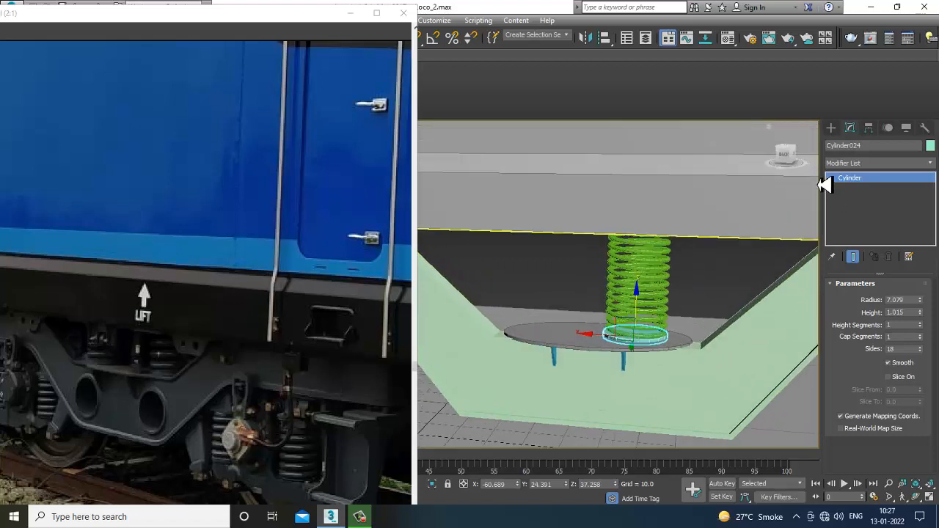
# Draw a tall cylinder with radius about 3.4 on the elliptical plate using AutoGrid and move it inside the coil spring as its core.
pyautogui.click(832, 129)
pyautogui.click(855, 224)
pyautogui.scroll(5, 671, 361)
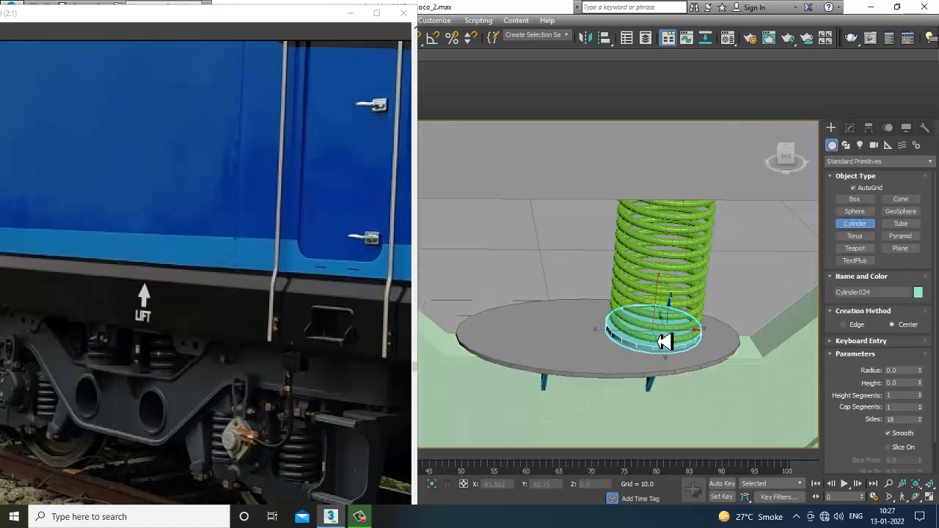
pyautogui.moveTo(587, 333); pyautogui.dragTo(593, 342)
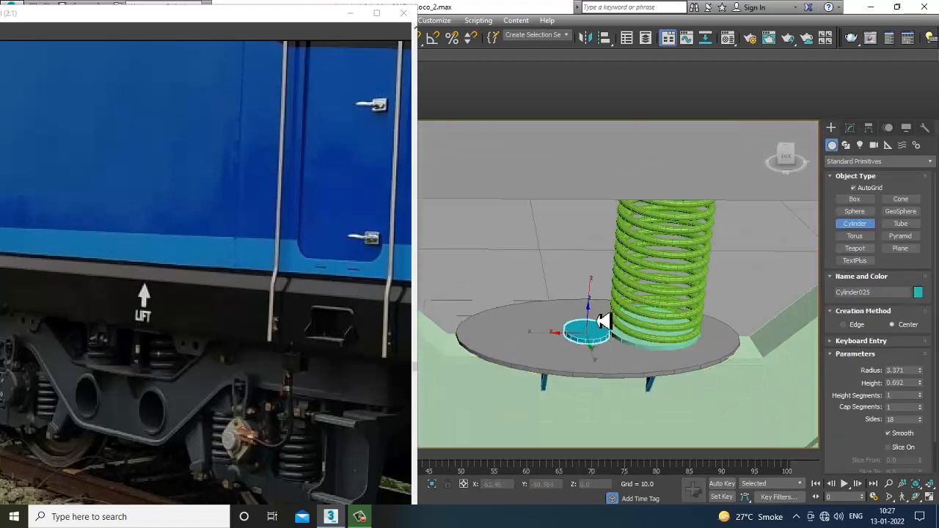
pyautogui.click(601, 205)
pyautogui.rightClick(601, 205)
pyautogui.keyDown('alt'); pyautogui.moveTo(601, 205); pyautogui.dragTo(596, 335, button='middle'); pyautogui.keyUp('alt')
pyautogui.moveTo(561, 353); pyautogui.dragTo(671, 342)
pyautogui.moveTo(671, 342)
pyautogui.keyDown('alt'); pyautogui.mouseDown(button='middle')
pyautogui.moveTo(656, 330)
pyautogui.moveTo(673, 328)
pyautogui.moveTo(677, 340)
pyautogui.mouseUp(button='middle'); pyautogui.keyUp('alt')
pyautogui.scroll(4, 677, 342)
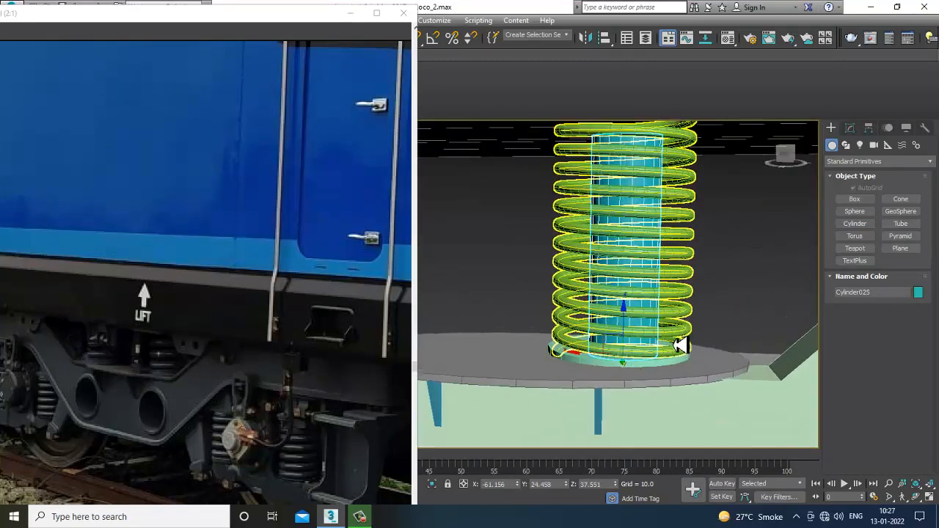
# Shift the coil spring together with its base disc and core along the beam, placing the helix at about X -62.5.
pyautogui.keyDown('ctrl'); pyautogui.click(688, 375); pyautogui.keyUp('ctrl')
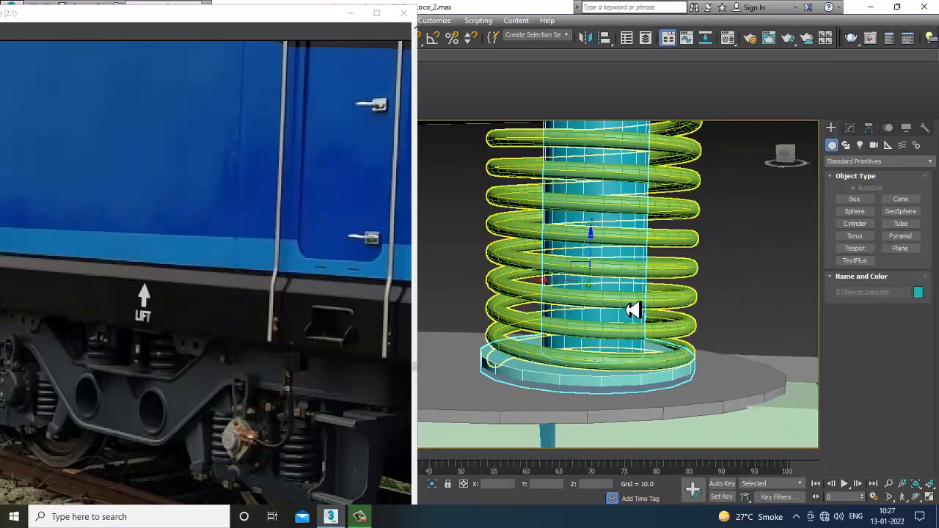
pyautogui.keyDown('ctrl'); pyautogui.click(657, 313); pyautogui.keyUp('ctrl')
pyautogui.scroll(-3, 633, 294)
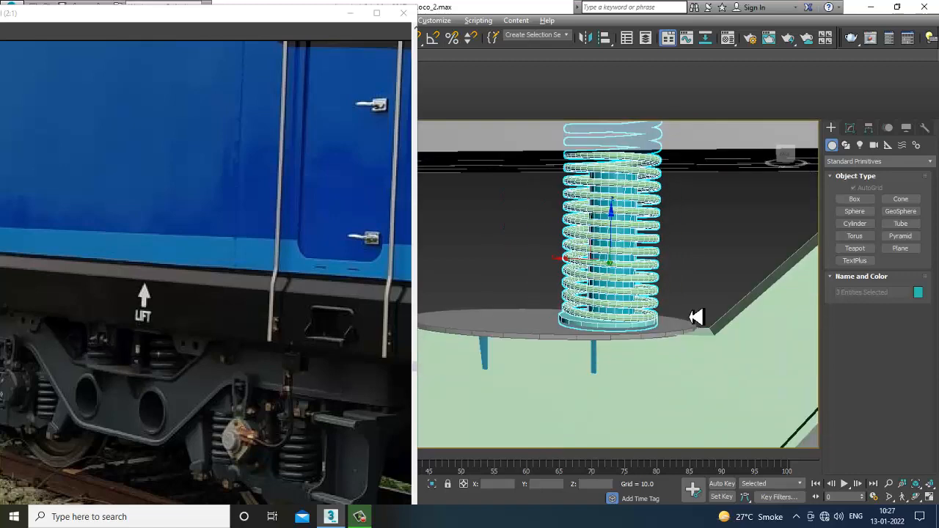
pyautogui.scroll(3, 696, 318)
pyautogui.keyDown('alt'); pyautogui.moveTo(675, 318); pyautogui.dragTo(590, 285, button='middle'); pyautogui.keyUp('alt')
pyautogui.moveTo(587, 280); pyautogui.dragTo(596, 279)
pyautogui.click(590, 282)
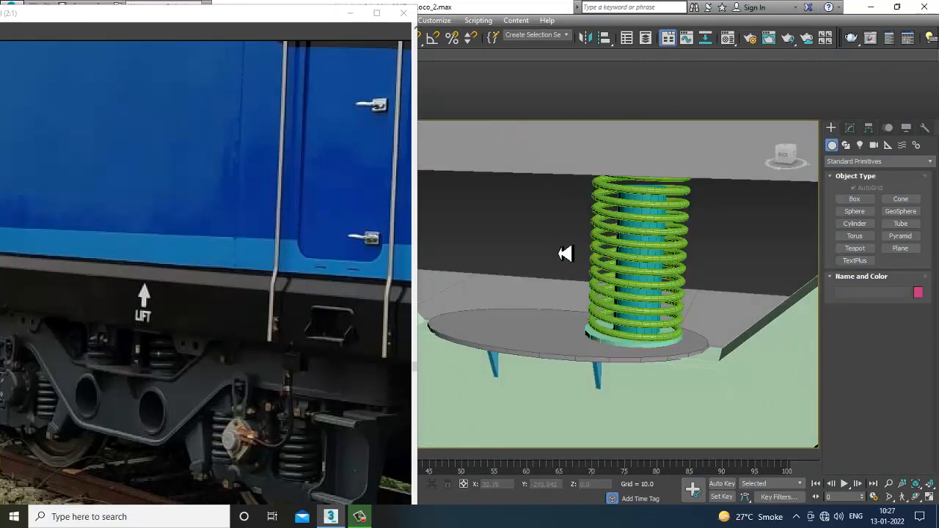
# Select the helix, its base disc and core, and make one copy of them at the opposite end of the elliptical plate.
pyautogui.moveTo(710, 292); pyautogui.dragTo(679, 341)
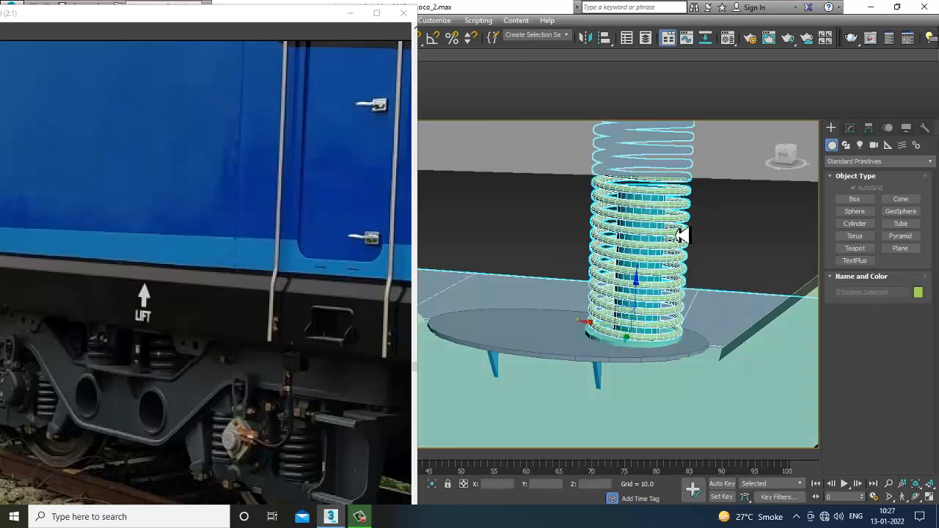
pyautogui.click(669, 238)
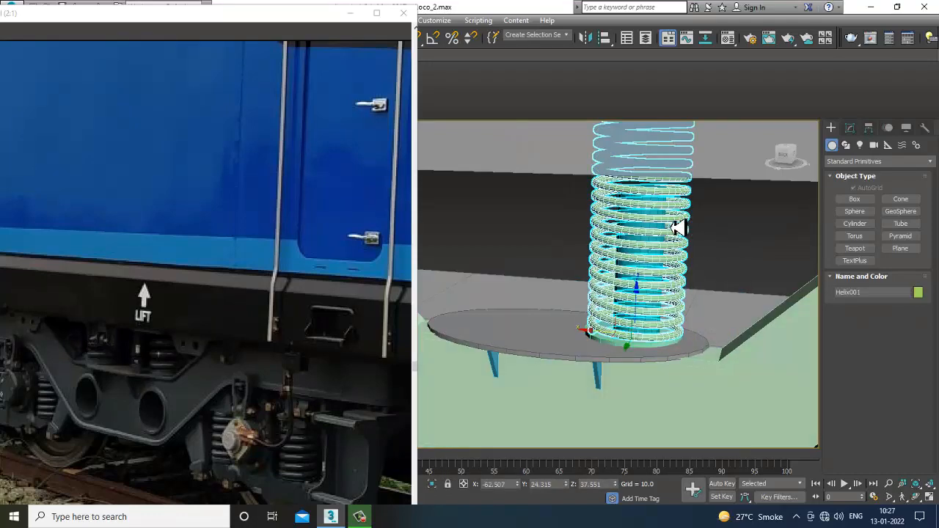
pyautogui.click(668, 343)
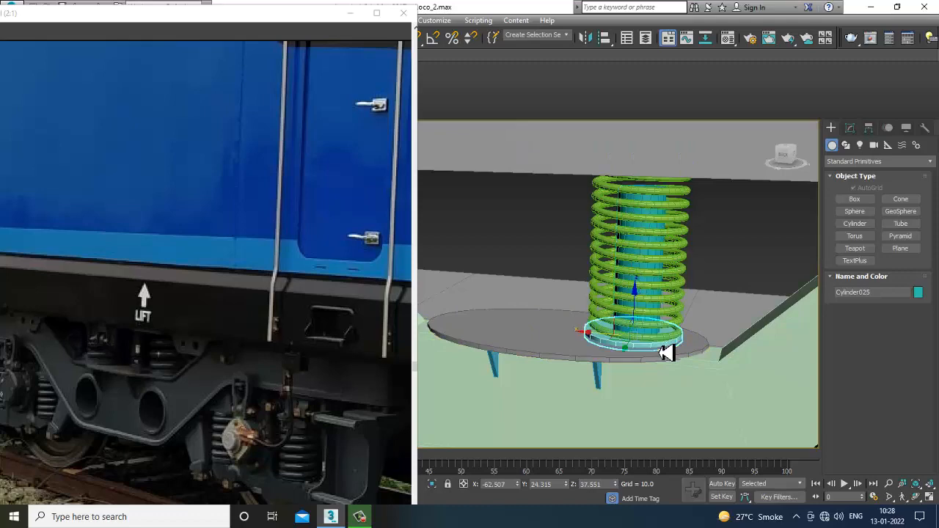
pyautogui.keyDown('ctrl'); pyautogui.click(661, 333); pyautogui.keyUp('ctrl')
pyautogui.keyDown('ctrl'); pyautogui.click(663, 333); pyautogui.keyUp('ctrl')
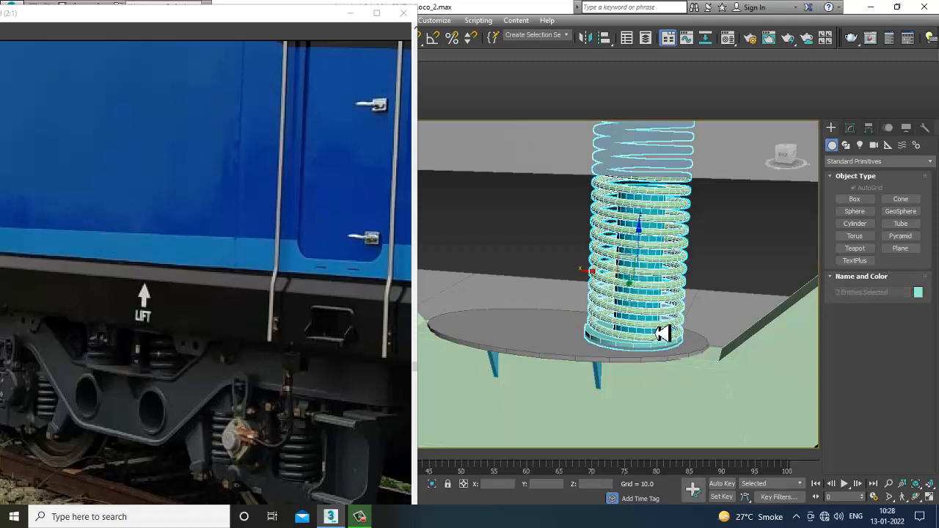
pyautogui.moveTo(603, 282)
pyautogui.keyDown('shift'); pyautogui.mouseDown()
pyautogui.moveTo(447, 256)
pyautogui.moveTo(455, 257)
pyautogui.mouseUp(); pyautogui.keyUp('shift')
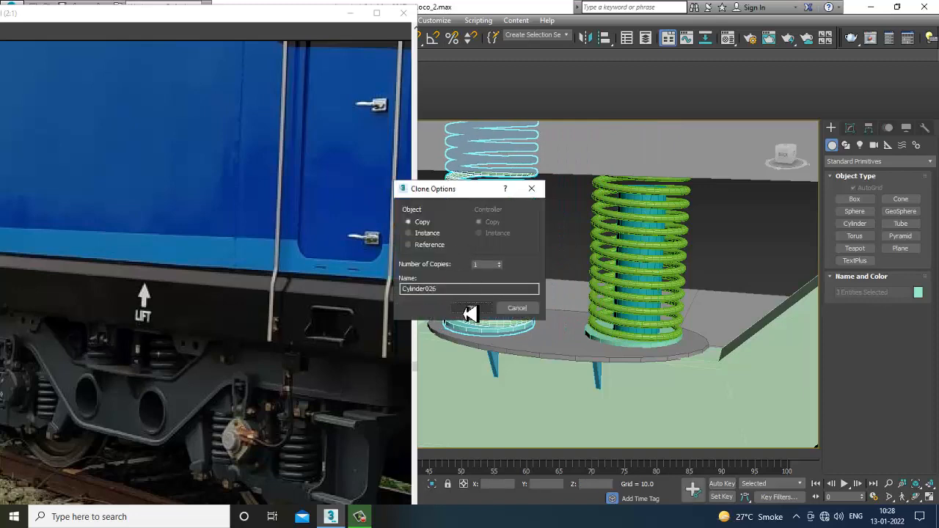
pyautogui.click(467, 311)
pyautogui.click(571, 246)
# Lengthen the locomotive body by selecting its rear-end vertices and moving them outward to about X 384.
pyautogui.scroll(-4, 616, 286)
pyautogui.moveTo(624, 289)
pyautogui.keyDown('alt'); pyautogui.mouseDown(button='middle')
pyautogui.moveTo(610, 282)
pyautogui.moveTo(639, 300)
pyautogui.moveTo(682, 309)
pyautogui.moveTo(675, 290)
pyautogui.moveTo(660, 291)
pyautogui.moveTo(693, 302)
pyautogui.mouseUp(button='middle'); pyautogui.keyUp('alt')
pyautogui.scroll(-3, 615, 282)
pyautogui.scroll(-2, 681, 306)
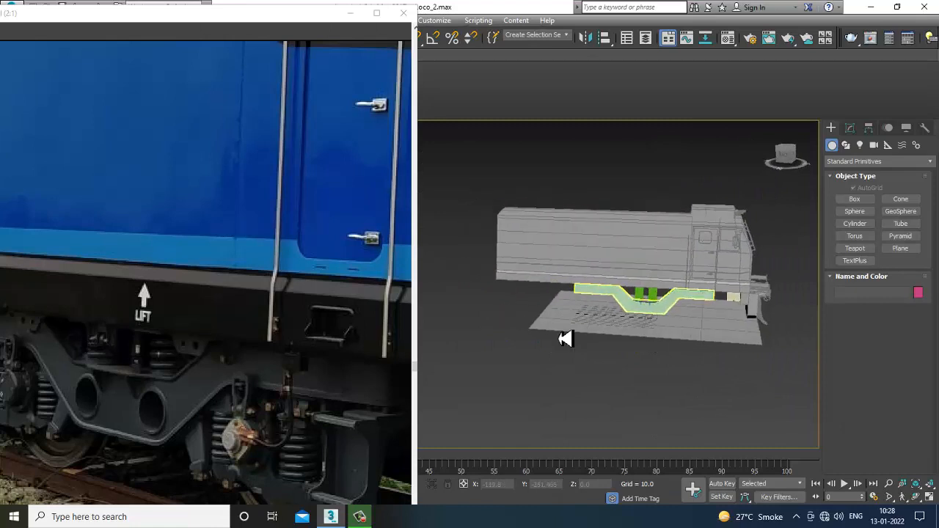
pyautogui.scroll(-1, 256, 345)
pyautogui.click(652, 254)
pyautogui.keyDown('alt'); pyautogui.moveTo(652, 253); pyautogui.dragTo(653, 262, button='middle'); pyautogui.keyUp('alt')
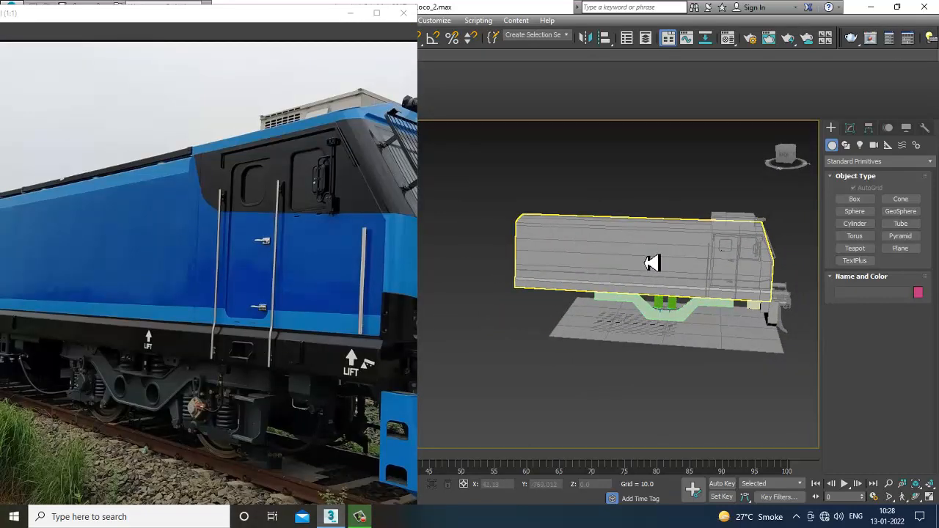
pyautogui.click(653, 263)
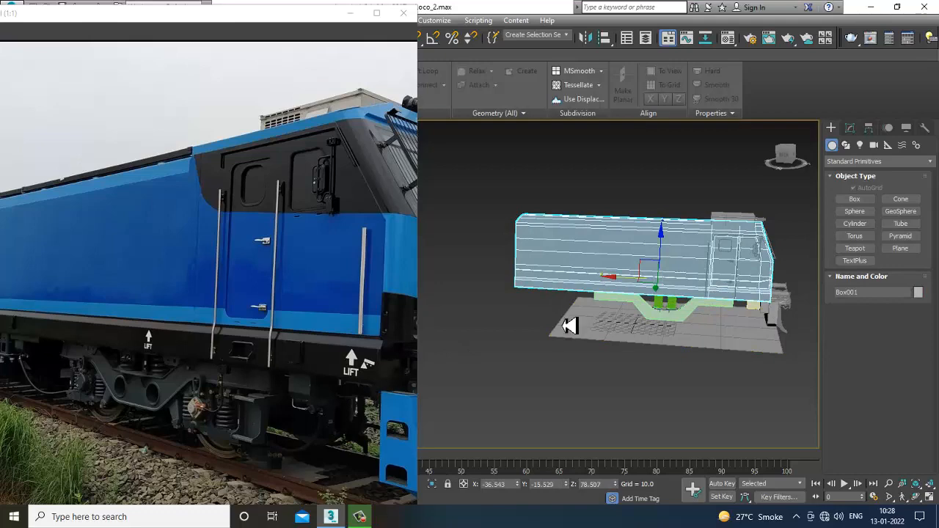
pyautogui.keyDown('alt'); pyautogui.moveTo(570, 326); pyautogui.dragTo(572, 250, button='middle'); pyautogui.keyUp('alt')
pyautogui.press('1')
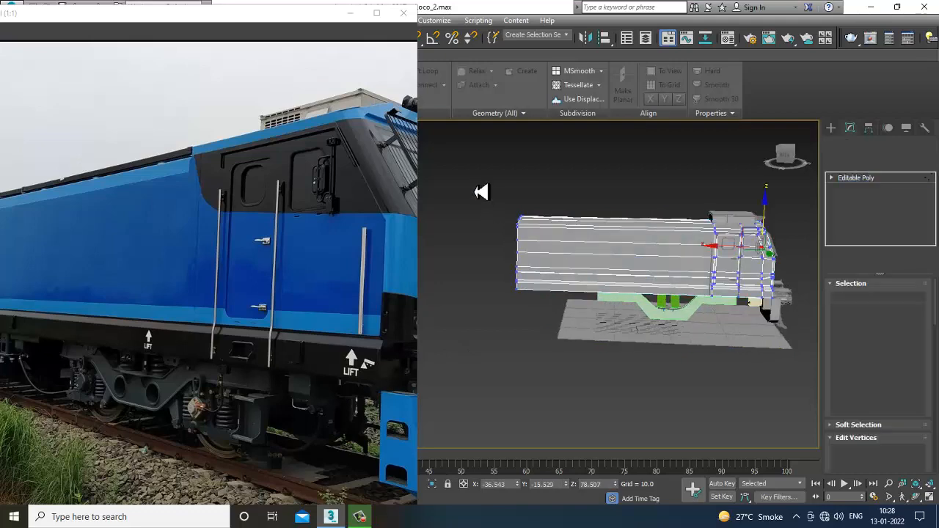
pyautogui.moveTo(474, 181); pyautogui.dragTo(576, 341)
pyautogui.keyDown('alt'); pyautogui.moveTo(486, 262); pyautogui.dragTo(678, 314, button='middle'); pyautogui.keyUp('alt')
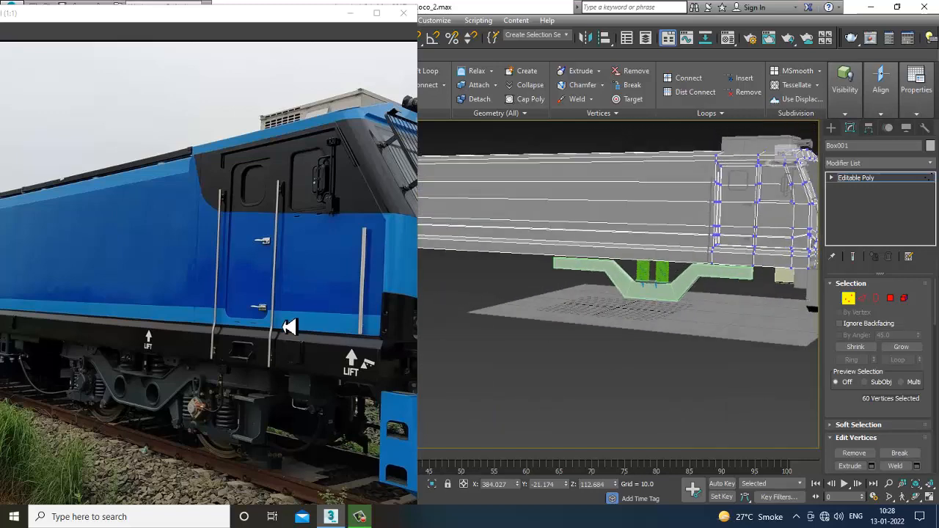
# Compare the model's cab front and bogie area with the reference photo of the springs and underframe.
pyautogui.moveTo(290, 326); pyautogui.dragTo(173, 297, button='middle')
pyautogui.keyDown('alt'); pyautogui.moveTo(733, 273); pyautogui.dragTo(721, 272, button='middle'); pyautogui.keyUp('alt')
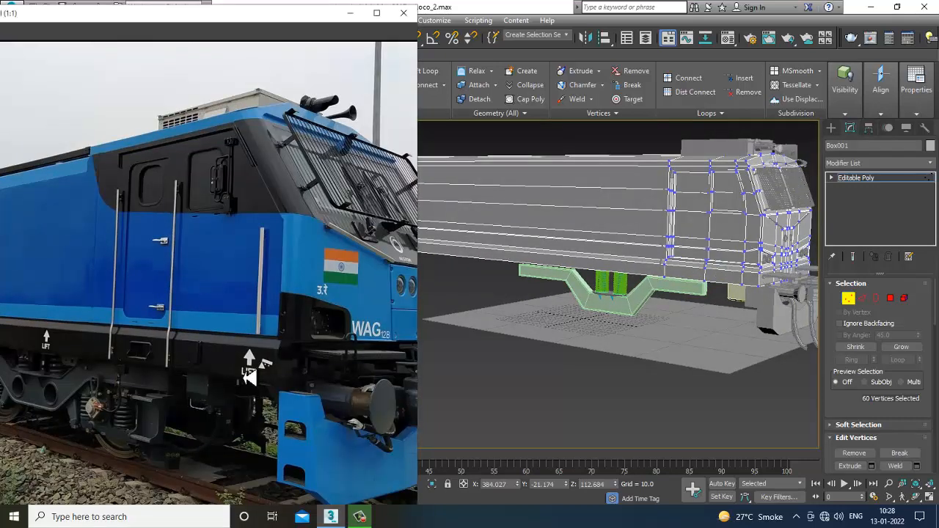
pyautogui.moveTo(249, 374); pyautogui.dragTo(259, 376, button='middle')
pyautogui.moveTo(623, 320); pyautogui.dragTo(703, 315, button='middle')
pyautogui.scroll(3, 679, 318)
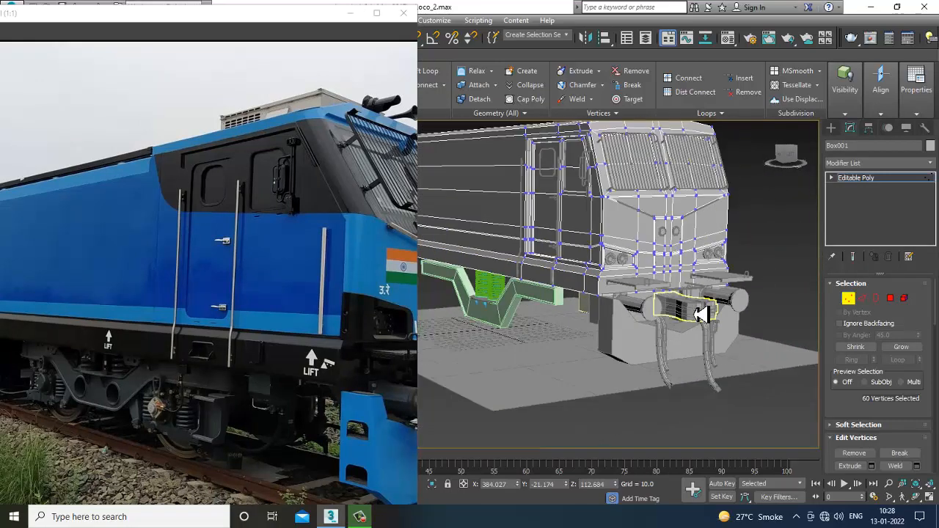
pyautogui.keyDown('alt'); pyautogui.moveTo(529, 311); pyautogui.dragTo(707, 317, button='middle'); pyautogui.keyUp('alt')
pyautogui.scroll(1, 125, 422)
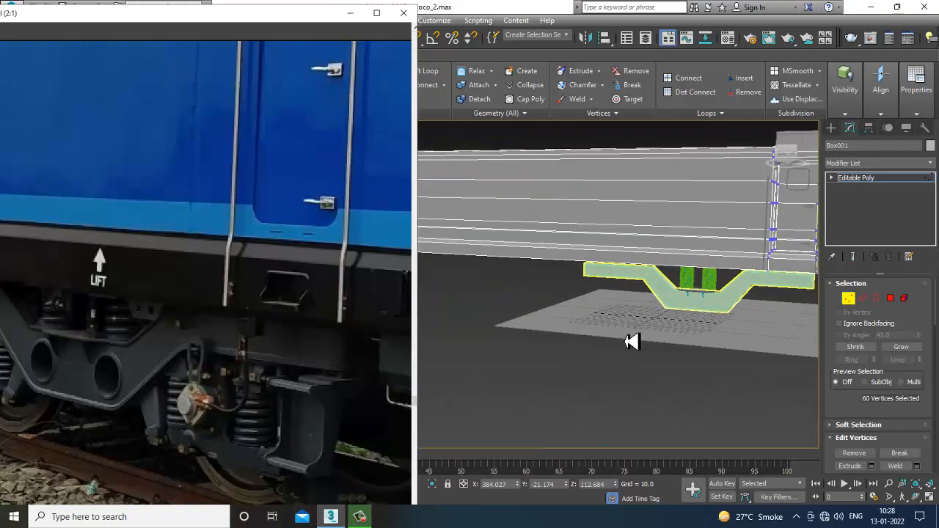
pyautogui.keyDown('alt'); pyautogui.moveTo(633, 336); pyautogui.dragTo(634, 294, button='middle'); pyautogui.keyUp('alt')
# Draw an open two-segment line in the left view beside the coil spring as the profile of an angled bracket.
pyautogui.hotkey('alt', 'w')
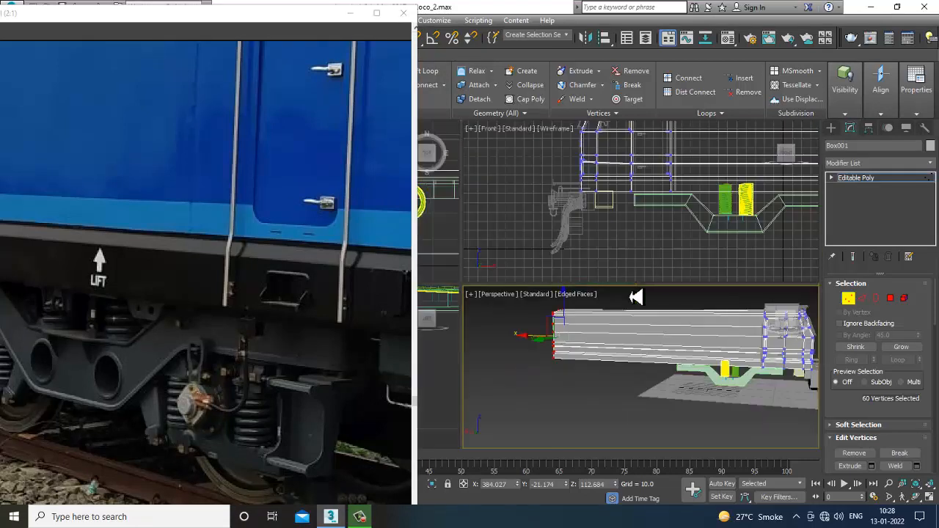
pyautogui.scroll(3, 656, 218)
pyautogui.middleClick(445, 374)
pyautogui.hotkey('alt', 'w')
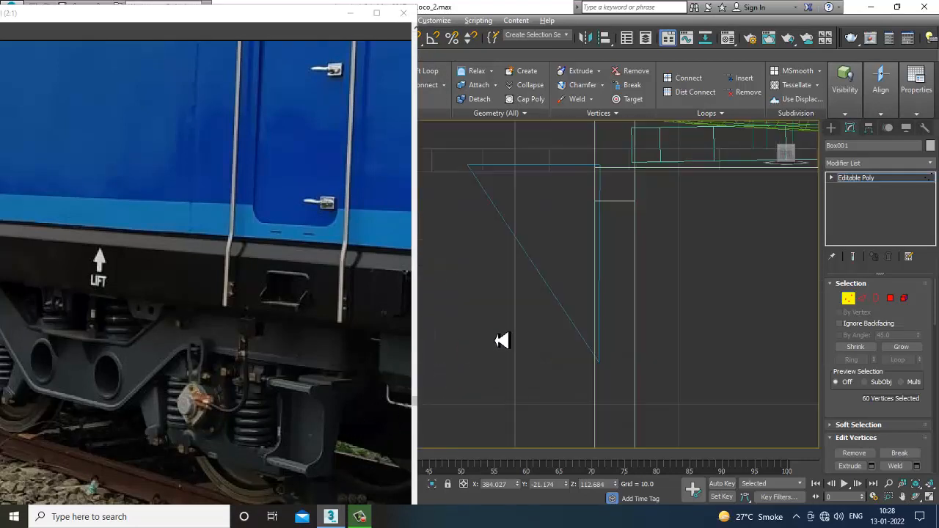
pyautogui.scroll(-5, 525, 327)
pyautogui.moveTo(551, 314); pyautogui.dragTo(649, 239, button='middle')
pyautogui.scroll(6, 639, 272)
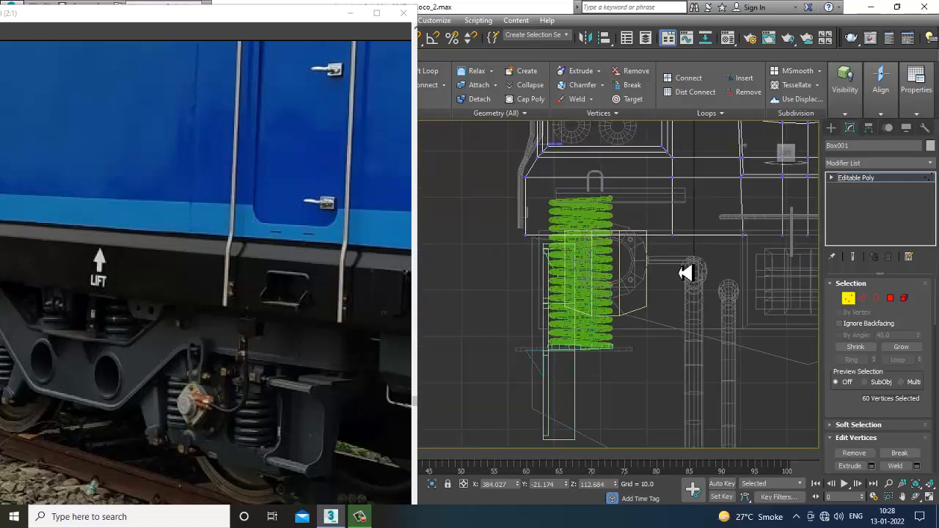
pyautogui.click(831, 128)
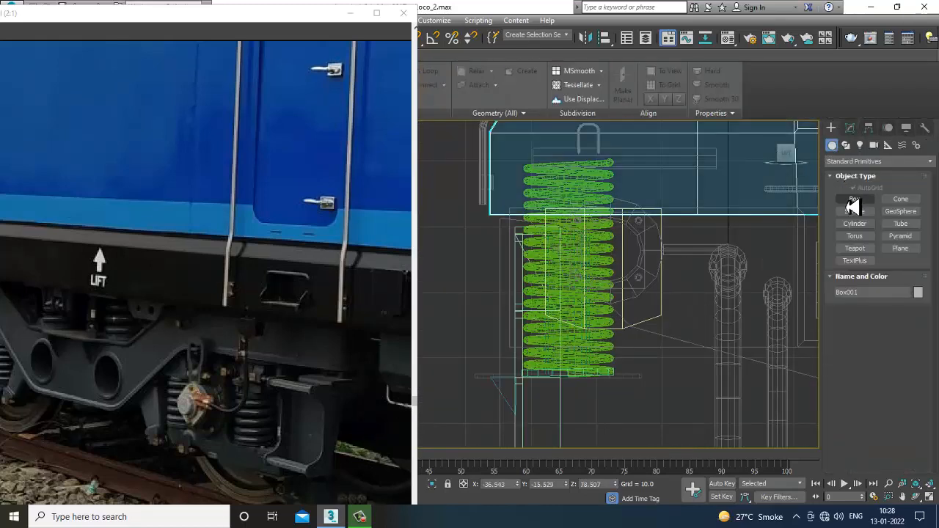
pyautogui.click(846, 145)
pyautogui.moveTo(505, 258); pyautogui.dragTo(539, 260, button='middle')
pyautogui.scroll(2, 557, 235)
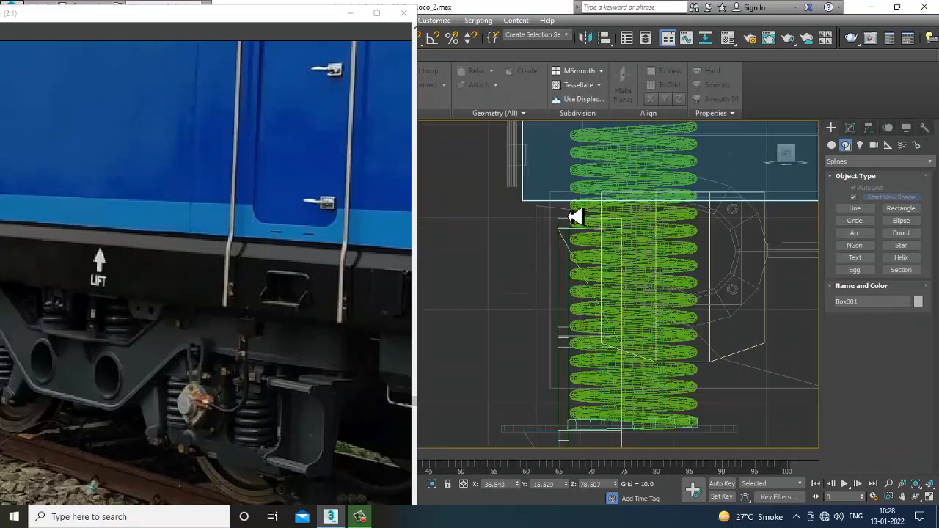
pyautogui.click(865, 211)
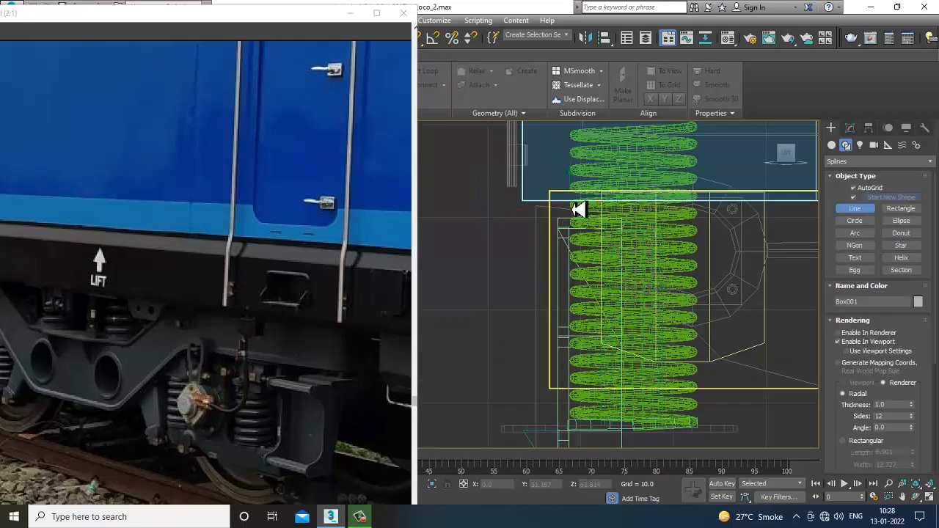
pyautogui.click(530, 215)
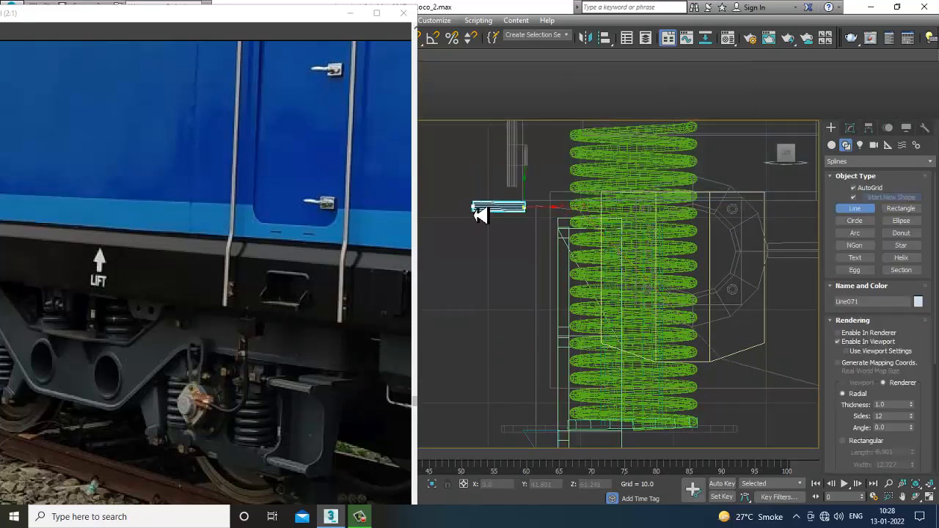
pyautogui.rightClick(474, 209)
pyautogui.click(515, 215)
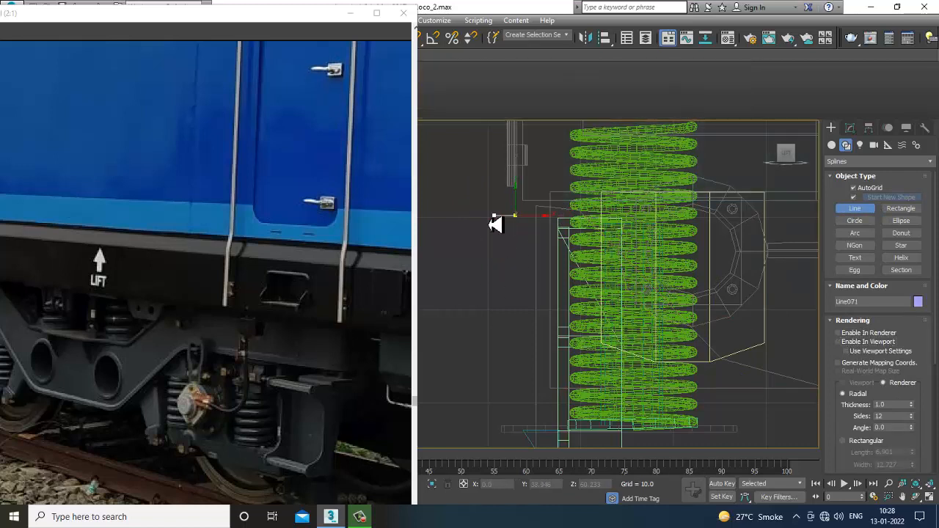
pyautogui.click(460, 264)
pyautogui.rightClick(482, 281)
pyautogui.rightClick(485, 282)
# Enable viewport rendering on the bracket line with a rectangular section, length 13.802 and width 0.255.
pyautogui.hotkey('alt', 'w')
pyautogui.rightClick(608, 365)
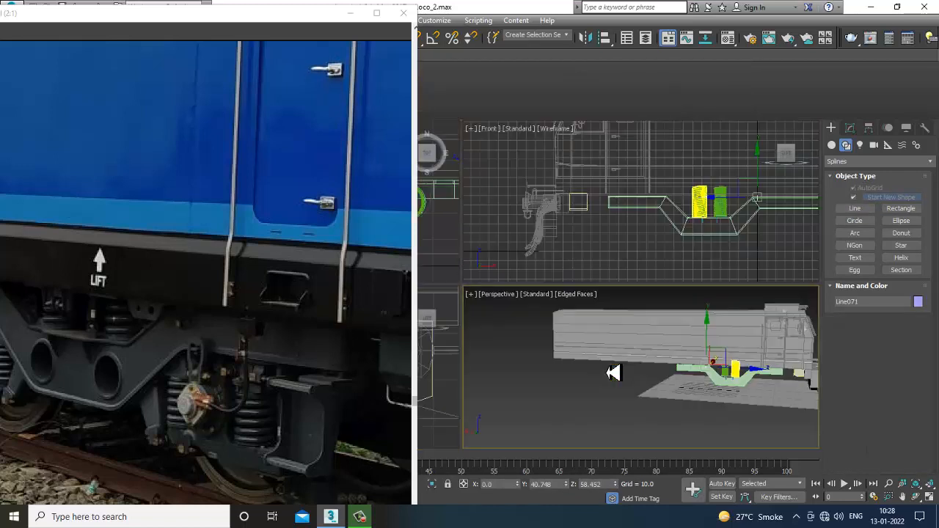
pyautogui.press('z')
pyautogui.hotkey('alt', 'w')
pyautogui.keyDown('alt'); pyautogui.moveTo(612, 363); pyautogui.dragTo(660, 352, button='middle'); pyautogui.keyUp('alt')
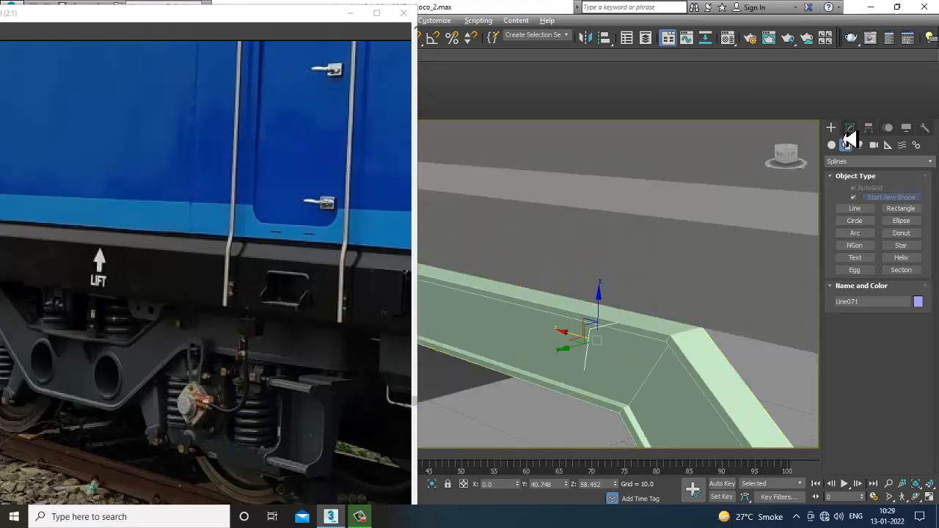
pyautogui.click(850, 128)
pyautogui.click(864, 306)
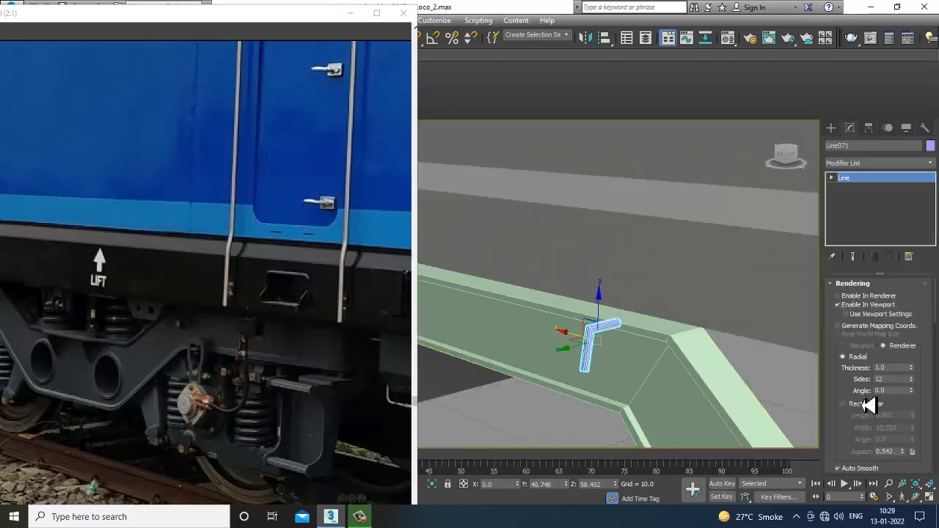
pyautogui.click(844, 404)
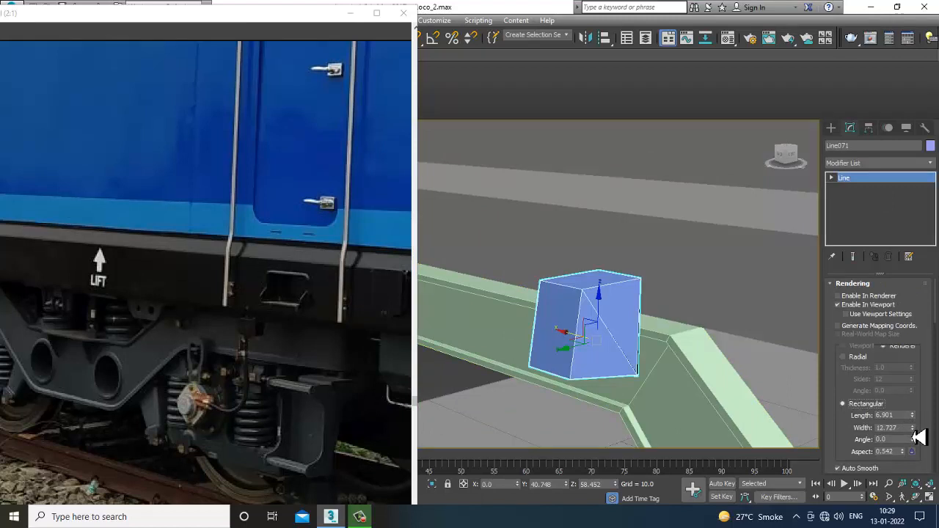
pyautogui.moveTo(915, 433); pyautogui.dragTo(929, 493)
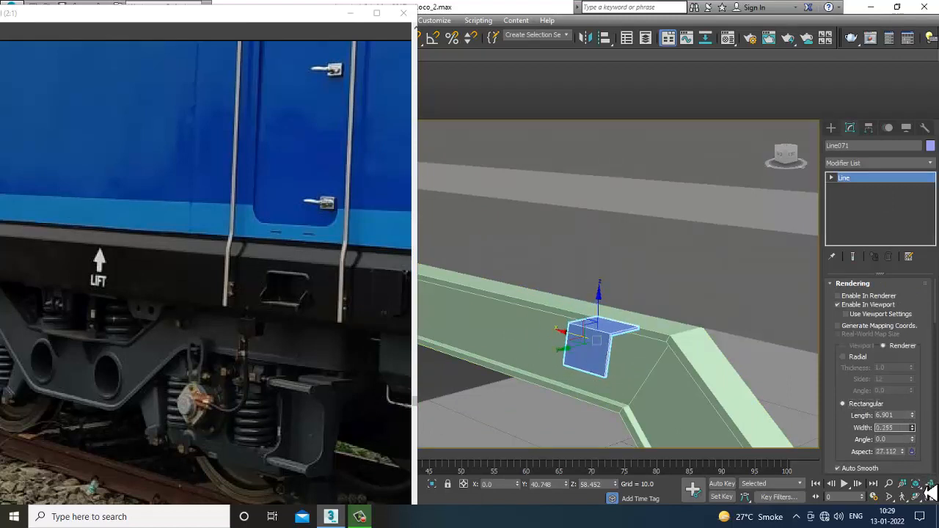
pyautogui.moveTo(919, 423); pyautogui.dragTo(904, 365)
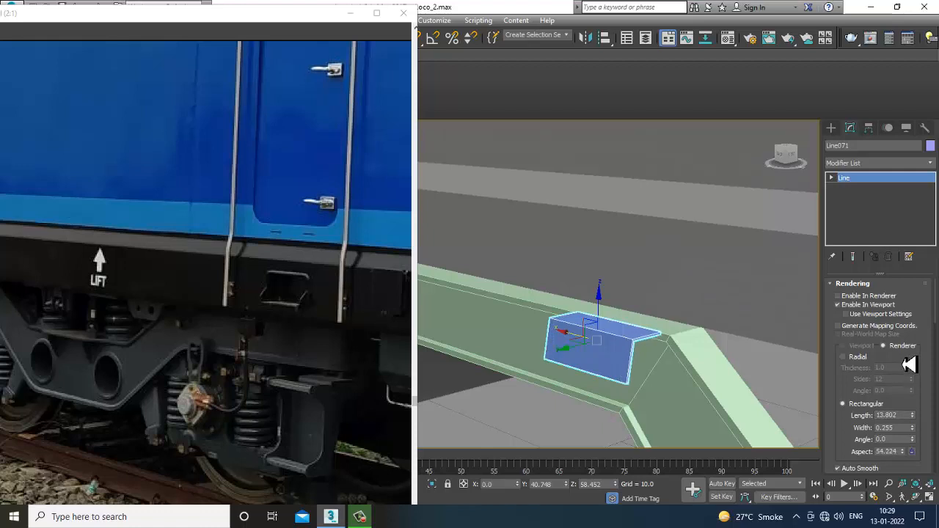
# Convert the bracket to an Editable Poly and scale its lower vertices inward to about 50% along X, giving a tapered face.
pyautogui.keyDown('alt'); pyautogui.moveTo(669, 360); pyautogui.dragTo(648, 350, button='middle'); pyautogui.keyUp('alt')
pyautogui.rightClick(649, 328)
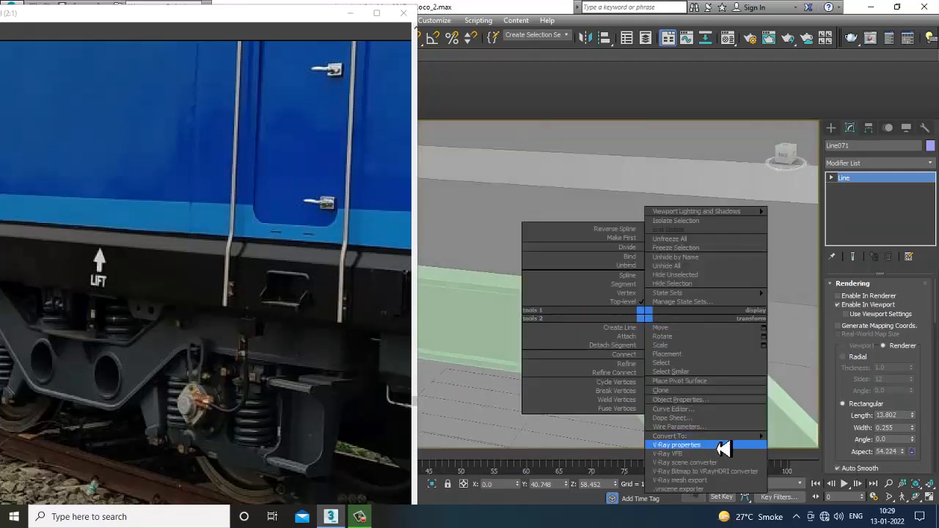
pyautogui.moveTo(723, 437)
pyautogui.click(811, 451)
pyautogui.keyDown('alt'); pyautogui.moveTo(666, 390); pyautogui.dragTo(681, 404, button='middle'); pyautogui.keyUp('alt')
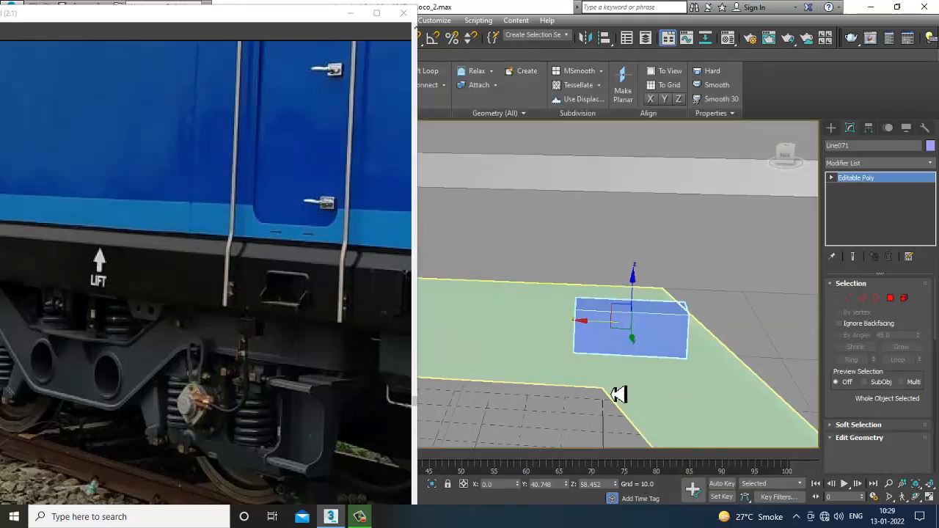
pyautogui.press('1')
pyautogui.moveTo(737, 395); pyautogui.dragTo(671, 369)
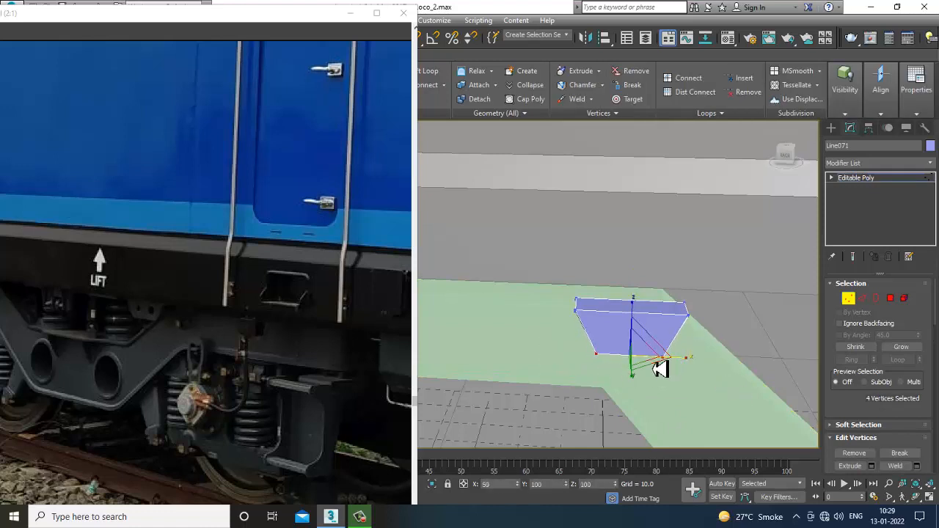
pyautogui.keyDown('alt'); pyautogui.moveTo(695, 359); pyautogui.dragTo(593, 359, button='middle'); pyautogui.keyUp('alt')
pyautogui.press('w')
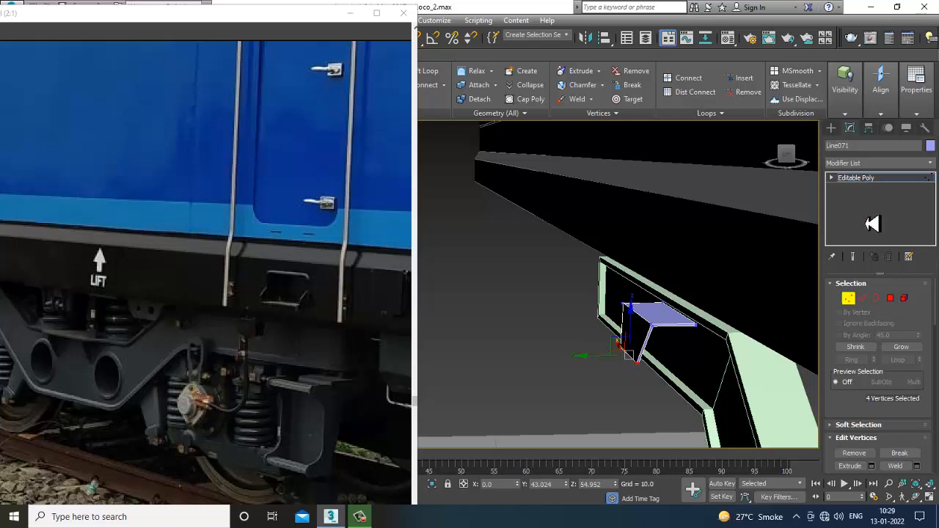
pyautogui.click(868, 177)
# Move the bracket against the body's underside beyond the coil springs, to about X -80.9, Y 32, Z 60.2.
pyautogui.keyDown('alt'); pyautogui.moveTo(665, 336); pyautogui.dragTo(634, 339, button='middle'); pyautogui.keyUp('alt')
pyautogui.moveTo(628, 336); pyautogui.dragTo(700, 323)
pyautogui.scroll(-3, 697, 323)
pyautogui.keyDown('alt'); pyautogui.moveTo(723, 330); pyautogui.dragTo(682, 272, button='middle'); pyautogui.keyUp('alt')
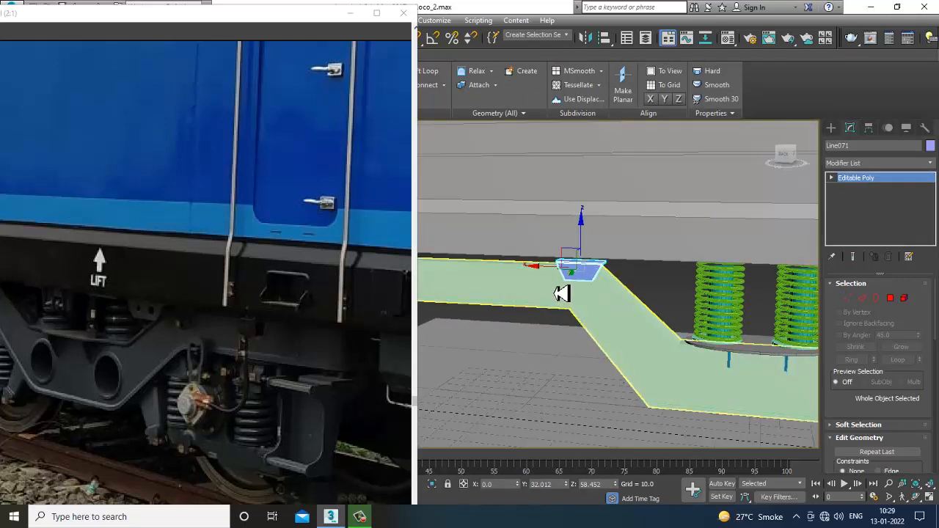
pyautogui.moveTo(556, 272); pyautogui.dragTo(738, 272)
pyautogui.moveTo(738, 272); pyautogui.dragTo(541, 284, button='middle')
pyautogui.moveTo(541, 283); pyautogui.dragTo(624, 285)
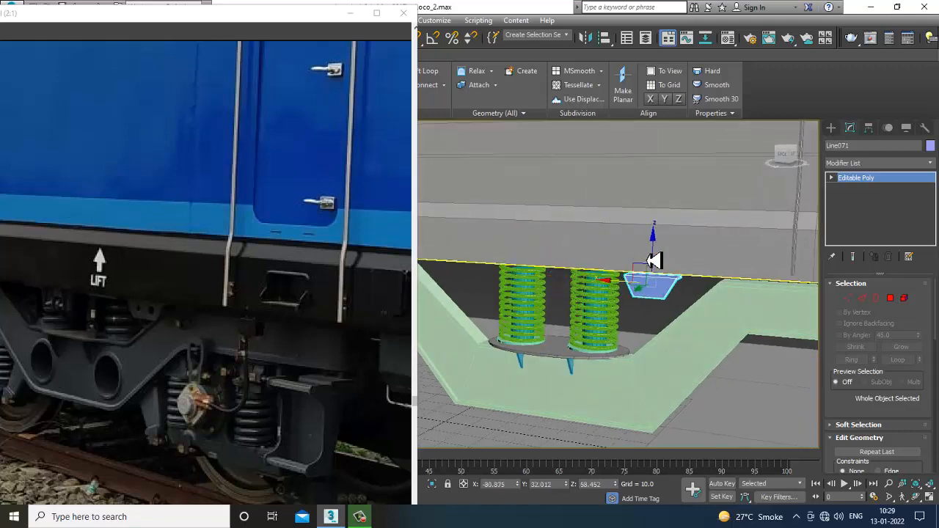
pyautogui.keyDown('alt'); pyautogui.moveTo(659, 257); pyautogui.dragTo(631, 264, button='middle'); pyautogui.keyUp('alt')
pyautogui.scroll(6, 637, 275)
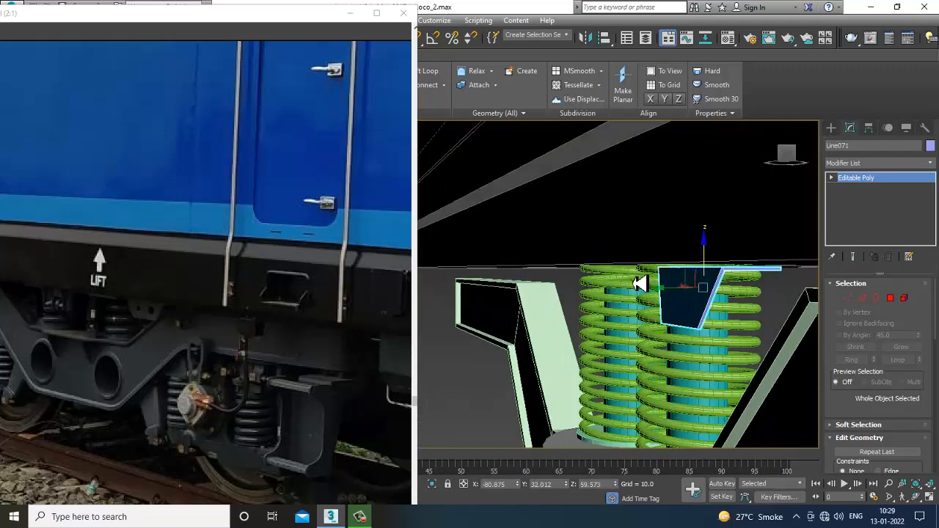
pyautogui.moveTo(710, 254); pyautogui.dragTo(706, 248)
pyautogui.keyDown('alt'); pyautogui.moveTo(710, 271); pyautogui.dragTo(771, 291, button='middle'); pyautogui.keyUp('alt')
# Move the bracket's lower vertices to about Y 35.3, Z 55.7 and shift the whole bracket to about Y 29.
pyautogui.press('1')
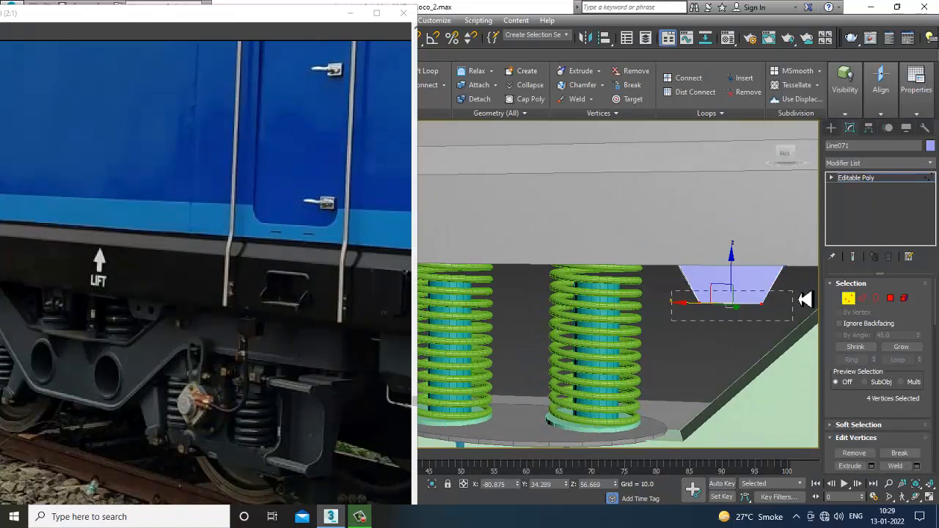
pyautogui.keyDown('alt'); pyautogui.moveTo(738, 287); pyautogui.dragTo(701, 317, button='middle'); pyautogui.keyUp('alt')
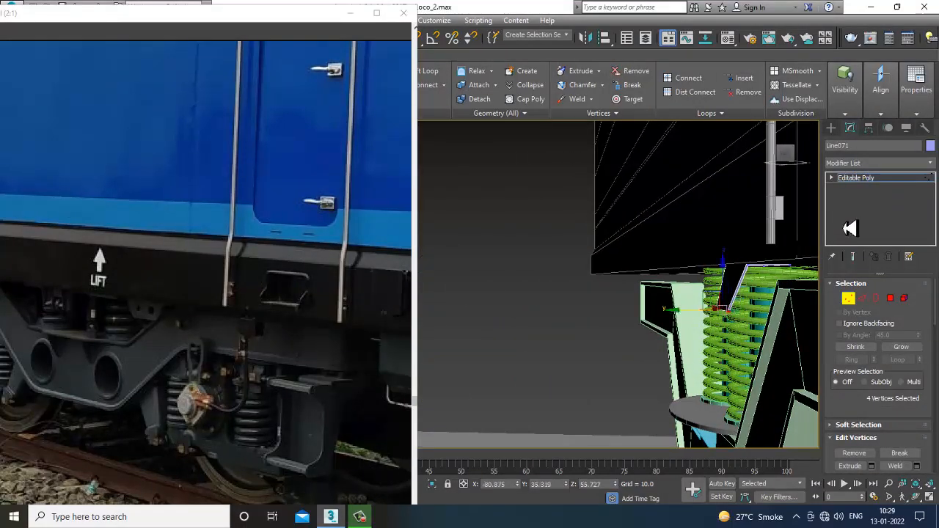
pyautogui.click(868, 185)
pyautogui.keyDown('alt'); pyautogui.moveTo(808, 268); pyautogui.dragTo(685, 274, button='middle'); pyautogui.keyUp('alt')
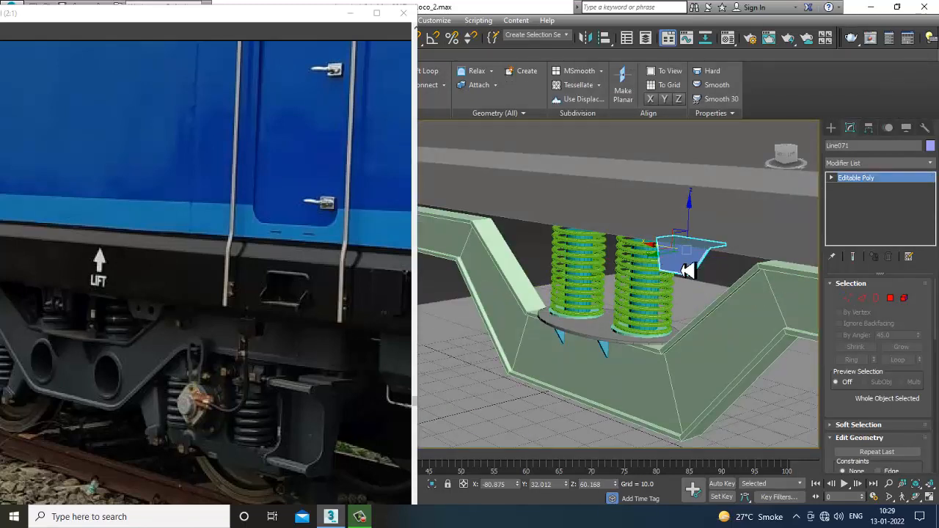
pyautogui.scroll(3, 675, 260)
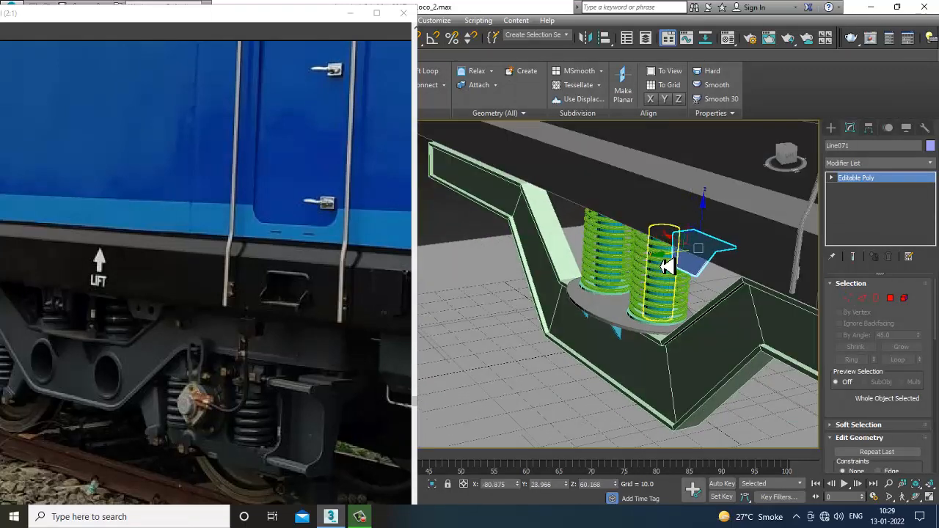
pyautogui.keyDown('alt'); pyautogui.moveTo(666, 265); pyautogui.dragTo(729, 291, button='middle'); pyautogui.keyUp('alt')
# Select every object in the scene, assign the same grey object colour to all of them, and clear the selection.
pyautogui.hotkey('ctrl', 'a')
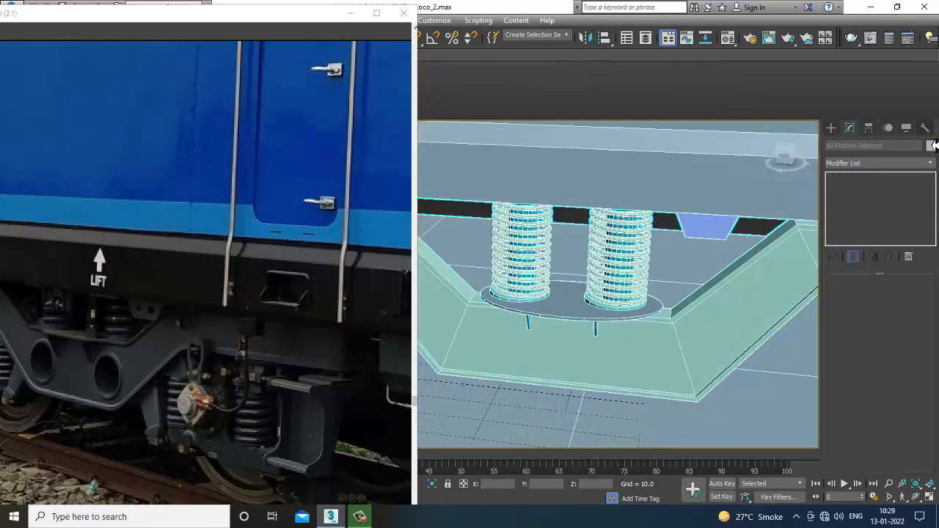
pyautogui.click(931, 146)
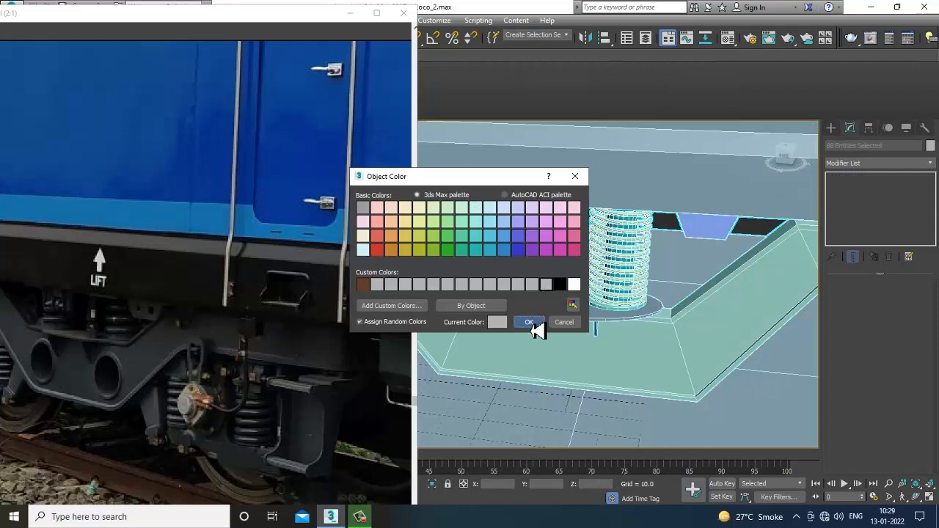
pyautogui.click(529, 322)
pyautogui.click(667, 228)
# Create a cylinder with a radius of about 6.4 on the side face of the bogie beam, below the coil springs.
pyautogui.scroll(-3, 661, 245)
pyautogui.keyDown('alt'); pyautogui.moveTo(660, 245); pyautogui.dragTo(741, 268, button='middle'); pyautogui.keyUp('alt')
pyautogui.scroll(-2, 653, 237)
pyautogui.scroll(3, 734, 271)
pyautogui.scroll(-3, 720, 278)
pyautogui.scroll(2, 723, 276)
pyautogui.scroll(5, 644, 287)
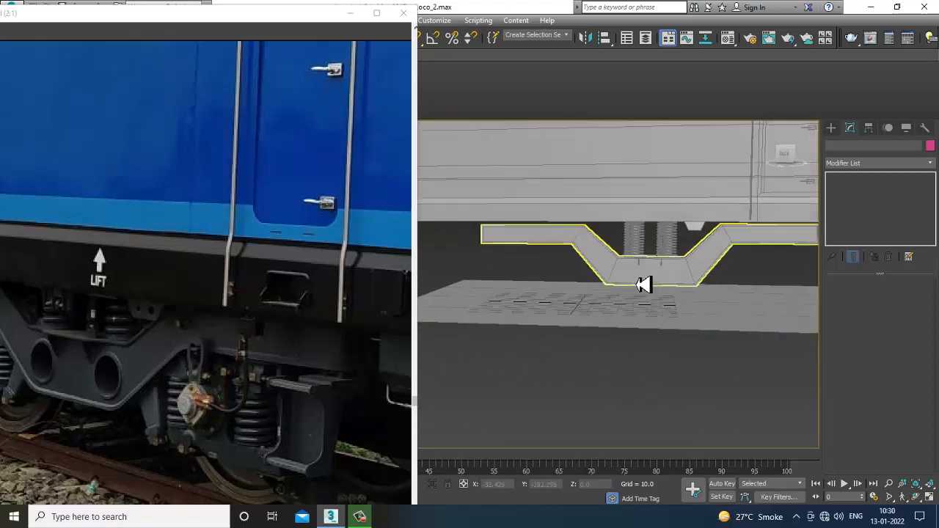
pyautogui.click(650, 294)
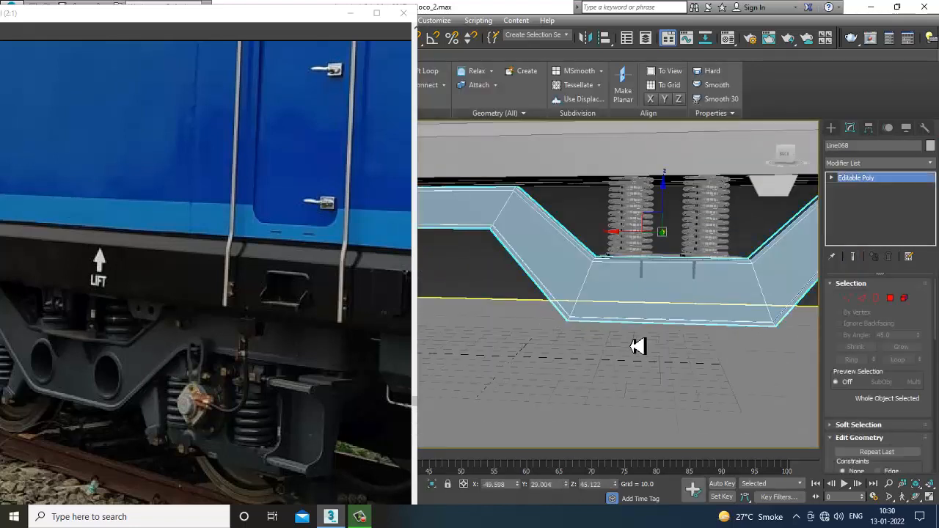
pyautogui.click(833, 128)
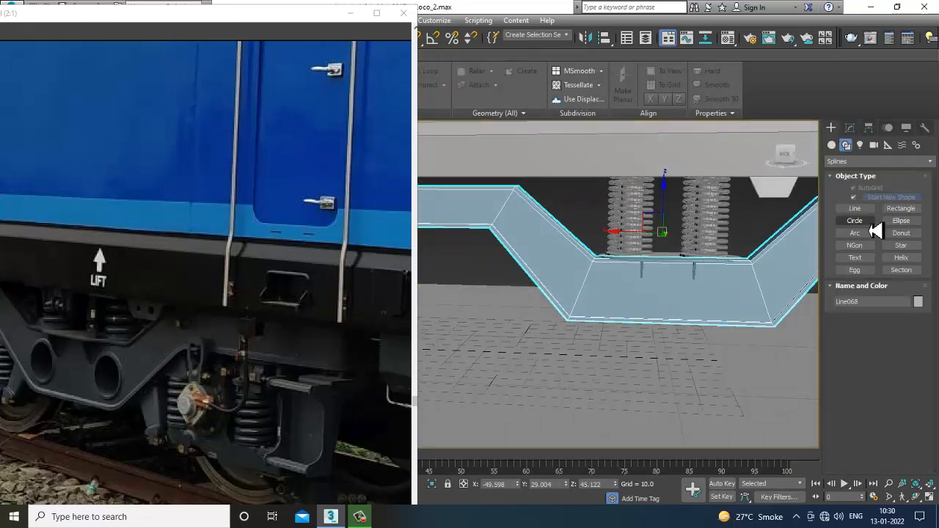
pyautogui.click(831, 144)
pyautogui.click(857, 223)
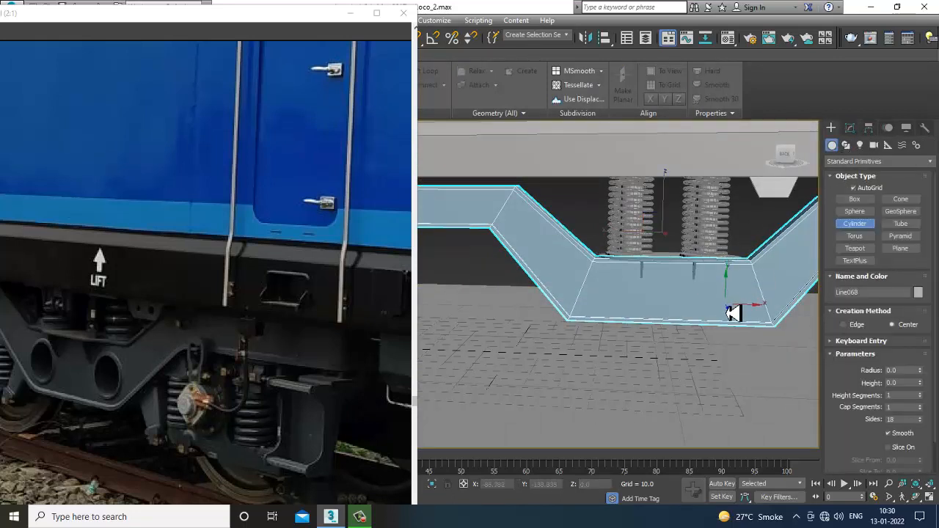
pyautogui.moveTo(724, 305); pyautogui.dragTo(736, 317)
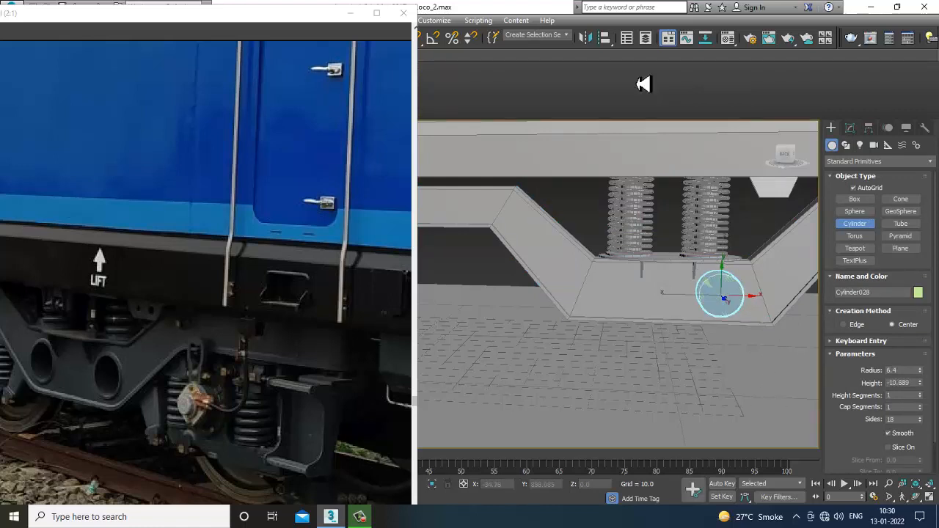
pyautogui.click(746, 402)
pyautogui.rightClick(704, 339)
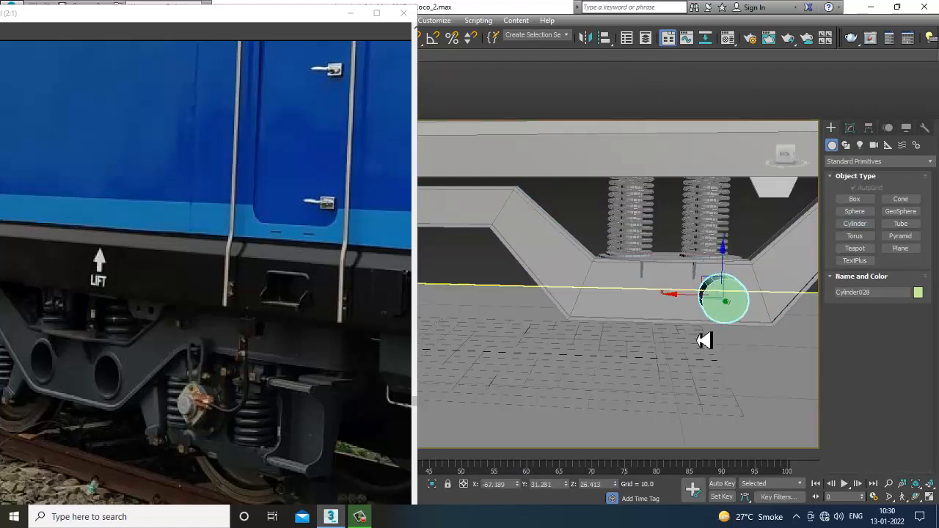
# Stretch the cylinder along its axis and move it through the bogie beam to about Y 15.3.
pyautogui.keyDown('alt'); pyautogui.moveTo(704, 339); pyautogui.dragTo(715, 321, button='middle'); pyautogui.keyUp('alt')
pyautogui.press('r')
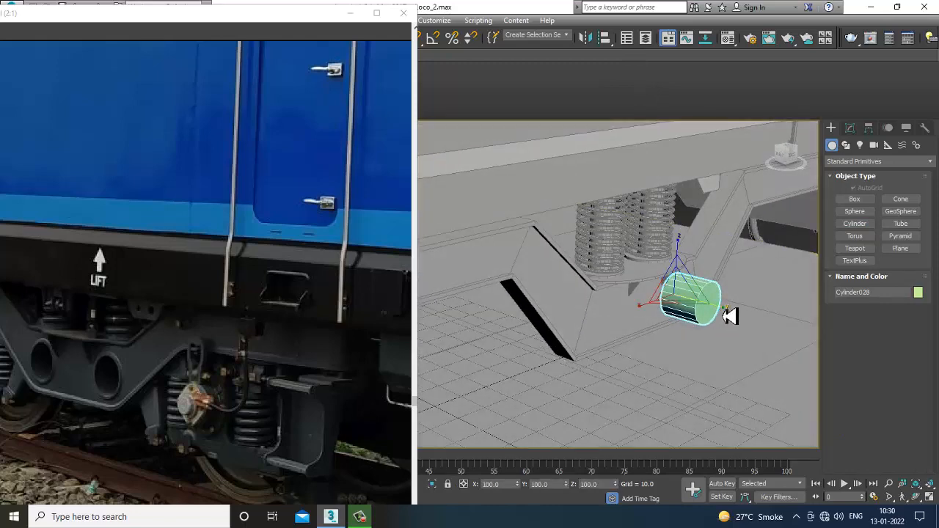
pyautogui.moveTo(730, 316); pyautogui.dragTo(672, 300)
pyautogui.press('w')
pyautogui.keyDown('alt'); pyautogui.moveTo(720, 306); pyautogui.dragTo(671, 286, button='middle'); pyautogui.keyUp('alt')
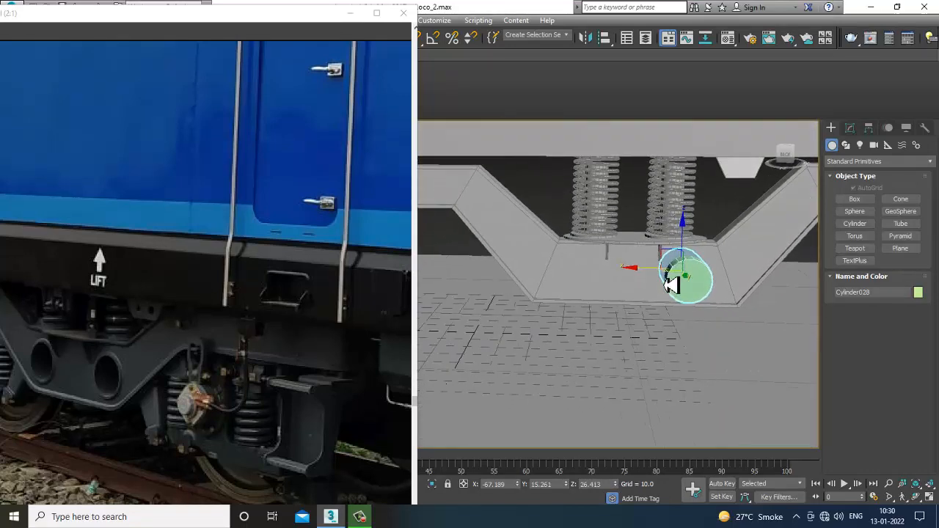
# Move the cylinder to about X -70, Z 27.2 on the bogie beam and place a copy at about X -34.4.
pyautogui.moveTo(650, 272); pyautogui.dragTo(668, 272)
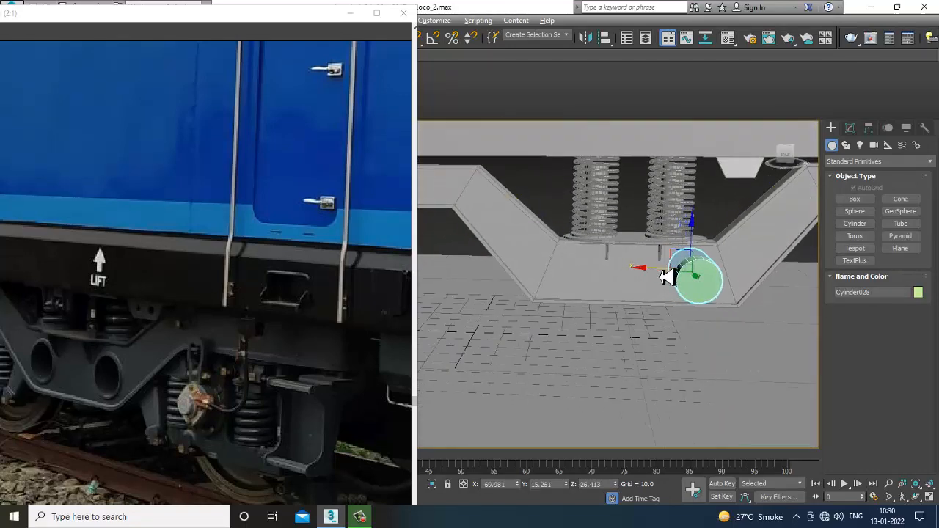
pyautogui.moveTo(668, 272)
pyautogui.keyDown('alt'); pyautogui.mouseDown(button='middle')
pyautogui.moveTo(660, 269)
pyautogui.moveTo(673, 264)
pyautogui.mouseUp(button='middle'); pyautogui.keyUp('alt')
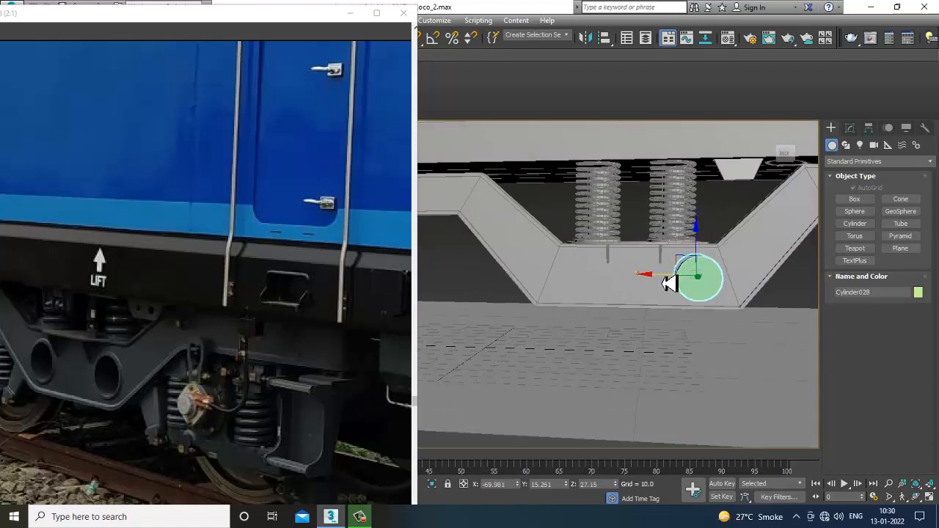
pyautogui.keyDown('shift'); pyautogui.moveTo(670, 284); pyautogui.dragTo(560, 290); pyautogui.keyUp('shift')
pyautogui.click(471, 308)
pyautogui.keyDown('alt'); pyautogui.moveTo(661, 304); pyautogui.dragTo(656, 308, button='middle'); pyautogui.keyUp('alt')
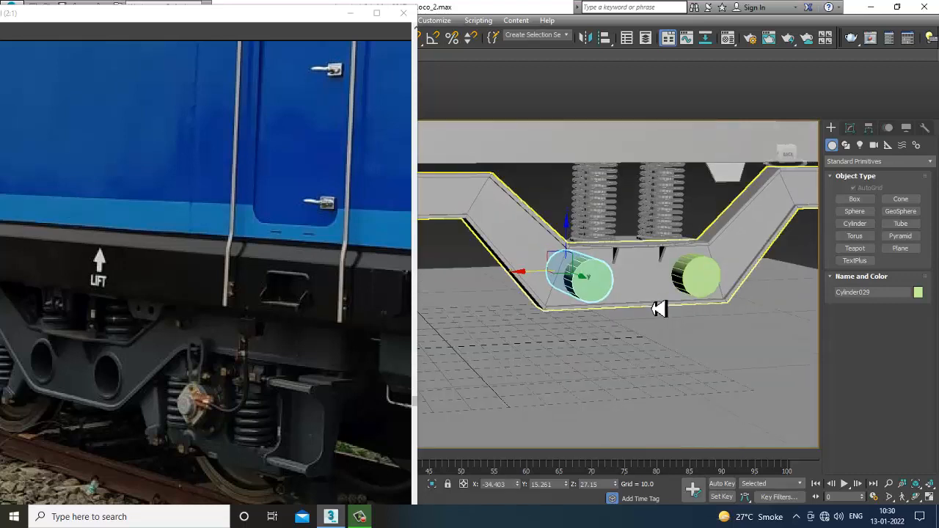
# Subtract both cylinders from the bogie beam with ProBoolean to cut two round through-holes.
pyautogui.click(625, 304)
pyautogui.click(840, 162)
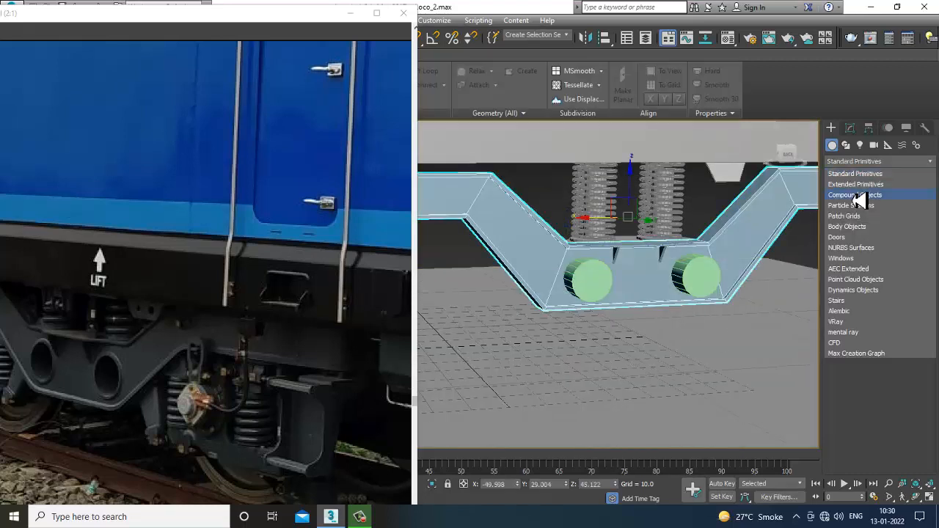
pyautogui.click(860, 200)
pyautogui.click(859, 261)
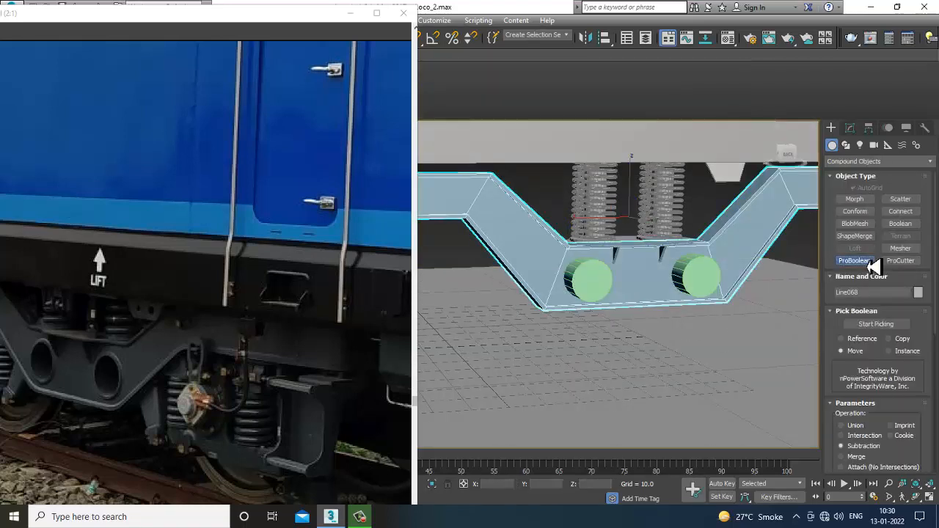
pyautogui.click(876, 325)
pyautogui.click(706, 274)
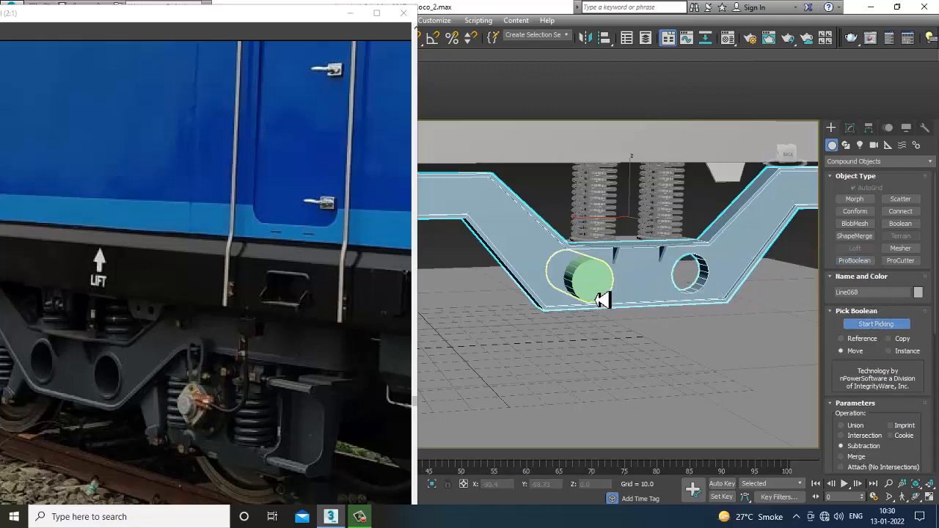
pyautogui.click(601, 301)
pyautogui.rightClick(608, 300)
# Convert the perforated bogie beam to Editable Poly and clear the selection.
pyautogui.keyDown('alt'); pyautogui.moveTo(608, 300); pyautogui.dragTo(698, 272, button='middle'); pyautogui.keyUp('alt')
pyautogui.rightClick(707, 254)
pyautogui.moveTo(793, 378)
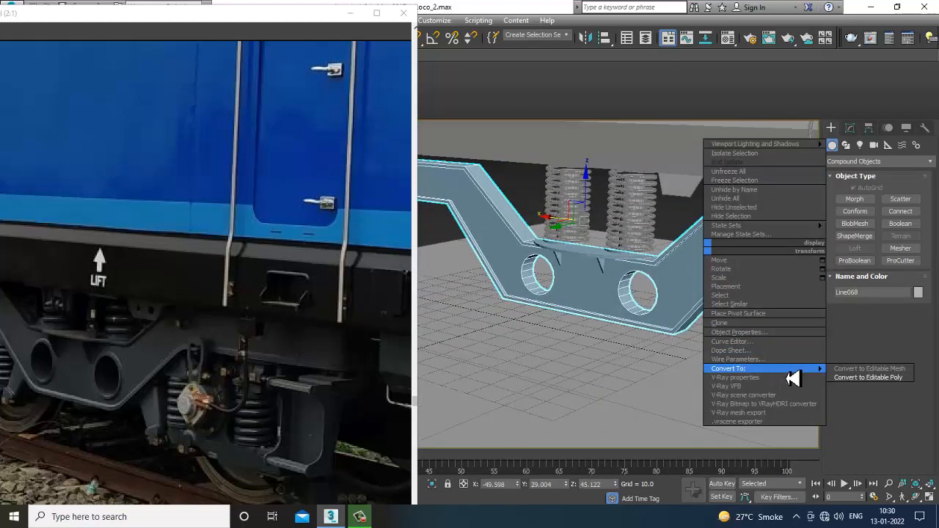
pyautogui.click(868, 377)
pyautogui.click(685, 231)
pyautogui.hotkey('alt', 'q')
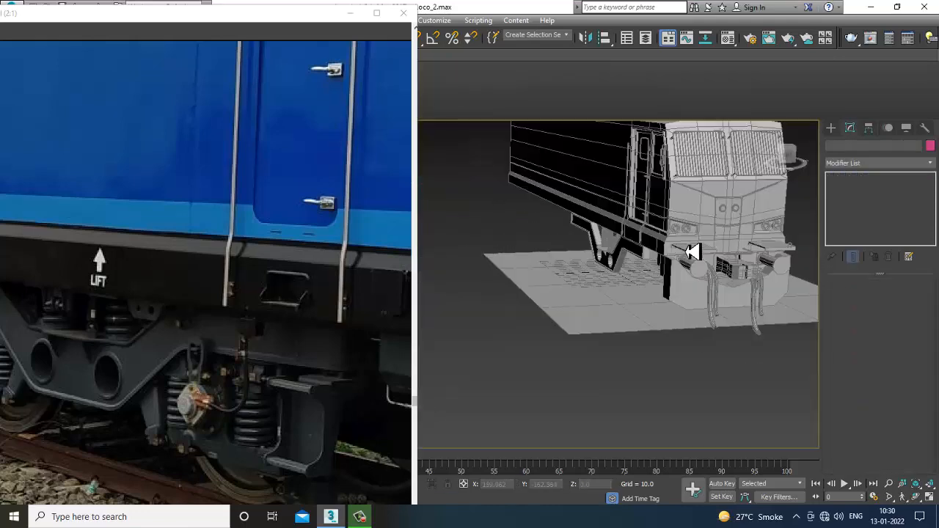
# Copy the body bracket along the underframe to the opposite side of the springs, at about X -13.6.
pyautogui.keyDown('alt'); pyautogui.moveTo(692, 252); pyautogui.dragTo(610, 347, button='middle'); pyautogui.keyUp('alt')
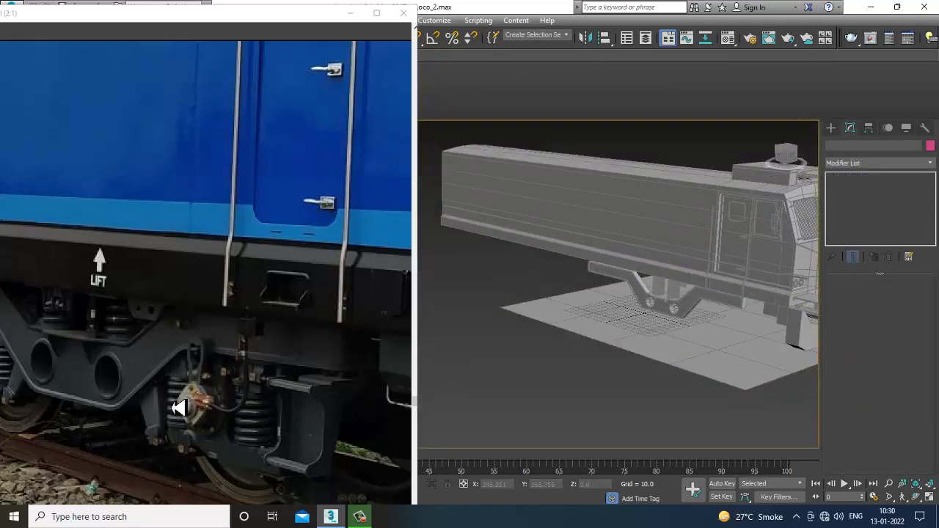
pyautogui.moveTo(178, 408); pyautogui.dragTo(257, 320)
pyautogui.moveTo(121, 311); pyautogui.dragTo(157, 328)
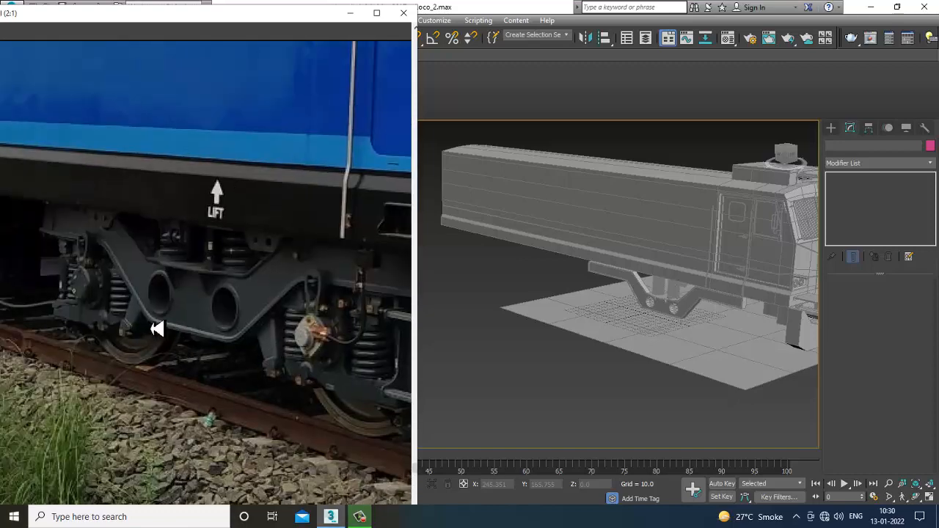
pyautogui.scroll(10, 555, 279)
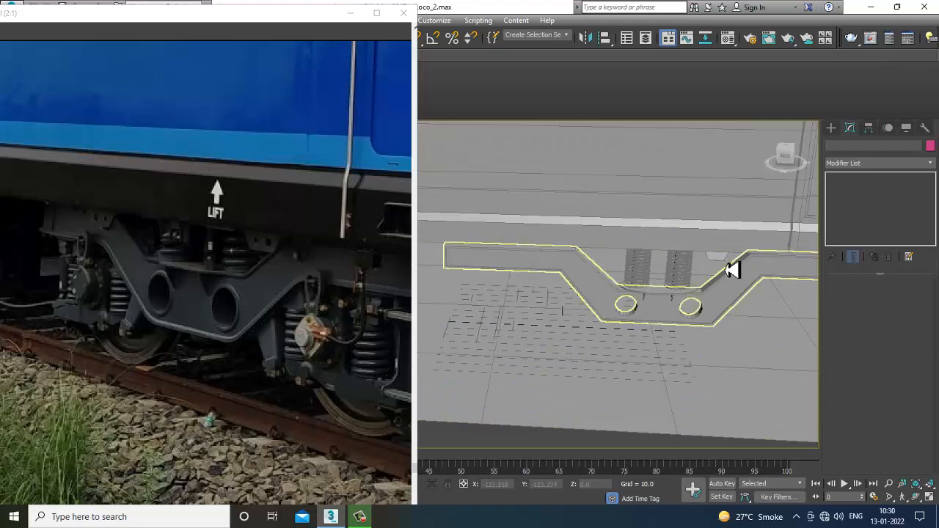
pyautogui.click(734, 265)
pyautogui.scroll(3, 722, 282)
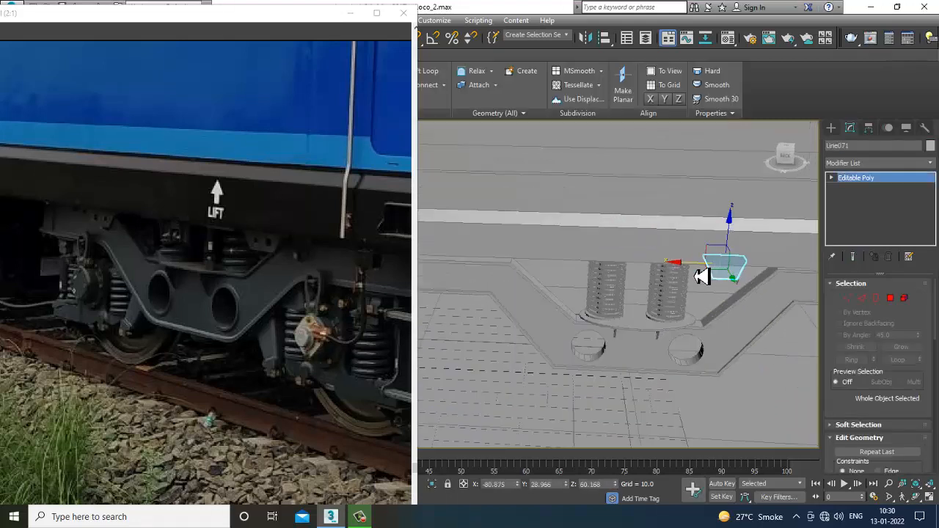
pyautogui.moveTo(555, 269)
pyautogui.mouseDown()
pyautogui.moveTo(488, 277)
pyautogui.moveTo(506, 272)
pyautogui.mouseUp()
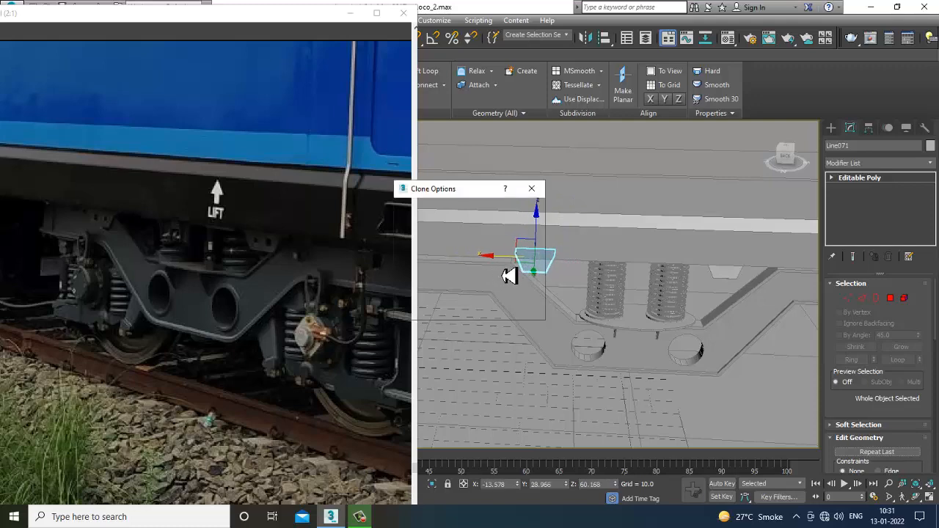
pyautogui.click(470, 308)
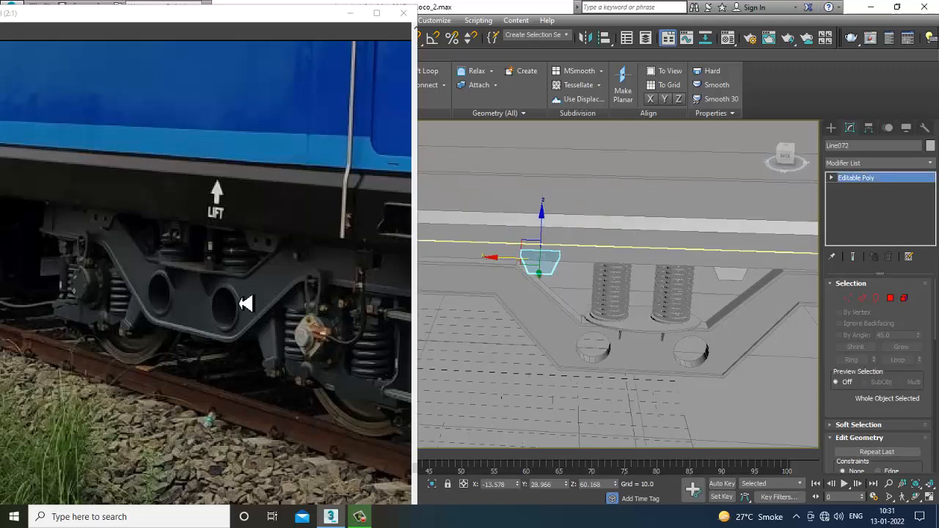
# Create a cylinder with a radius of about 2.7 and height of about 3.4 on the spring plate, between the two springs.
pyautogui.scroll(5, 764, 343)
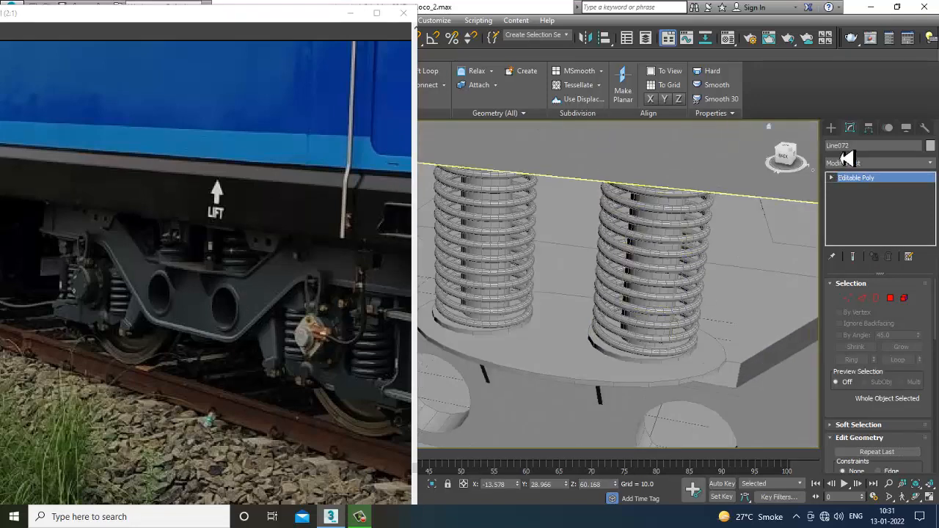
pyautogui.click(832, 127)
pyautogui.click(852, 161)
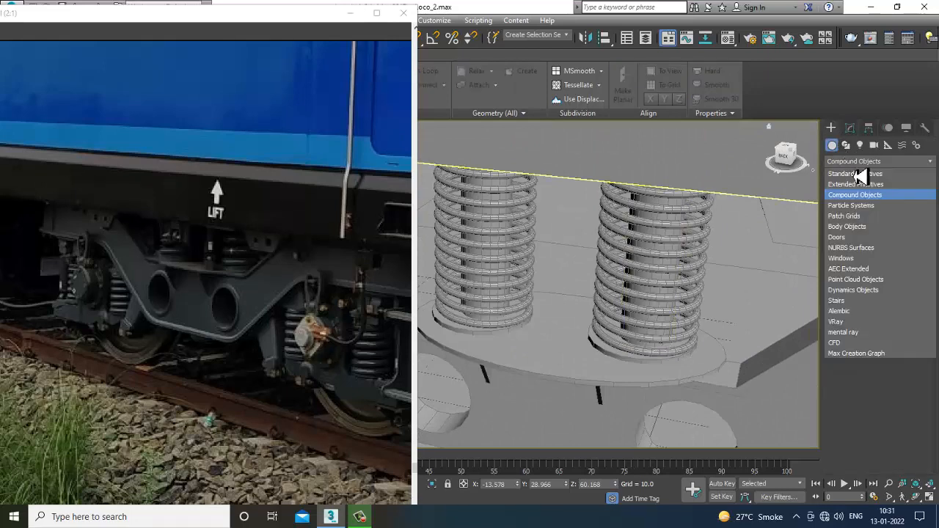
pyautogui.click(858, 169)
pyautogui.click(855, 199)
pyautogui.scroll(4, 631, 374)
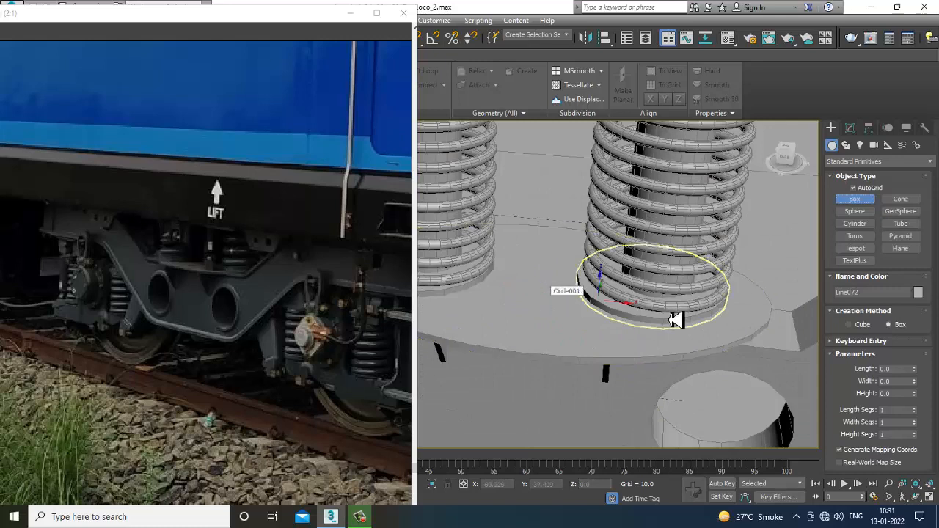
pyautogui.click(850, 128)
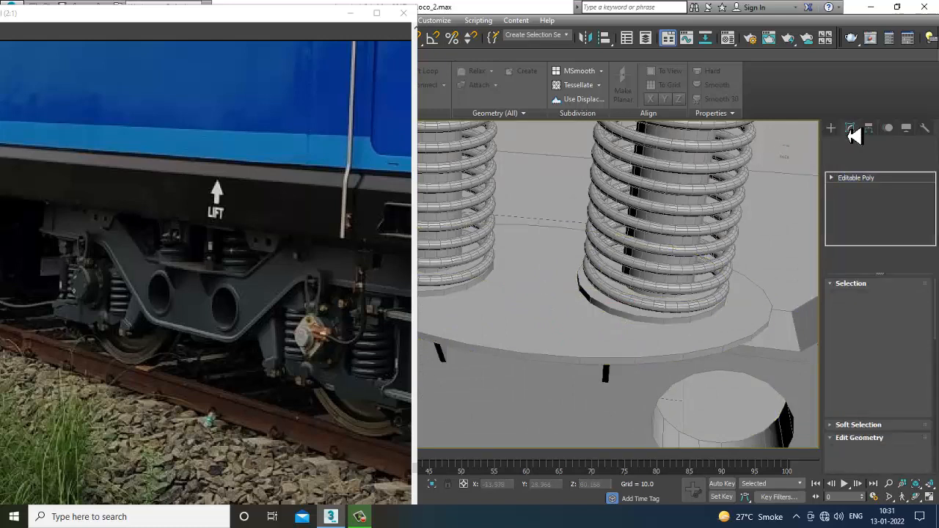
pyautogui.click(832, 128)
pyautogui.click(858, 224)
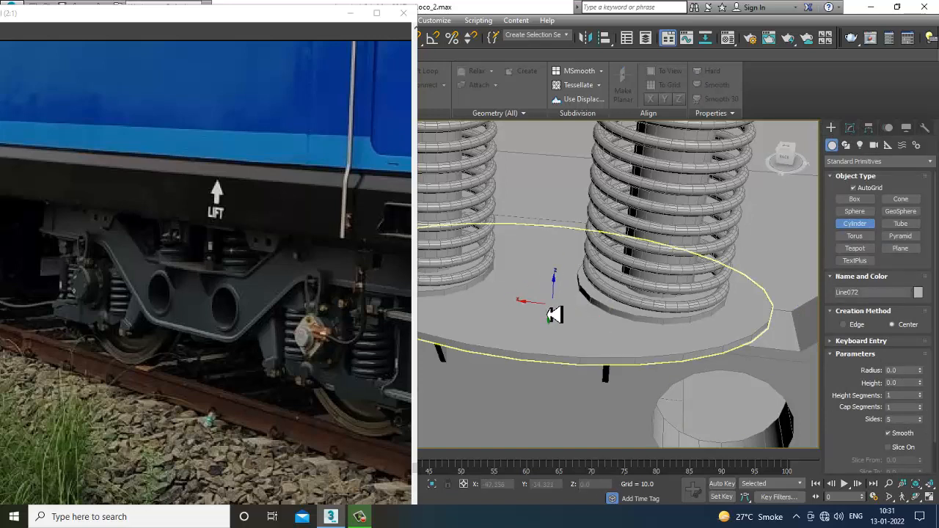
pyautogui.moveTo(539, 304); pyautogui.dragTo(560, 320)
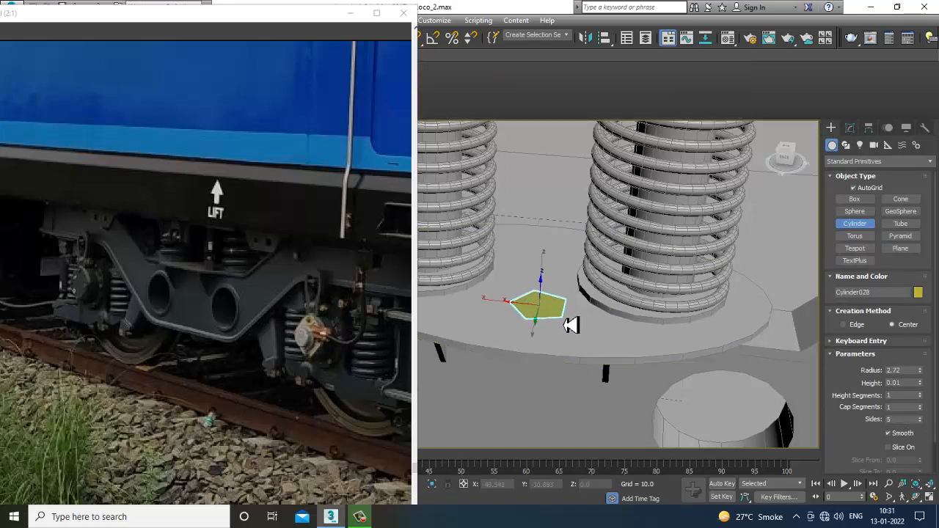
pyautogui.click(563, 289)
pyautogui.rightClick(564, 292)
# Give the small cylinder 6 sides and a radius of about 3.1, and shift it to about Y 27.9.
pyautogui.scroll(-4, 562, 299)
pyautogui.keyDown('alt'); pyautogui.moveTo(562, 300); pyautogui.dragTo(629, 315, button='middle'); pyautogui.keyUp('alt')
pyautogui.scroll(4, 614, 274)
pyautogui.scroll(-5, 616, 279)
pyautogui.scroll(3, 601, 304)
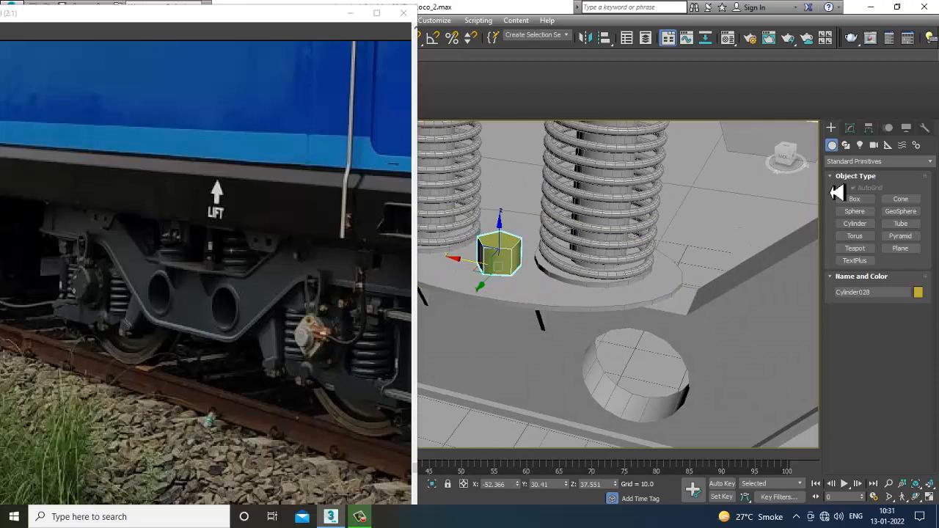
pyautogui.click(849, 128)
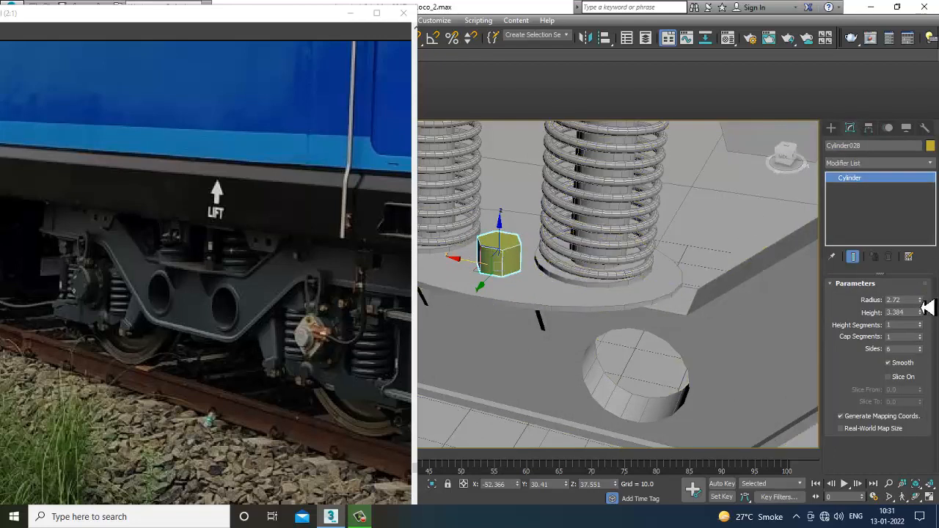
pyautogui.moveTo(921, 300); pyautogui.dragTo(921, 290)
pyautogui.keyDown('alt'); pyautogui.moveTo(719, 307); pyautogui.dragTo(623, 321, button='middle'); pyautogui.keyUp('alt')
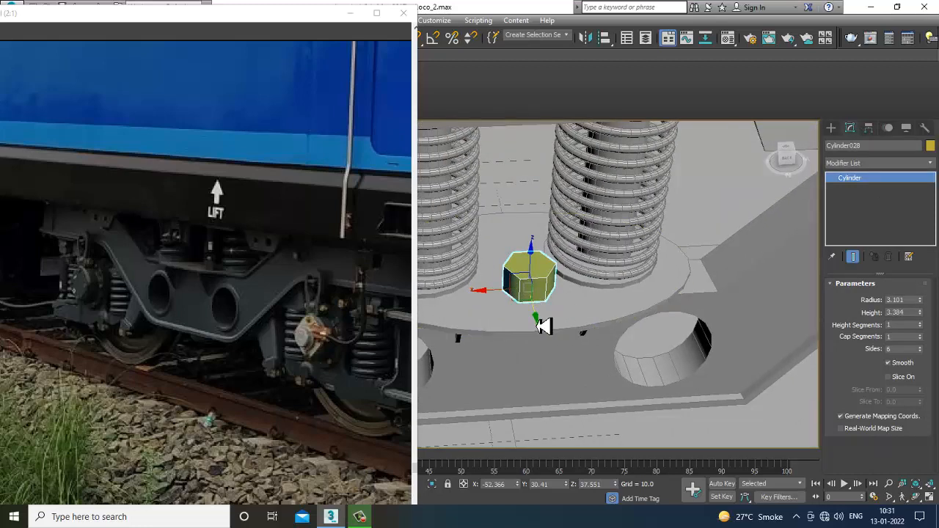
pyautogui.moveTo(537, 321); pyautogui.dragTo(529, 312)
# Convert the hexagonal cylinder to Editable Poly and inset its top face by about 0.455.
pyautogui.rightClick(531, 256)
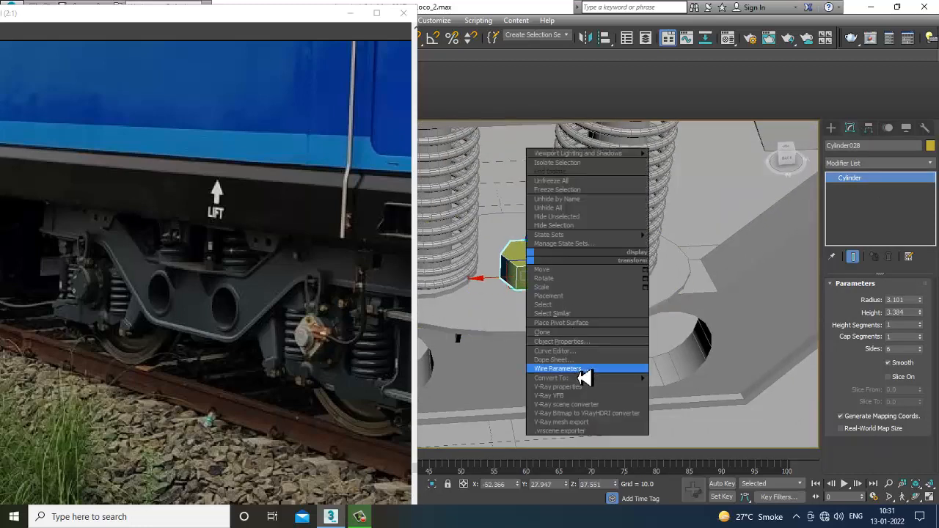
pyautogui.moveTo(580, 378)
pyautogui.click(708, 391)
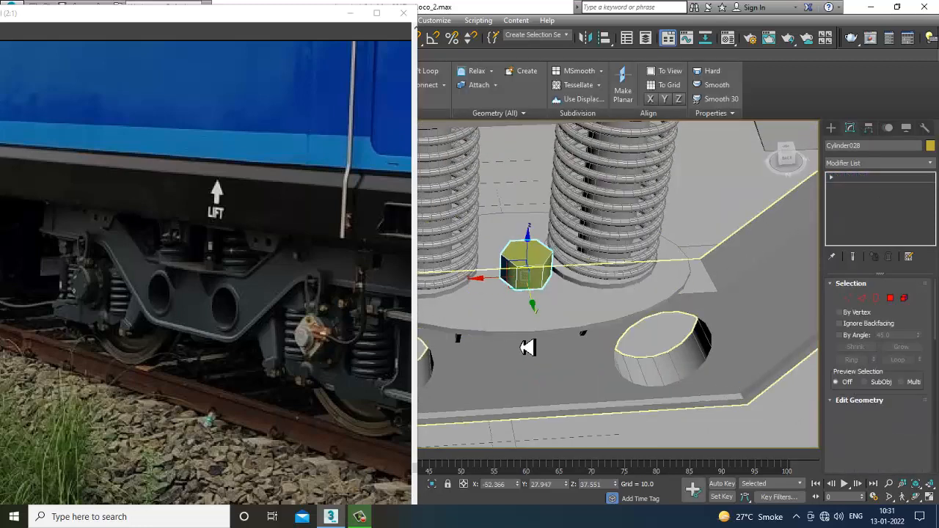
pyautogui.press('4')
pyautogui.click(534, 268)
pyautogui.moveTo(860, 422); pyautogui.dragTo(849, 351)
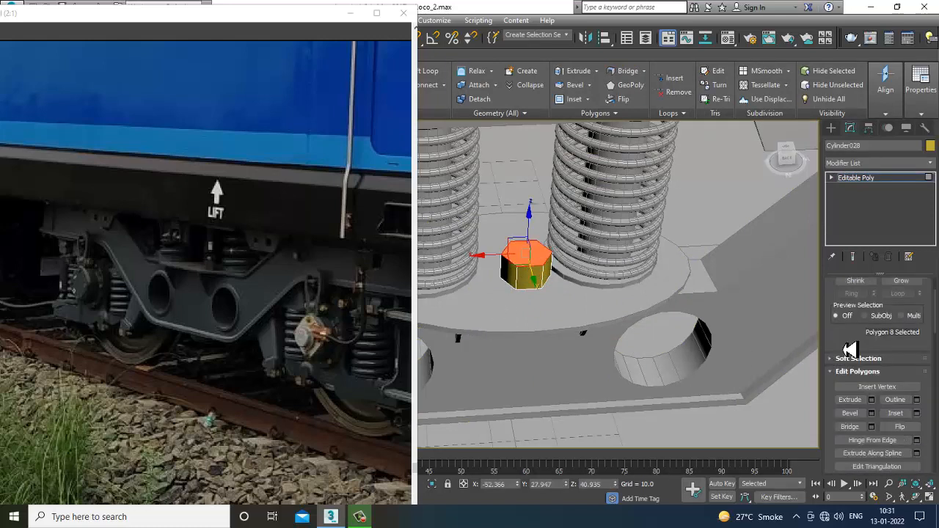
pyautogui.click(917, 413)
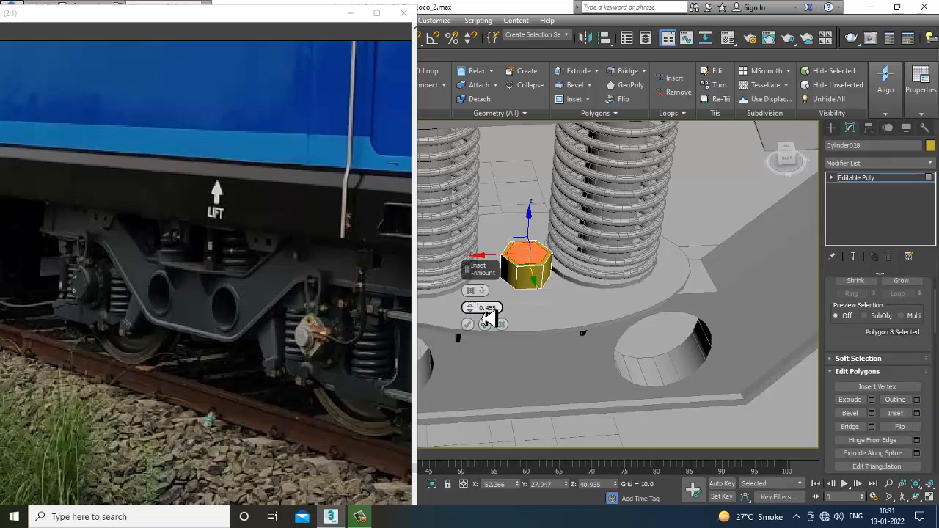
pyautogui.click(469, 325)
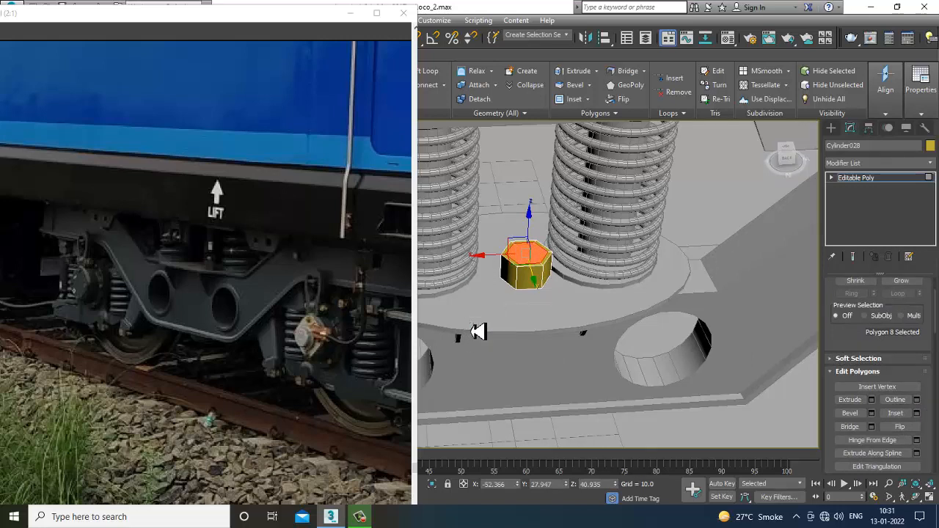
# Extrude the inset top face upward to about Z 63.7 as a rod reaching the body, and return to object level.
pyautogui.click(872, 400)
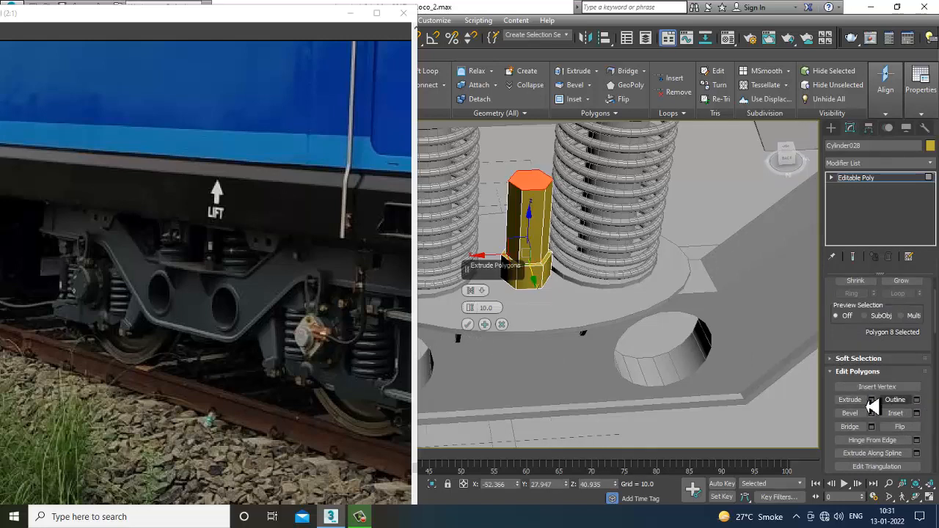
pyautogui.moveTo(475, 309); pyautogui.dragTo(473, 263)
pyautogui.click(468, 325)
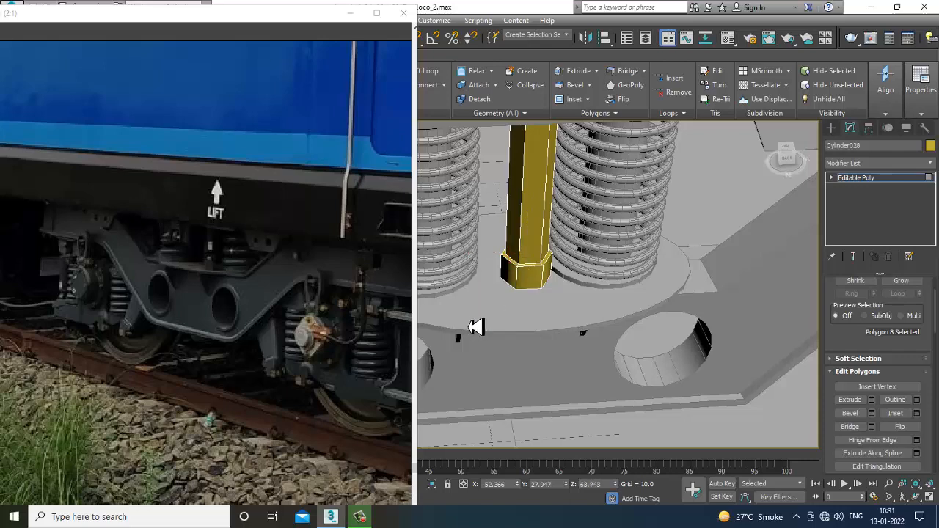
pyautogui.keyDown('alt'); pyautogui.moveTo(478, 325); pyautogui.dragTo(597, 271, button='middle'); pyautogui.keyUp('alt')
pyautogui.scroll(-5, 537, 218)
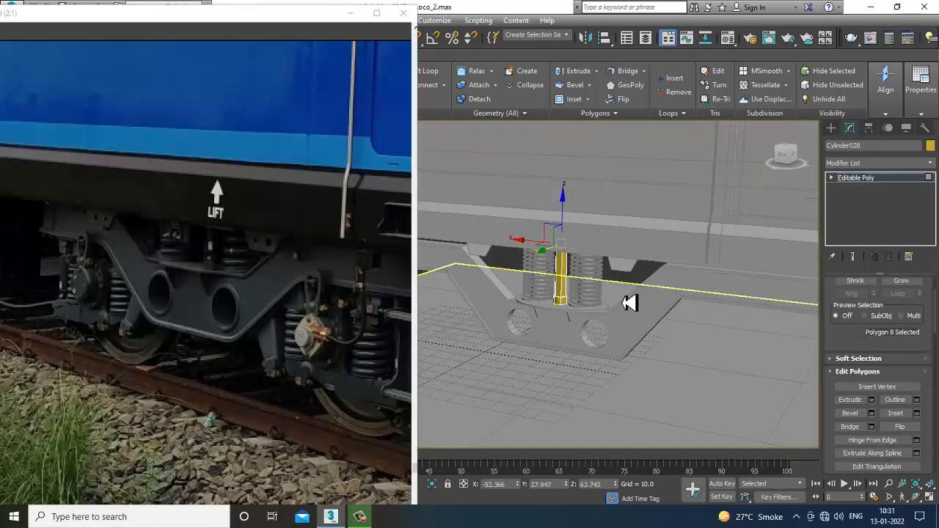
pyautogui.click(858, 179)
pyautogui.keyDown('alt'); pyautogui.moveTo(685, 284); pyautogui.dragTo(673, 318, button='middle'); pyautogui.keyUp('alt')
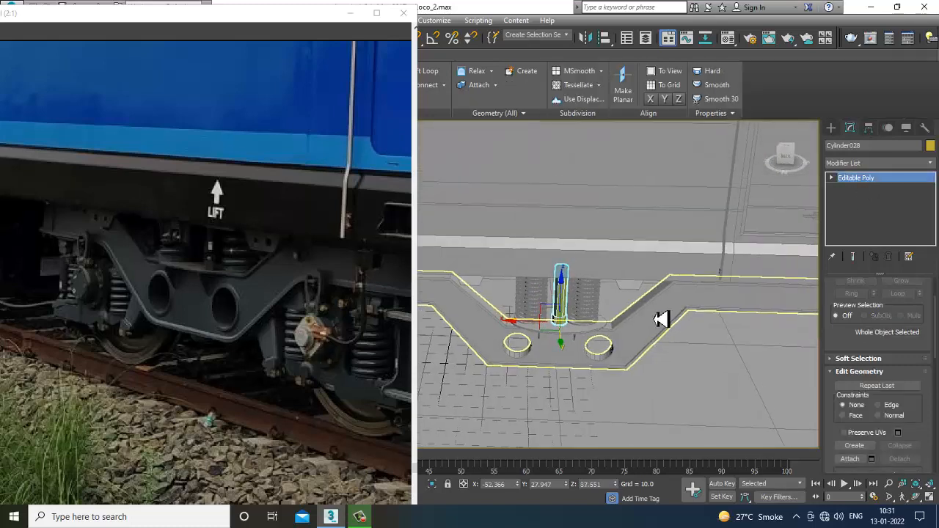
# Examine the axle-box area beside the beam in the reference photo and compare it with the model's underframe toward the cab end.
pyautogui.click(259, 330)
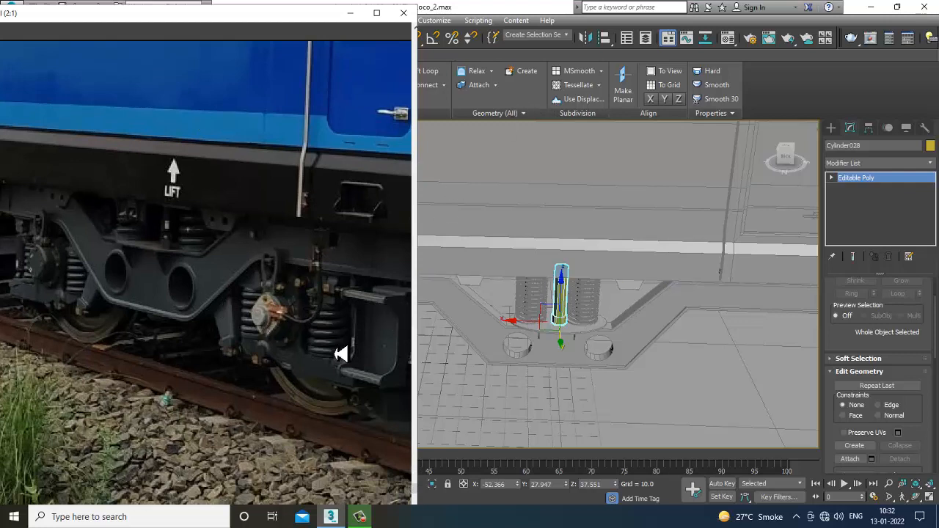
pyautogui.moveTo(375, 380); pyautogui.dragTo(296, 345)
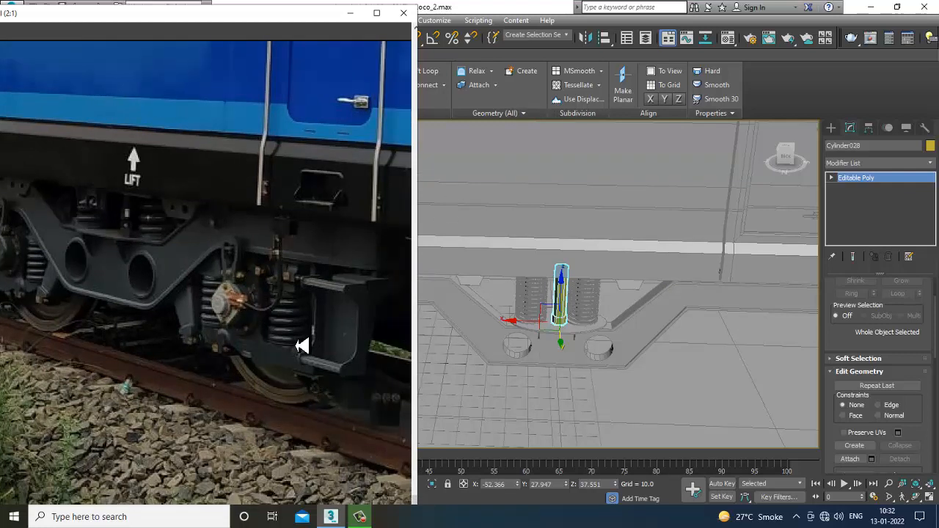
pyautogui.moveTo(706, 335); pyautogui.dragTo(597, 307, button='middle')
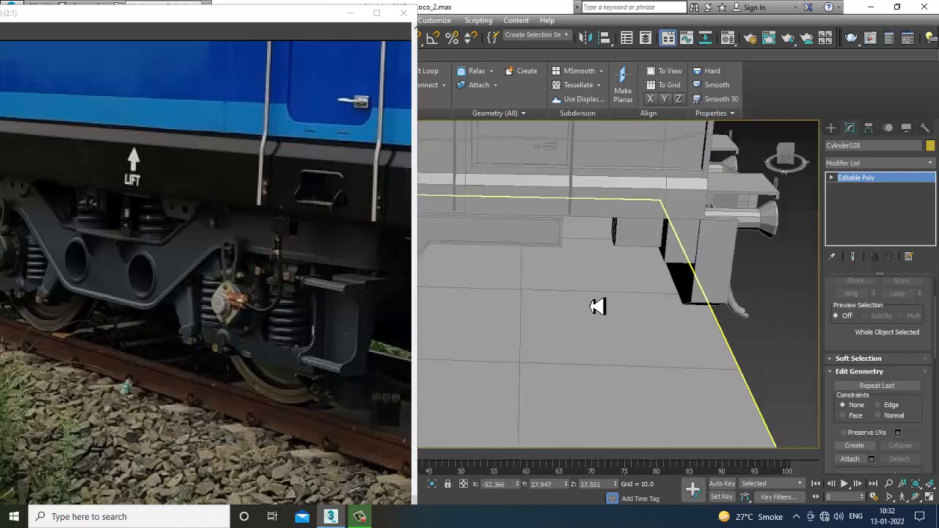
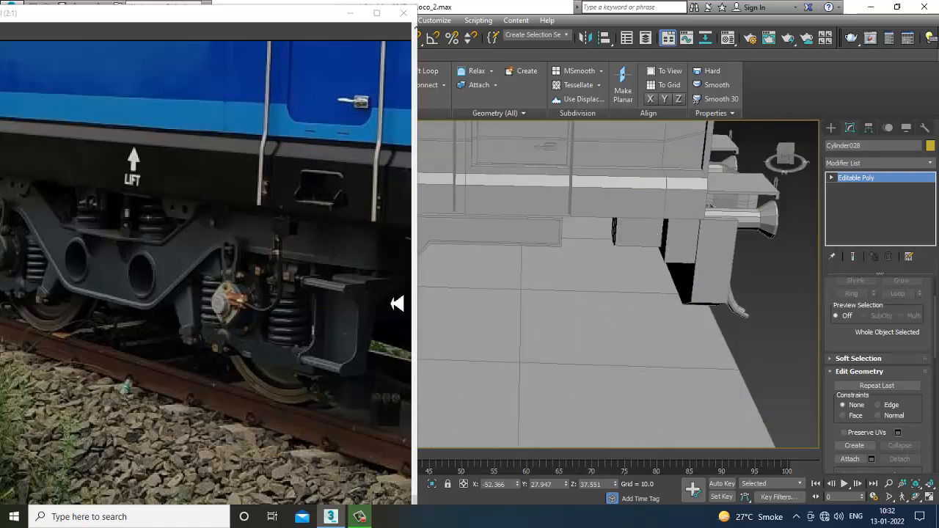
pyautogui.scroll(-3, 684, 272)
pyautogui.keyDown('alt'); pyautogui.moveTo(683, 273); pyautogui.dragTo(709, 281, button='middle'); pyautogui.keyUp('alt')
pyautogui.scroll(-1, 693, 273)
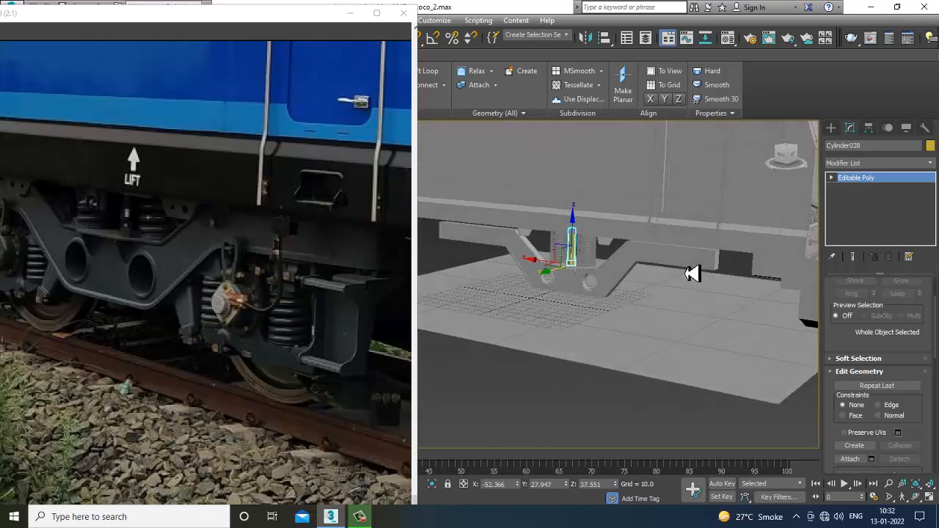
pyautogui.scroll(-5, 627, 287)
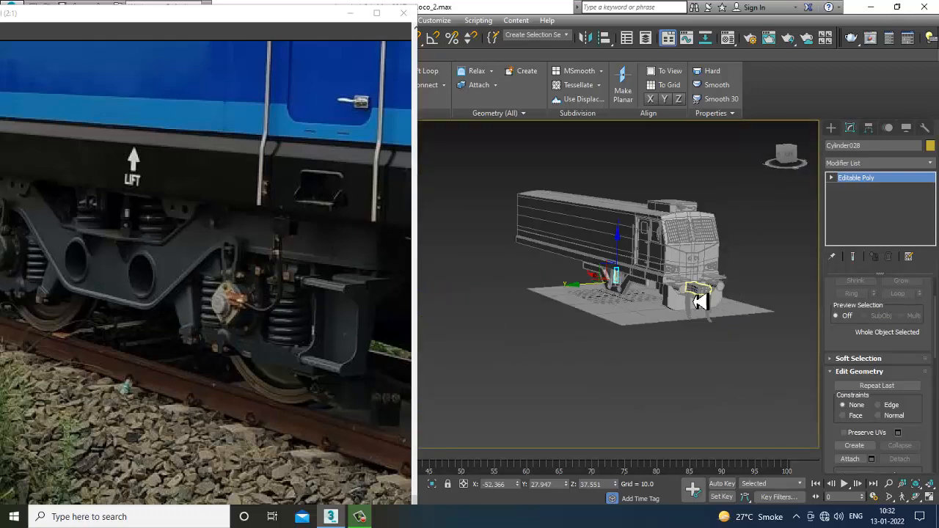
pyautogui.scroll(8, 699, 301)
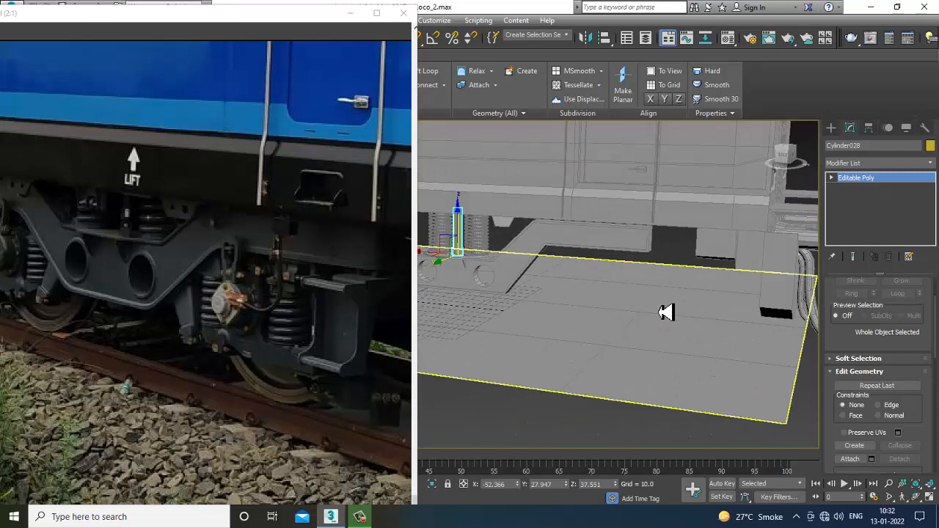
pyautogui.moveTo(242, 287); pyautogui.dragTo(193, 269)
pyautogui.keyDown('alt'); pyautogui.moveTo(764, 274); pyautogui.dragTo(659, 283, button='middle'); pyautogui.keyUp('alt')
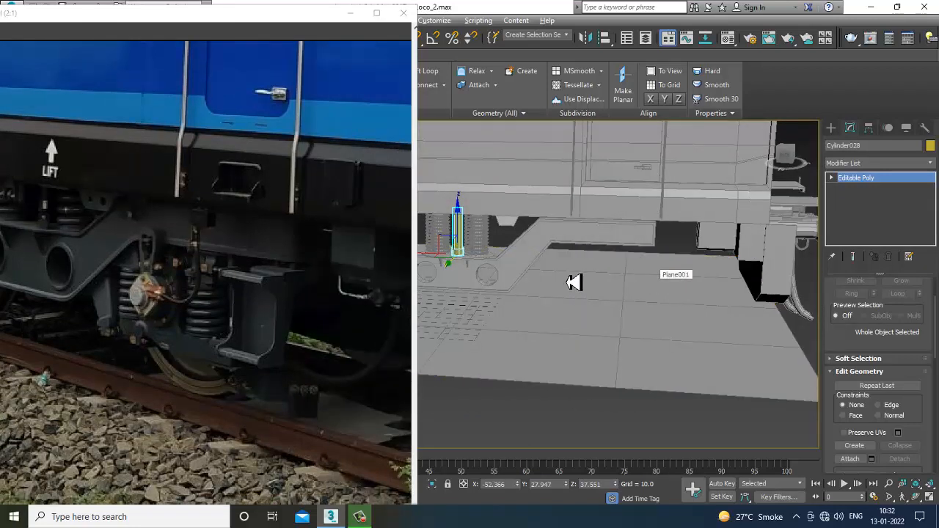
pyautogui.keyDown('alt'); pyautogui.moveTo(570, 279); pyautogui.dragTo(656, 276, button='middle'); pyautogui.keyUp('alt')
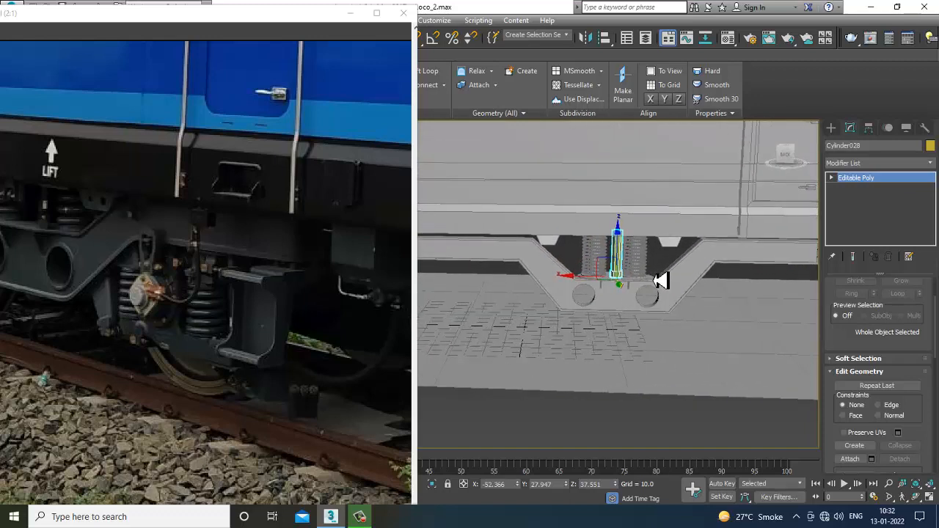
pyautogui.click(549, 278)
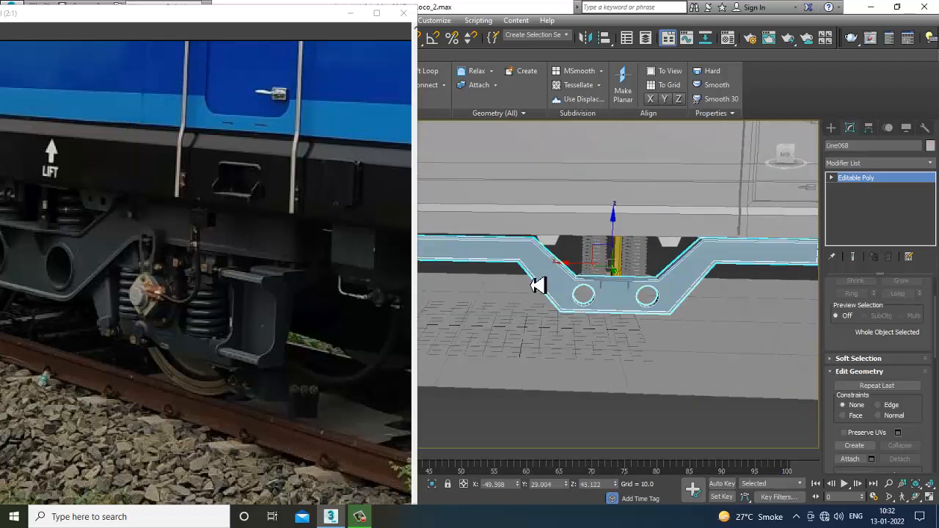
pyautogui.scroll(-4, 595, 288)
pyautogui.scroll(3, 640, 294)
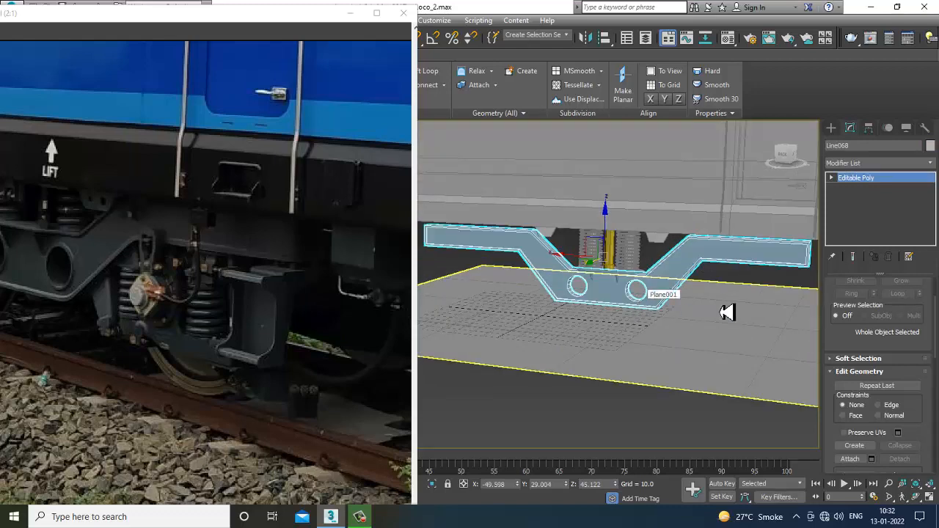
pyautogui.keyDown('alt'); pyautogui.moveTo(727, 312); pyautogui.dragTo(811, 180, button='middle'); pyautogui.keyUp('alt')
# Create a box about 14.8 long, 8.6 wide and 35 high on the ground plane beside the bogie beam.
pyautogui.click(833, 130)
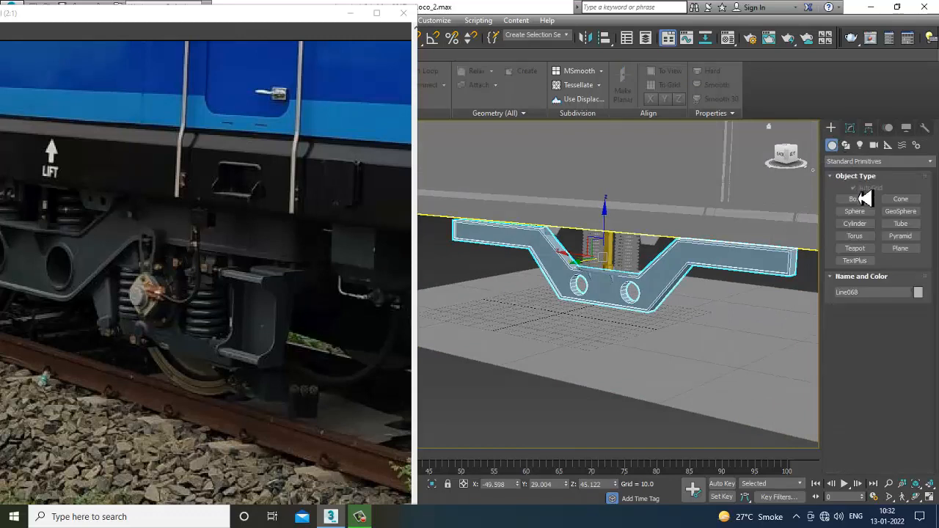
pyautogui.click(860, 200)
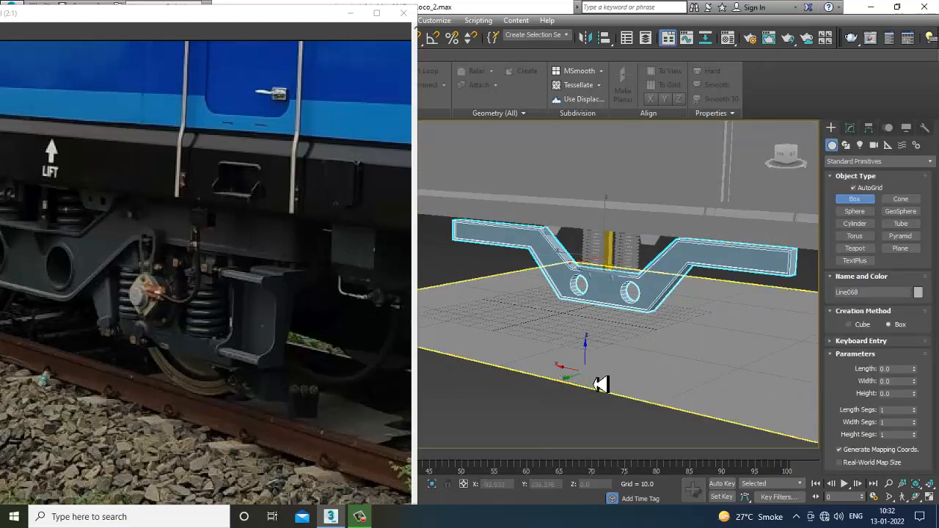
pyautogui.keyDown('alt'); pyautogui.moveTo(598, 388); pyautogui.dragTo(675, 356, button='middle'); pyautogui.keyUp('alt')
pyautogui.moveTo(669, 353); pyautogui.dragTo(690, 363)
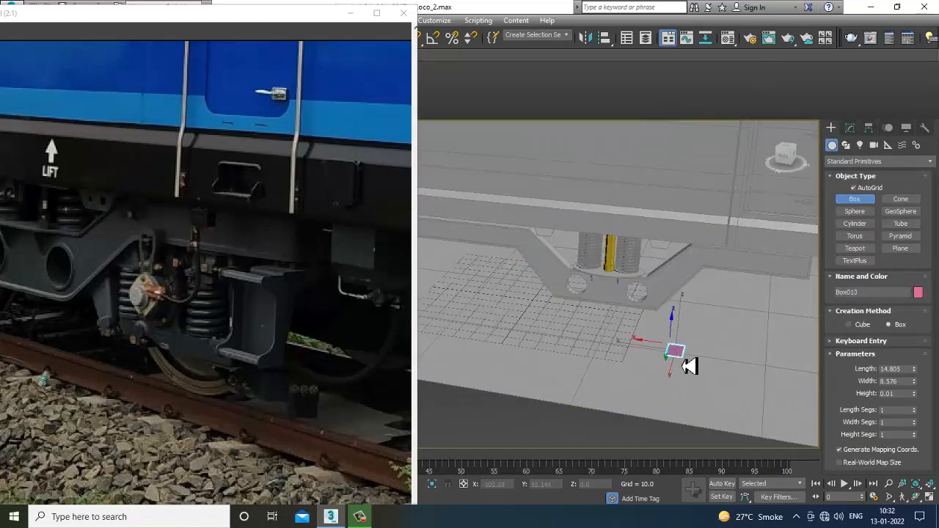
pyautogui.click(691, 305)
pyautogui.rightClick(690, 305)
# Scale the new box down to about 45% along Y to make it a thinner post.
pyautogui.keyDown('alt'); pyautogui.moveTo(691, 305); pyautogui.dragTo(667, 374, button='middle'); pyautogui.keyUp('alt')
pyautogui.press('r')
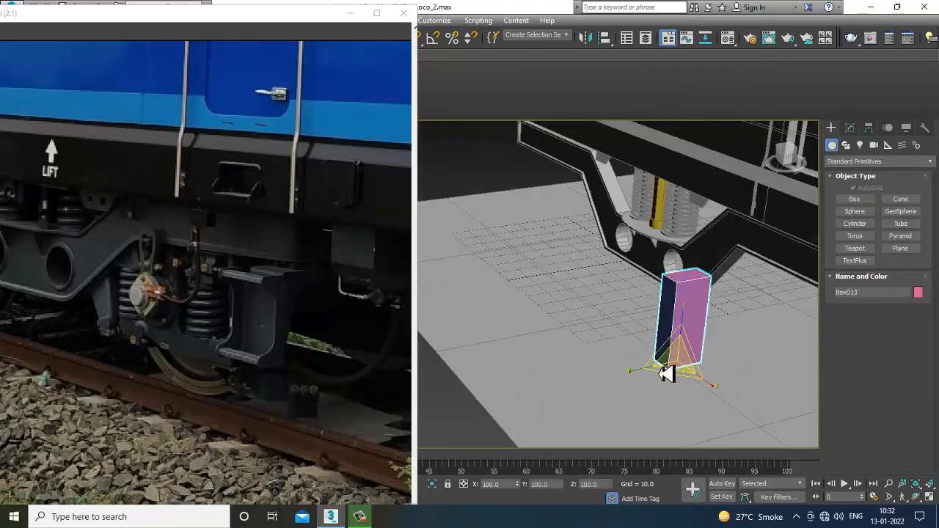
pyautogui.moveTo(667, 375)
pyautogui.mouseDown()
pyautogui.moveTo(636, 379)
pyautogui.moveTo(682, 373)
pyautogui.mouseUp()
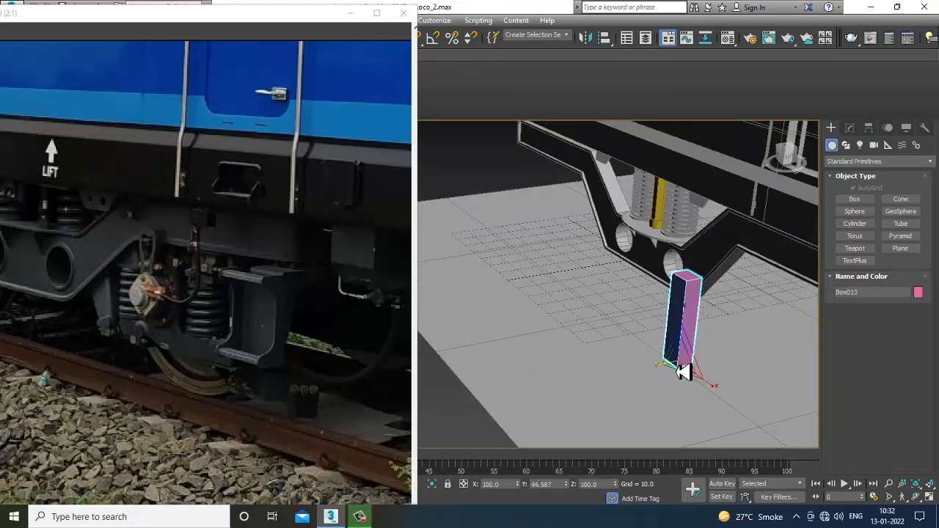
# Convert the thin box to Editable Poly and scale its bottom vertices inward so it tapers toward the lower end.
pyautogui.scroll(5, 682, 373)
pyautogui.rightClick(635, 245)
pyautogui.moveTo(697, 363)
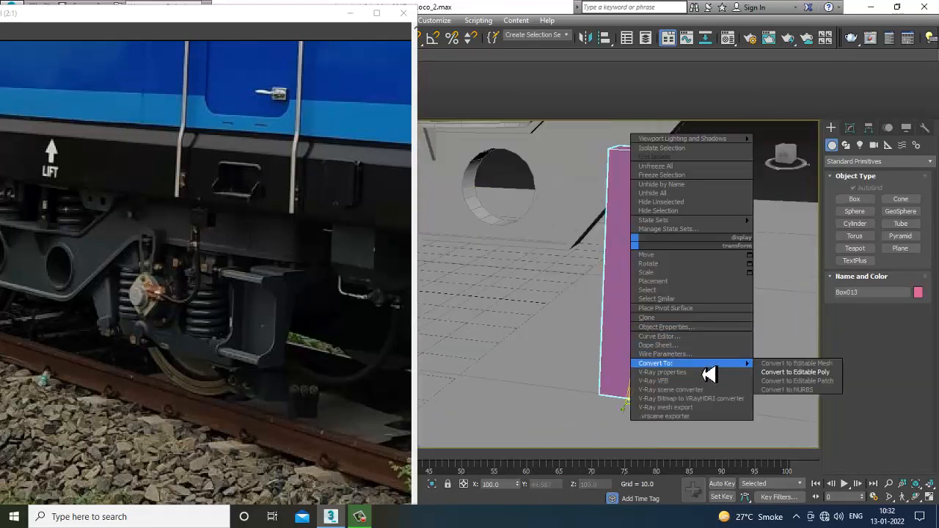
pyautogui.click(805, 373)
pyautogui.press('1')
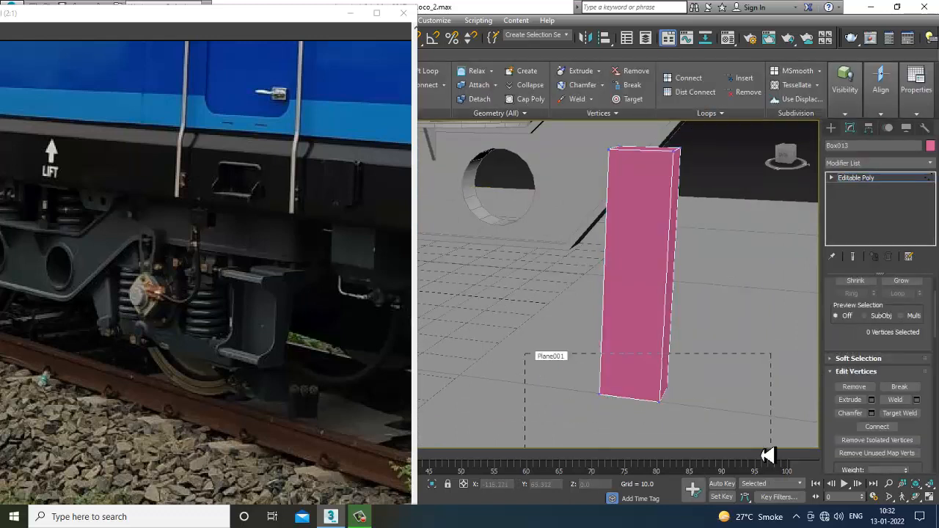
pyautogui.moveTo(769, 455); pyautogui.dragTo(767, 453)
pyautogui.moveTo(644, 400); pyautogui.dragTo(702, 464)
pyautogui.press('w')
pyautogui.click(867, 180)
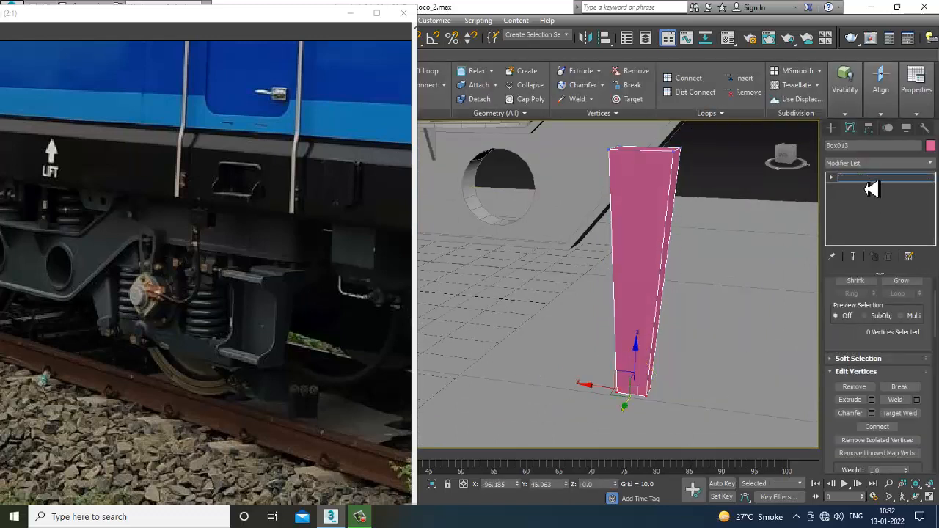
# Lower the tapered box's four top vertices by about 8.9 to shorten it, and return to object level.
pyautogui.press('1')
pyautogui.moveTo(559, 135); pyautogui.dragTo(818, 217)
pyautogui.moveTo(668, 143); pyautogui.dragTo(655, 193, button='middle')
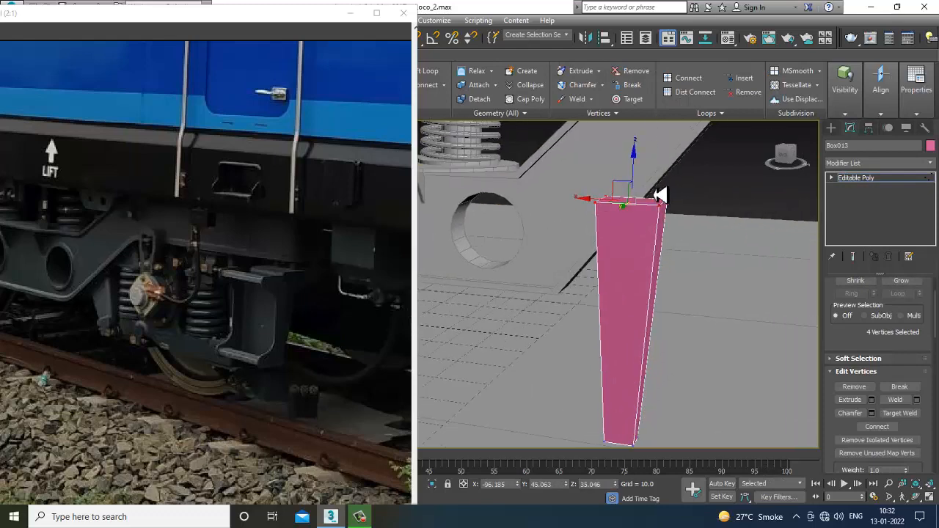
pyautogui.moveTo(641, 174); pyautogui.dragTo(654, 237)
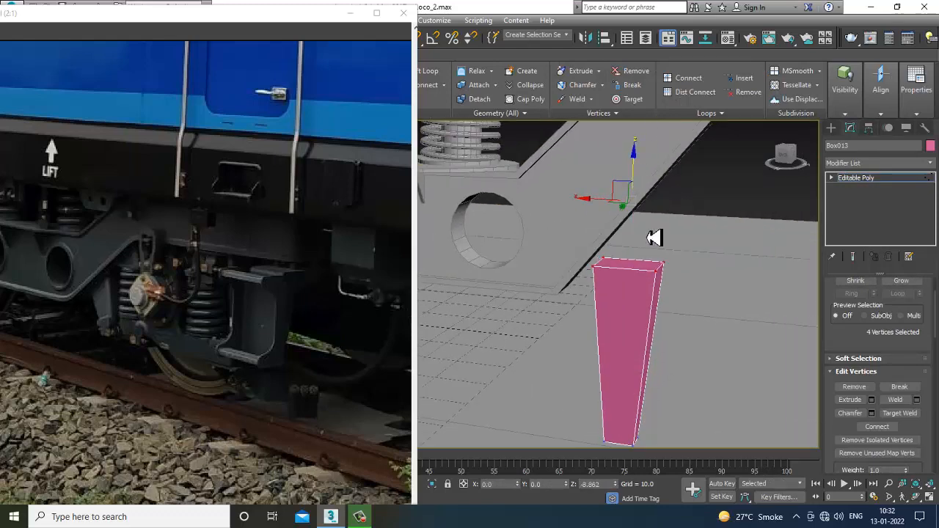
pyautogui.click(873, 182)
# Rotate the tapered box clockwise in the Front view so its wide upper end leans toward the bogie beam.
pyautogui.hotkey('alt', 'w')
pyautogui.press('e')
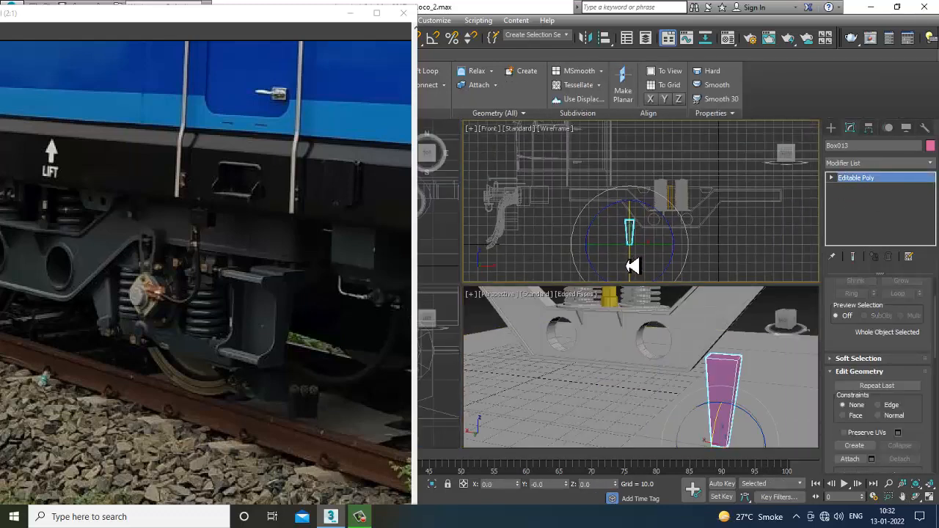
pyautogui.hotkey('alt', 'w')
pyautogui.scroll(2, 564, 317)
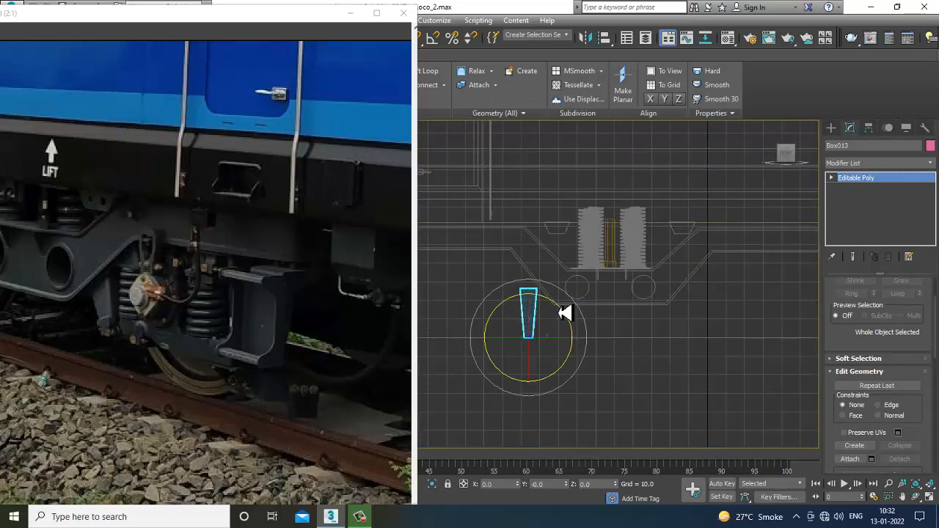
pyautogui.moveTo(564, 313); pyautogui.dragTo(593, 335)
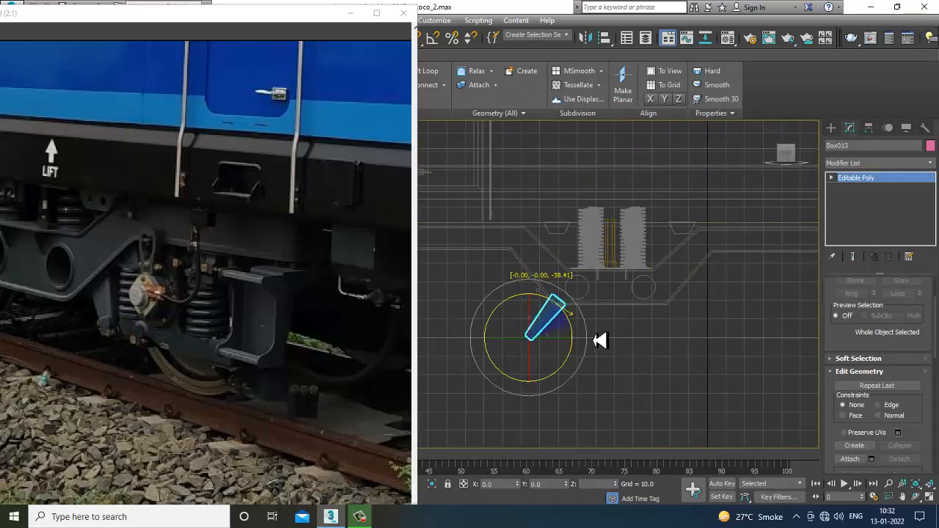
# Move the tilted box beside the beam's sloped section, to about X -107.2 and Z 17.7.
pyautogui.press('w')
pyautogui.moveTo(535, 307); pyautogui.dragTo(532, 275)
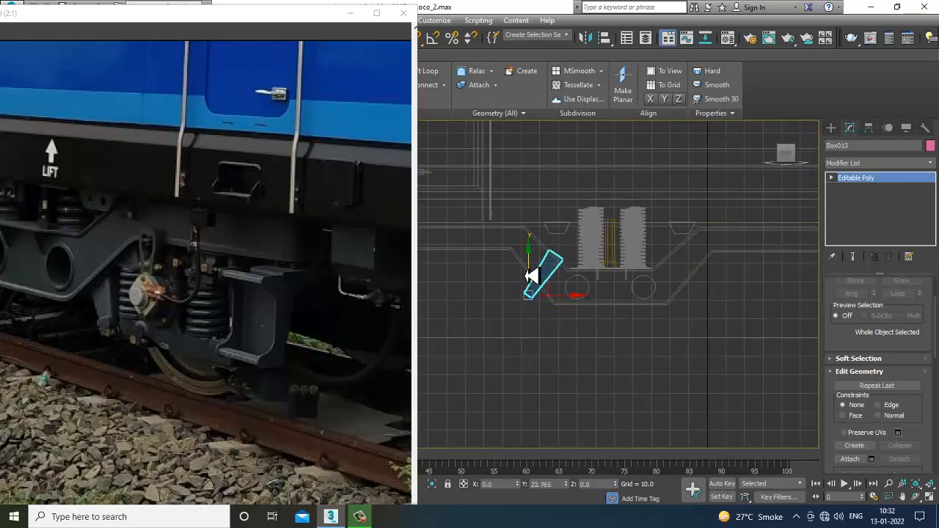
pyautogui.moveTo(572, 301); pyautogui.dragTo(554, 311)
pyautogui.moveTo(513, 277); pyautogui.dragTo(519, 288)
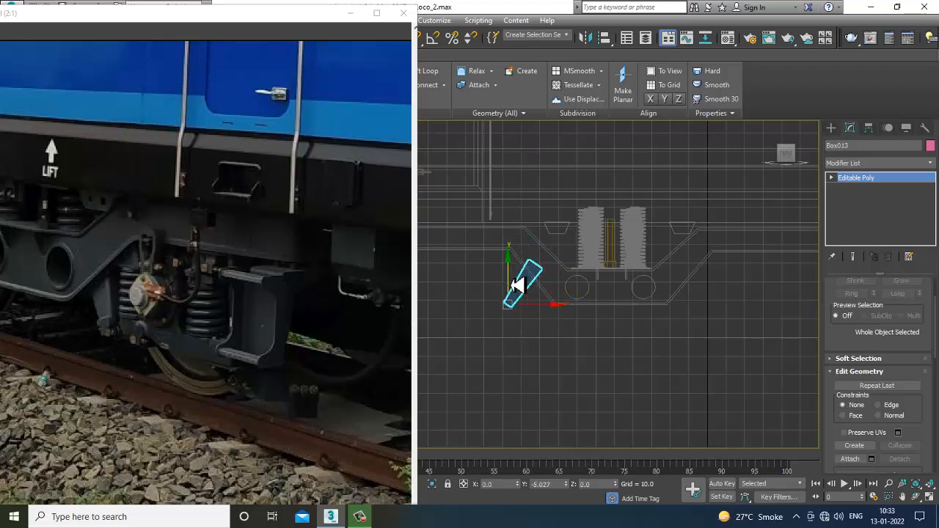
pyautogui.scroll(-3, 519, 286)
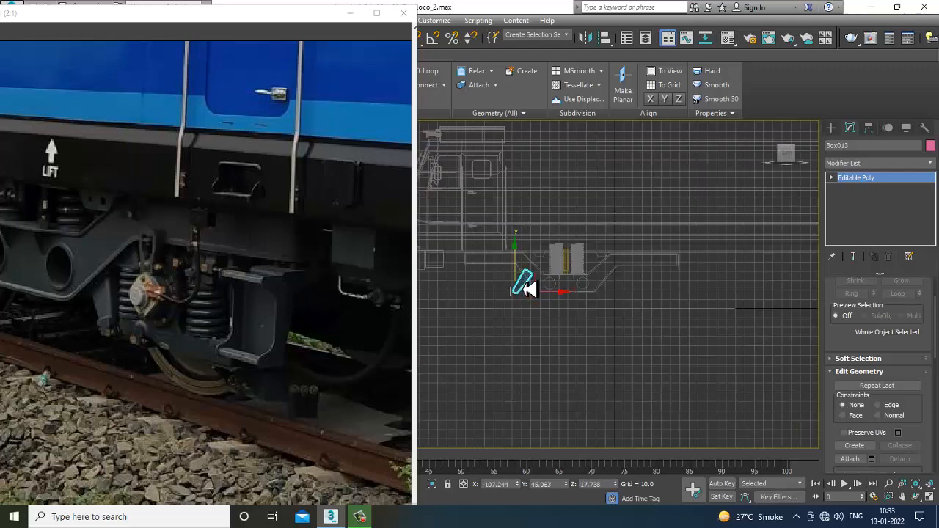
# Shift the tilted box in the Perspective view to about Y 24.5 so its upper end meets the beam.
pyautogui.hotkey('alt', 'w')
pyautogui.hotkey('alt', 'w')
pyautogui.keyDown('alt'); pyautogui.moveTo(660, 375); pyautogui.dragTo(604, 340, button='middle'); pyautogui.keyUp('alt')
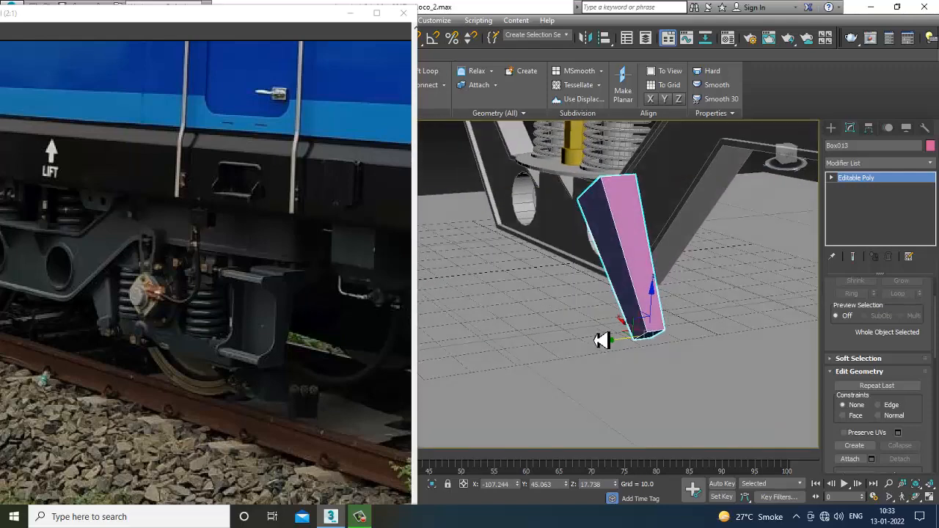
pyautogui.moveTo(621, 352); pyautogui.dragTo(724, 315)
pyautogui.keyDown('alt'); pyautogui.moveTo(692, 321); pyautogui.dragTo(686, 296, button='middle'); pyautogui.keyUp('alt')
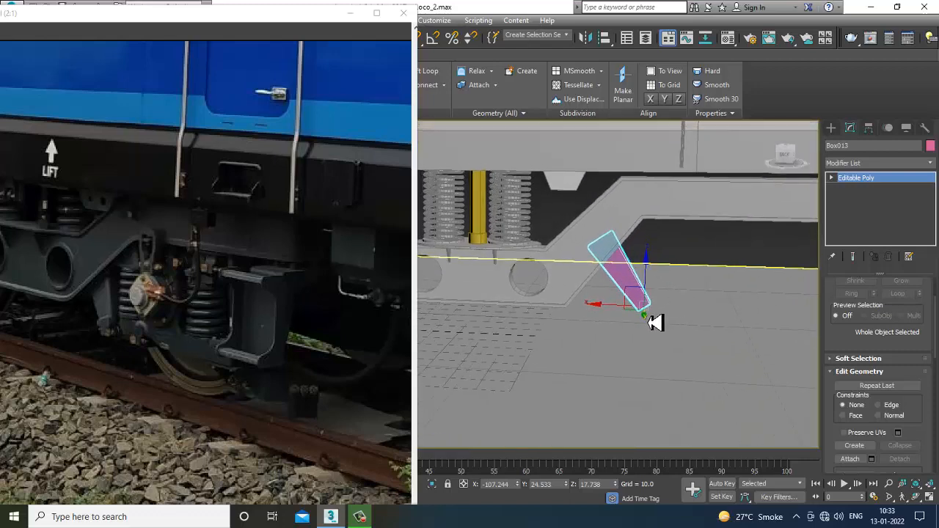
# Insert an edge loop around the tilted box near its narrow lower end with Swift Loop.
pyautogui.scroll(8, 642, 321)
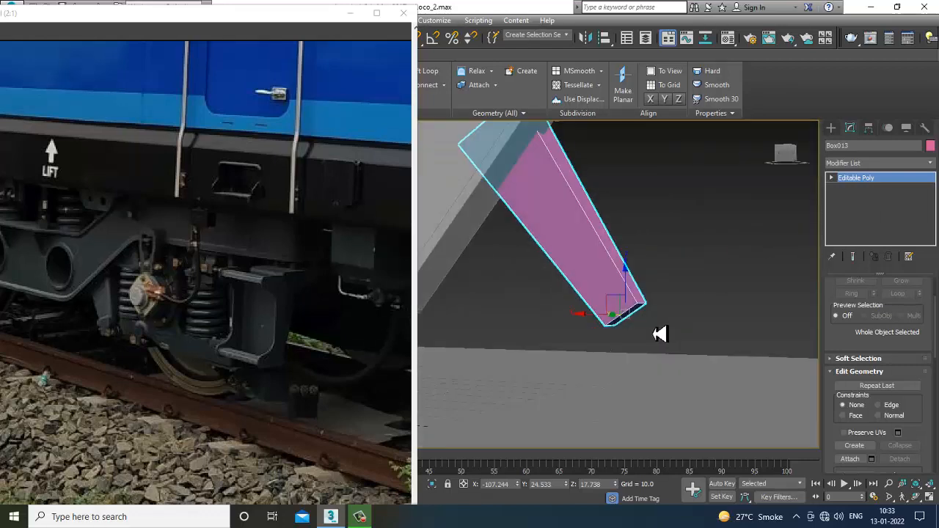
pyautogui.keyDown('alt'); pyautogui.moveTo(660, 349); pyautogui.dragTo(664, 335, button='middle'); pyautogui.keyUp('alt')
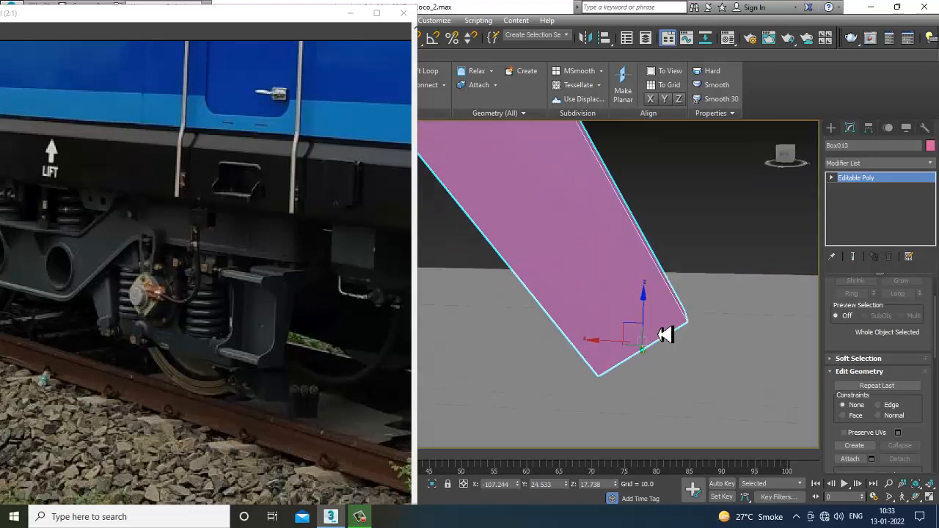
pyautogui.click(428, 73)
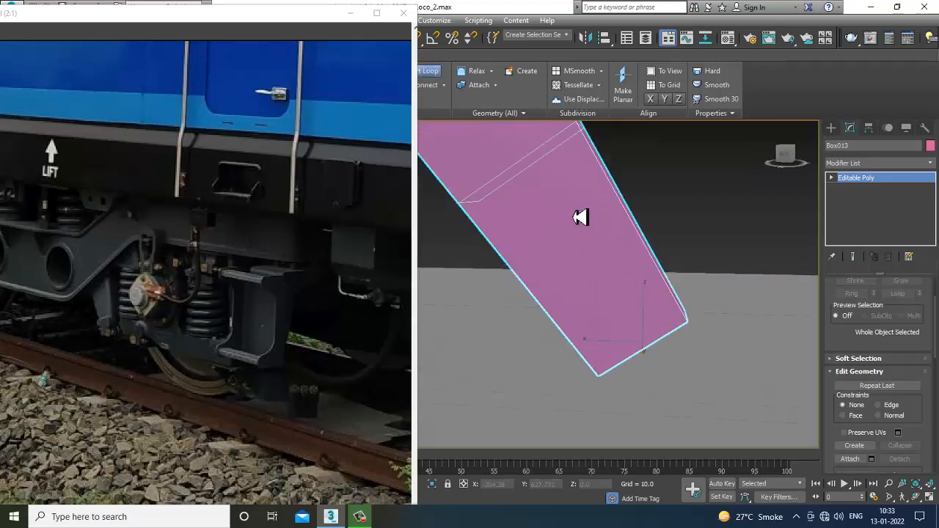
pyautogui.click(646, 305)
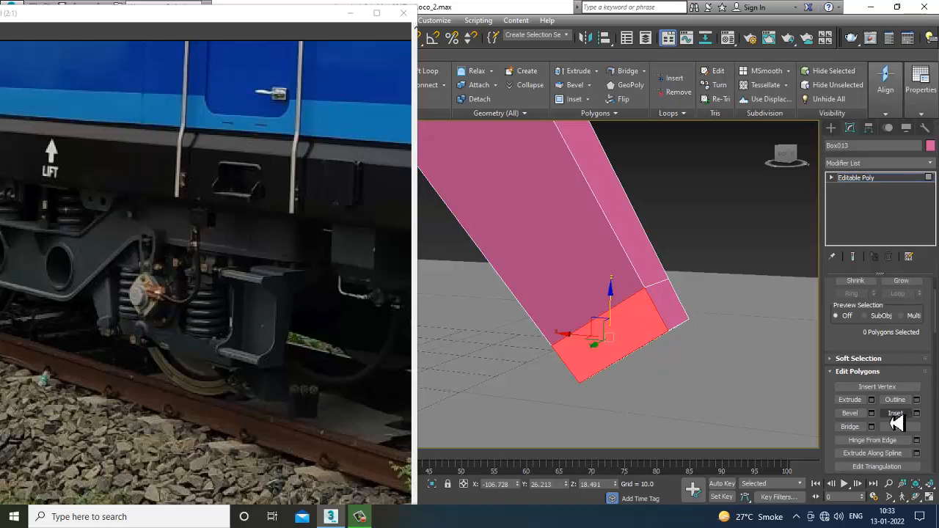
# Bevel the end polygon at the tapered arm's narrow lower end with a height of about 0.46 and a slight inward outline.
pyautogui.click(870, 413)
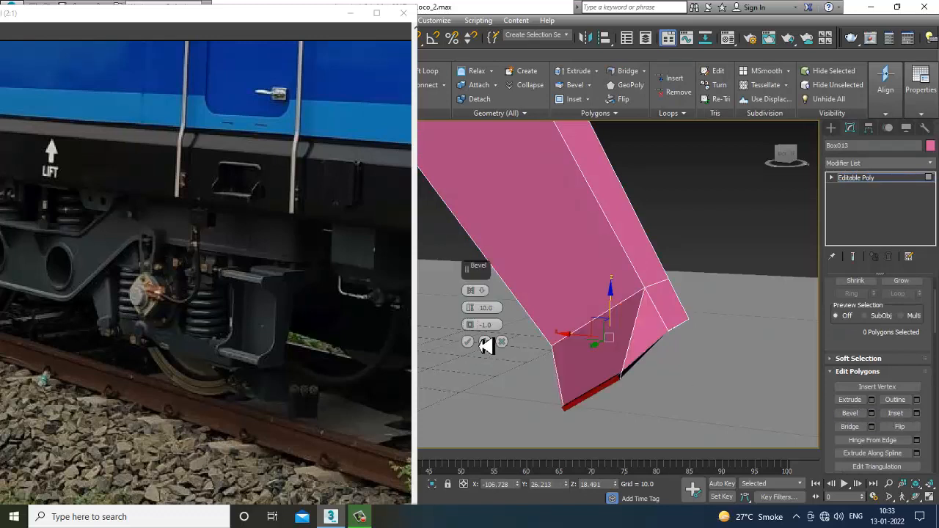
pyautogui.moveTo(477, 323)
pyautogui.mouseDown()
pyautogui.moveTo(489, 347)
pyautogui.moveTo(482, 329)
pyautogui.mouseUp()
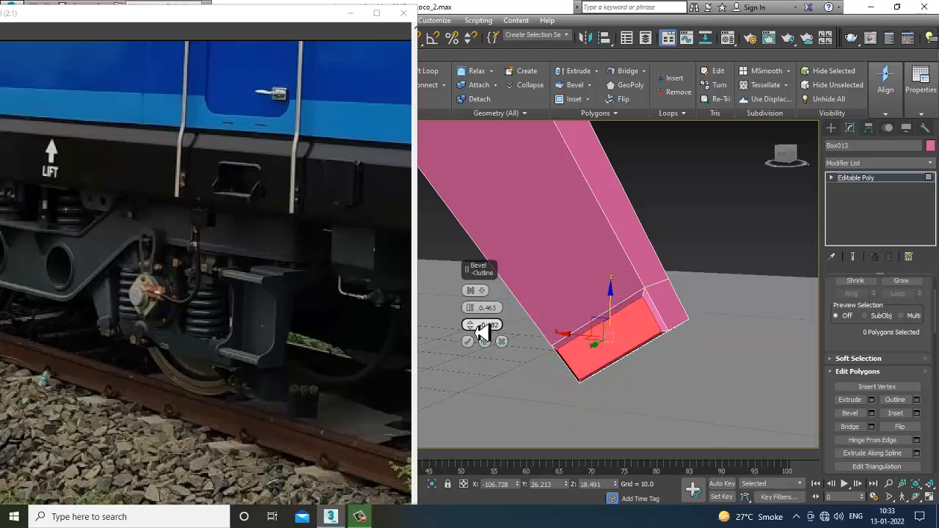
pyautogui.click(467, 342)
# Lower the six vertices at the arm's narrow end to about Z 16.1 to lengthen the arm.
pyautogui.keyDown('alt'); pyautogui.moveTo(692, 242); pyautogui.dragTo(614, 304, button='middle'); pyautogui.keyUp('alt')
pyautogui.press('1')
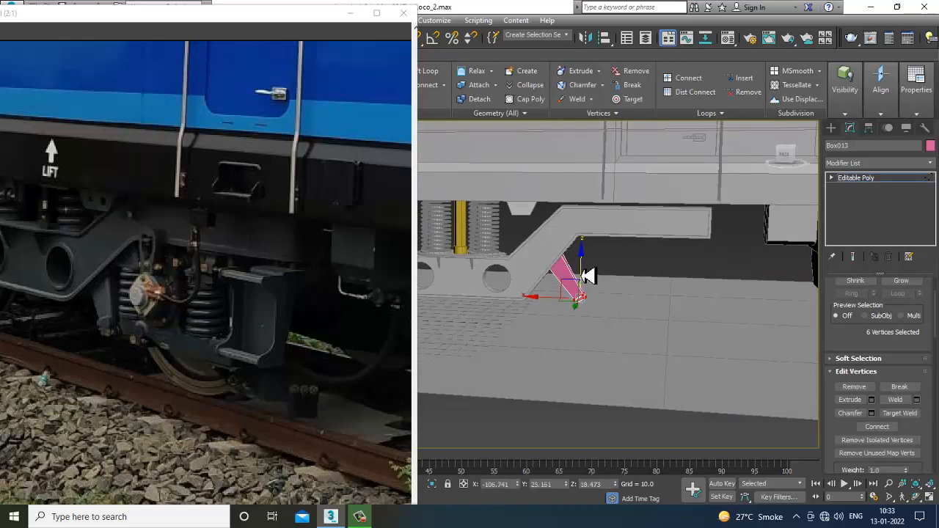
pyautogui.keyDown('alt'); pyautogui.moveTo(592, 282); pyautogui.dragTo(685, 338, button='middle'); pyautogui.keyUp('alt')
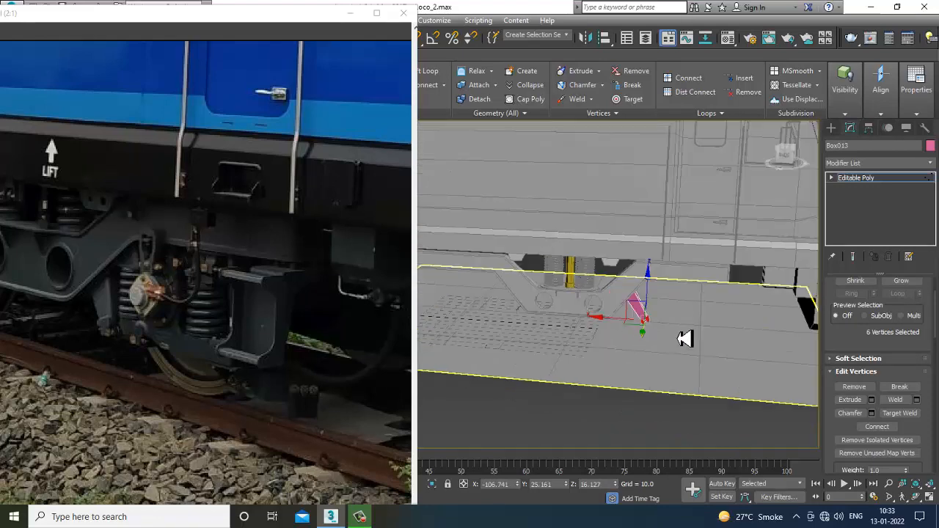
pyautogui.moveTo(134, 336); pyautogui.dragTo(258, 330)
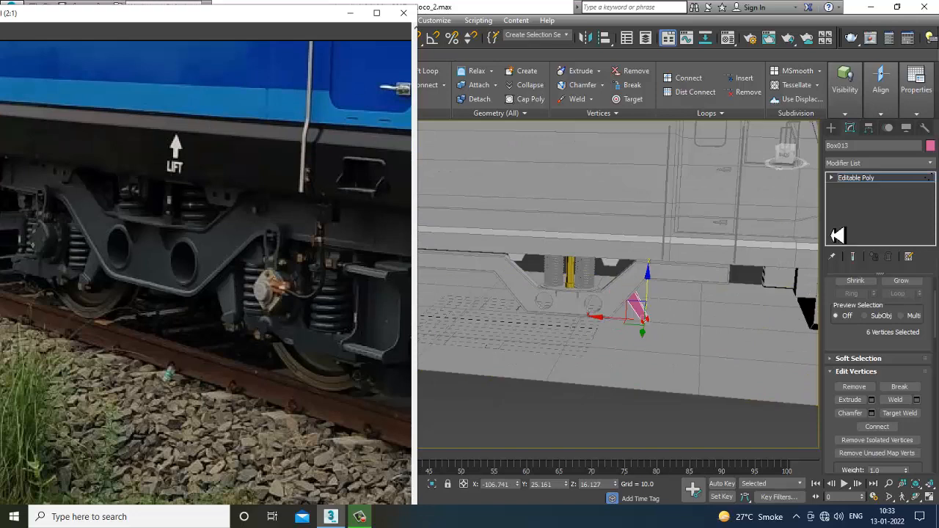
pyautogui.click(881, 181)
# Mirror the slanted arm across the X axis as a copy.
pyautogui.keyDown('alt'); pyautogui.moveTo(609, 363); pyautogui.dragTo(620, 120, button='middle'); pyautogui.keyUp('alt')
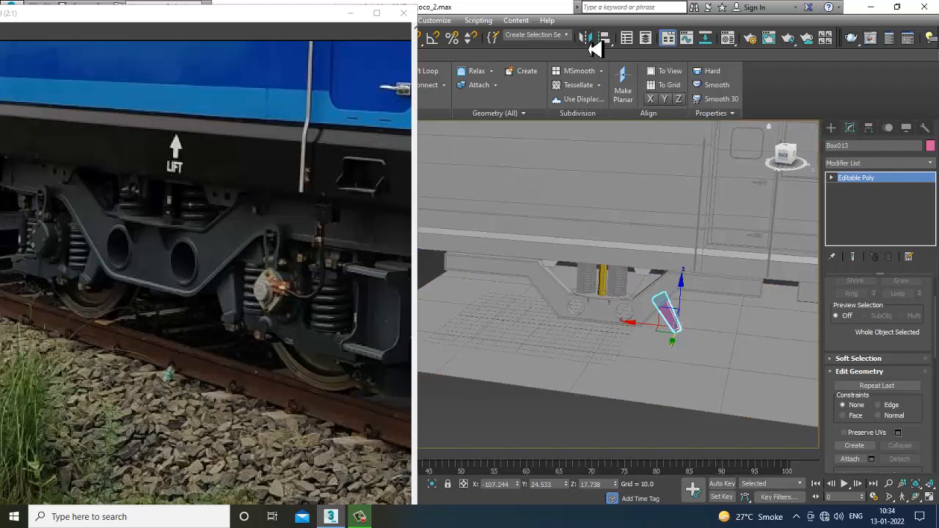
pyautogui.click(586, 39)
pyautogui.click(452, 285)
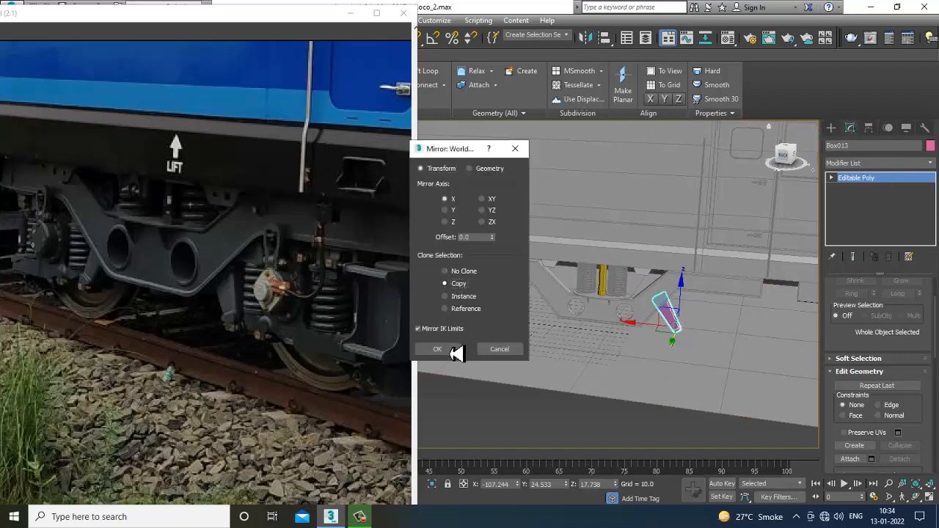
pyautogui.click(449, 351)
# Move the mirrored arm along X to the bogie beam's opposite sloped section, at about X 8.8.
pyautogui.hotkey('alt', 'w')
pyautogui.moveTo(681, 207); pyautogui.dragTo(639, 205, button='middle')
pyautogui.hotkey('alt', 'w')
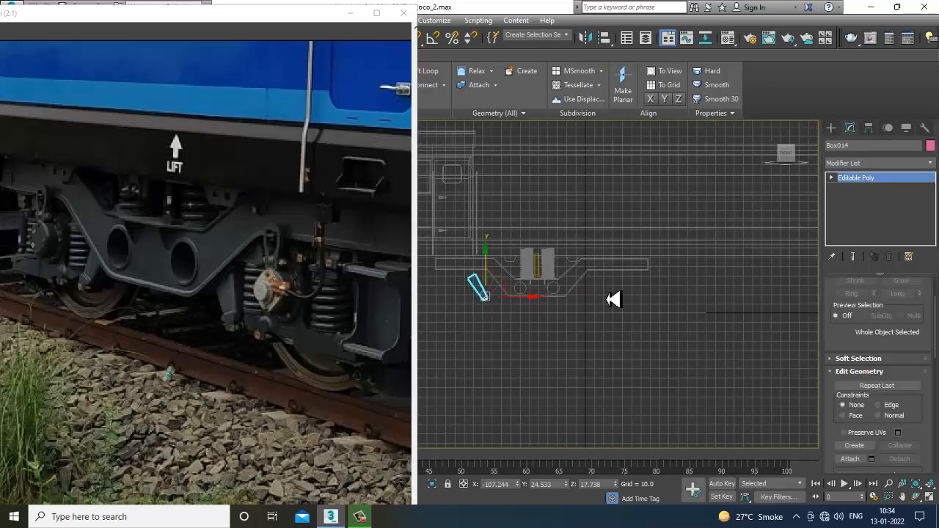
pyautogui.moveTo(538, 306); pyautogui.dragTo(645, 308)
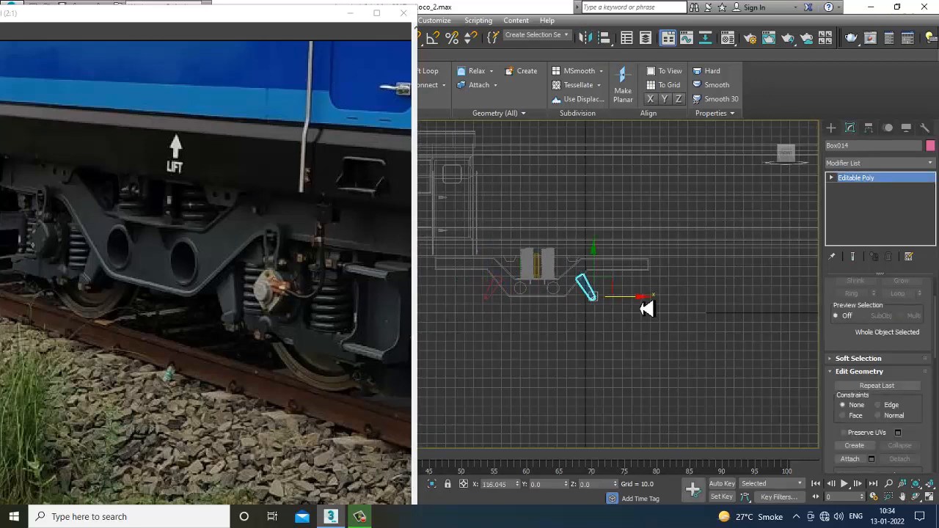
pyautogui.keyDown('alt'); pyautogui.moveTo(646, 309); pyautogui.dragTo(670, 331, button='middle'); pyautogui.keyUp('alt')
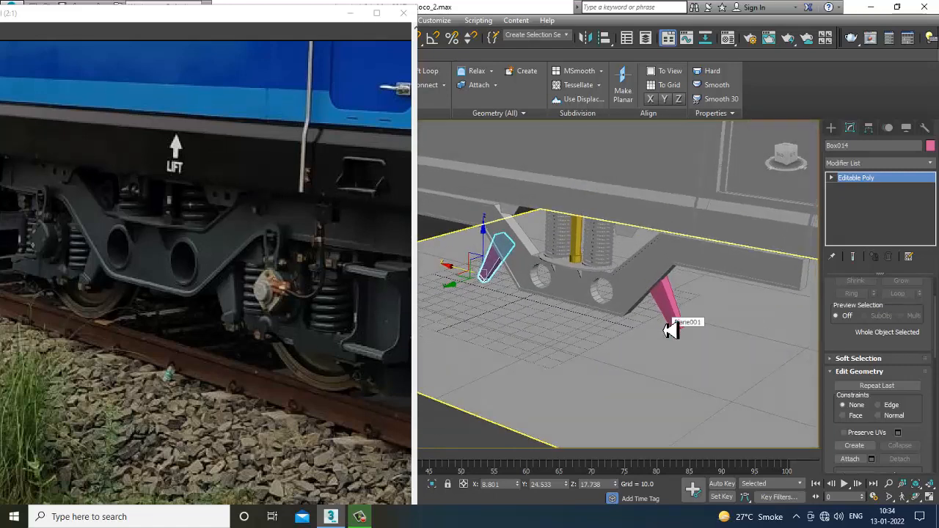
# Examine the bogie with both slanted arms and compare it with the locomotive reference photos.
pyautogui.moveTo(350, 173); pyautogui.dragTo(239, 200, button='middle')
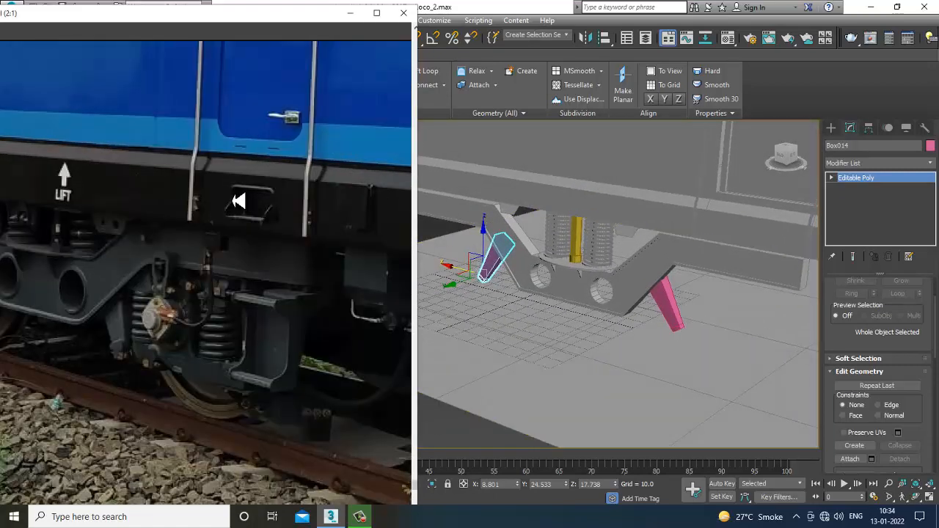
pyautogui.click(350, 12)
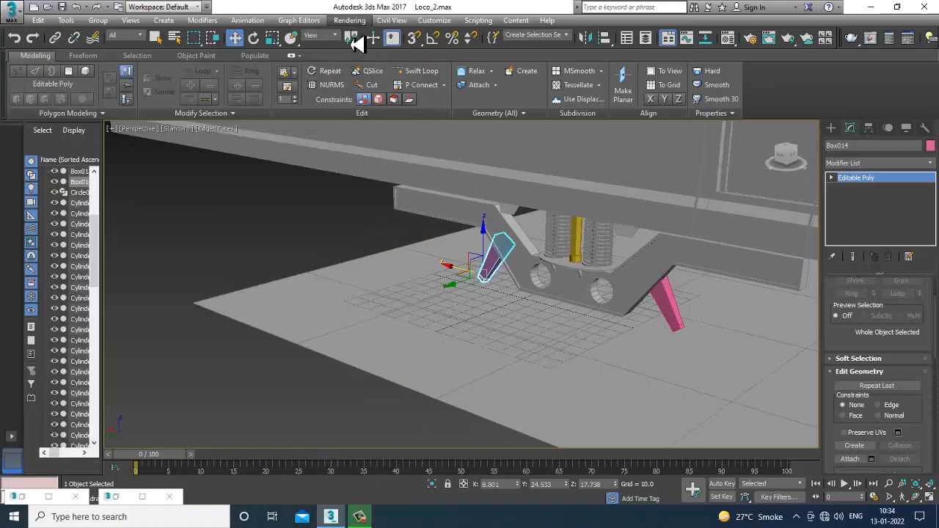
pyautogui.click(279, 256)
pyautogui.scroll(-4, 417, 268)
pyautogui.keyDown('alt'); pyautogui.moveTo(609, 315); pyautogui.dragTo(638, 292, button='middle'); pyautogui.keyUp('alt')
pyautogui.scroll(2, 574, 273)
pyautogui.keyDown('alt'); pyautogui.moveTo(573, 273); pyautogui.dragTo(473, 338, button='middle'); pyautogui.keyUp('alt')
pyautogui.click(31, 508)
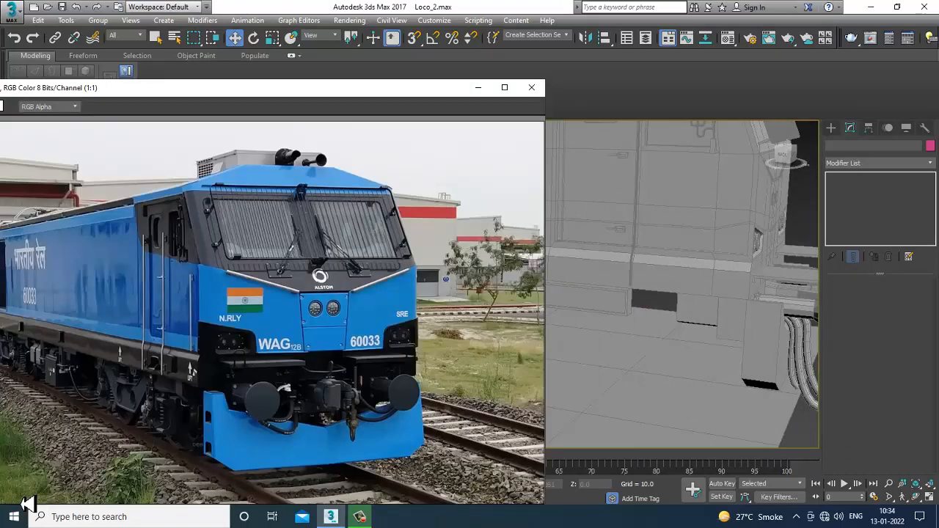
pyautogui.click(478, 87)
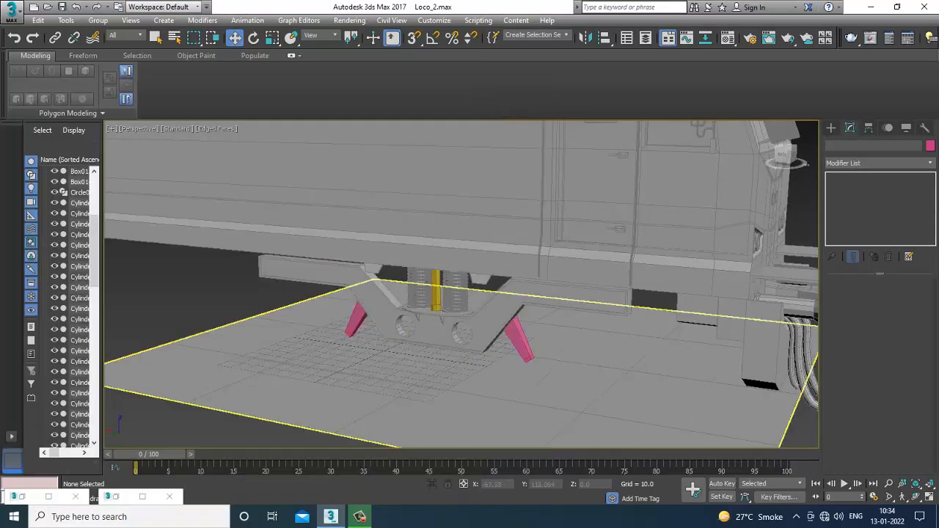
pyautogui.click(360, 515)
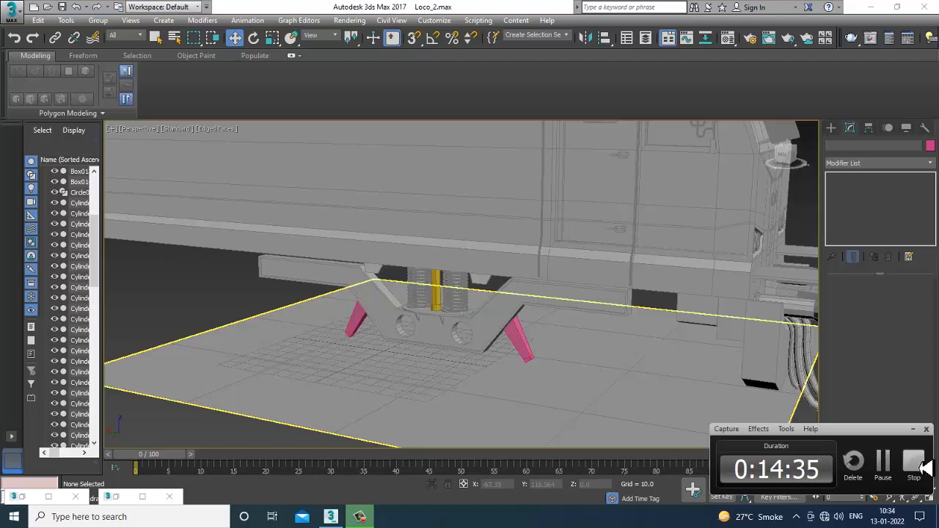
pyautogui.click(894, 473)
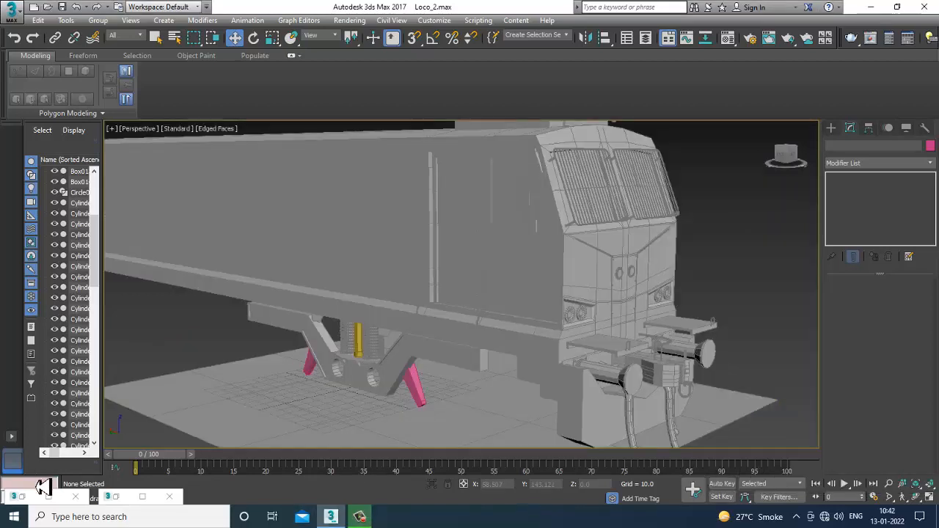
# Create a flat box about 22.4 long, 49.1 wide and 3.4 high on the ground beside the arm's lower end.
pyautogui.click(126, 501)
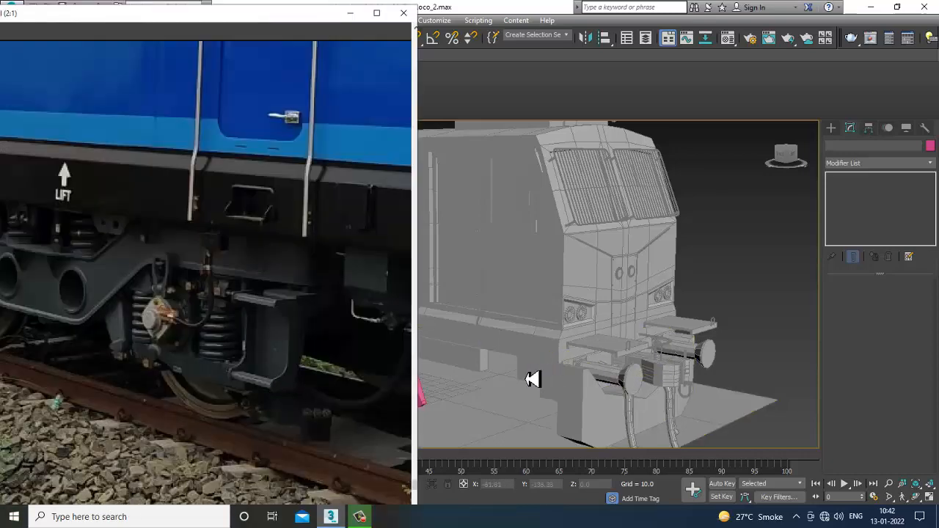
pyautogui.keyDown('alt'); pyautogui.moveTo(531, 380); pyautogui.dragTo(517, 342, button='middle'); pyautogui.keyUp('alt')
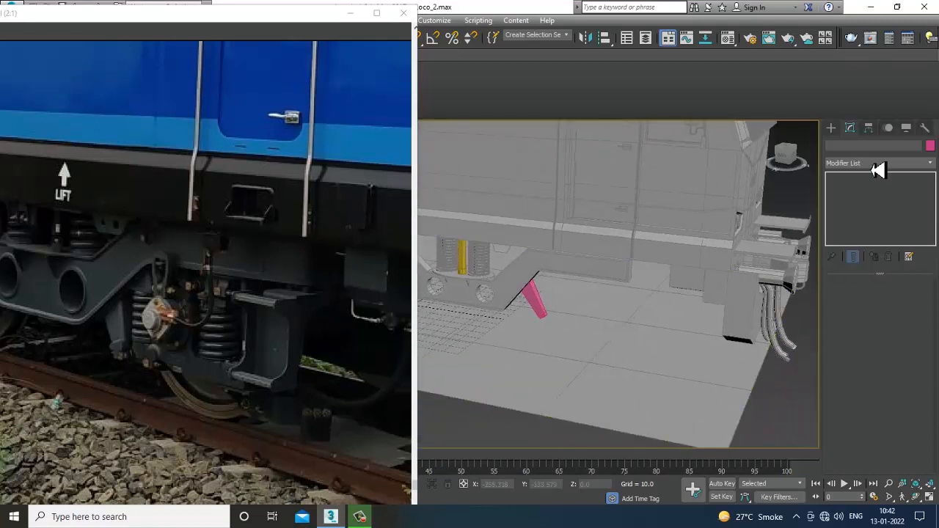
pyautogui.click(832, 129)
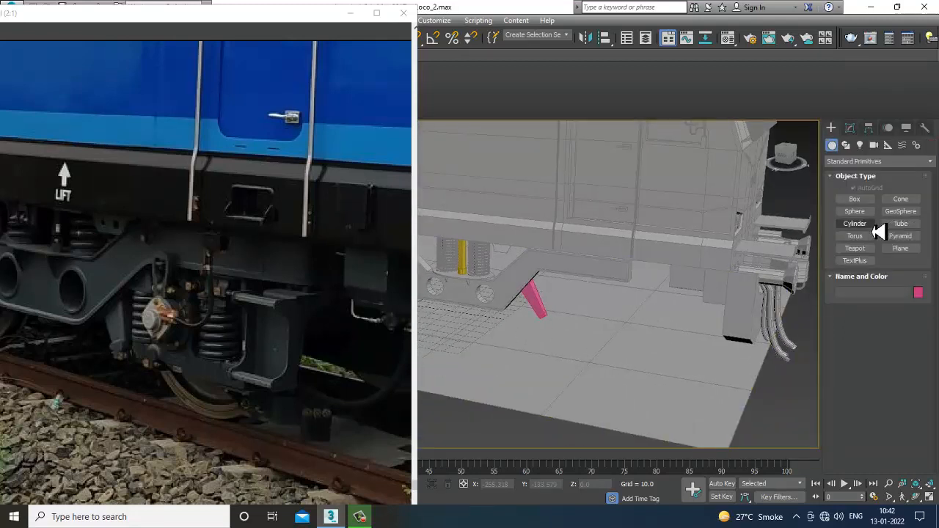
pyautogui.click(854, 199)
pyautogui.scroll(3, 549, 357)
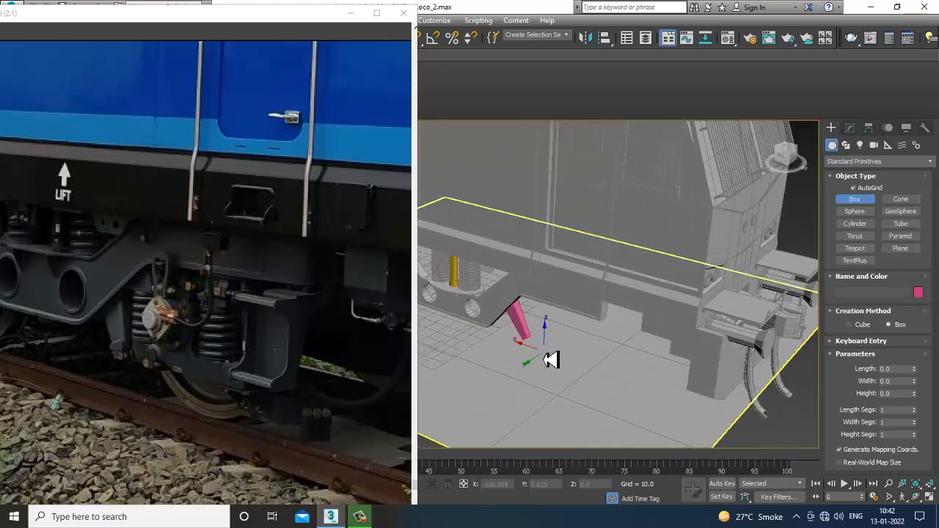
pyautogui.moveTo(551, 359); pyautogui.dragTo(600, 397)
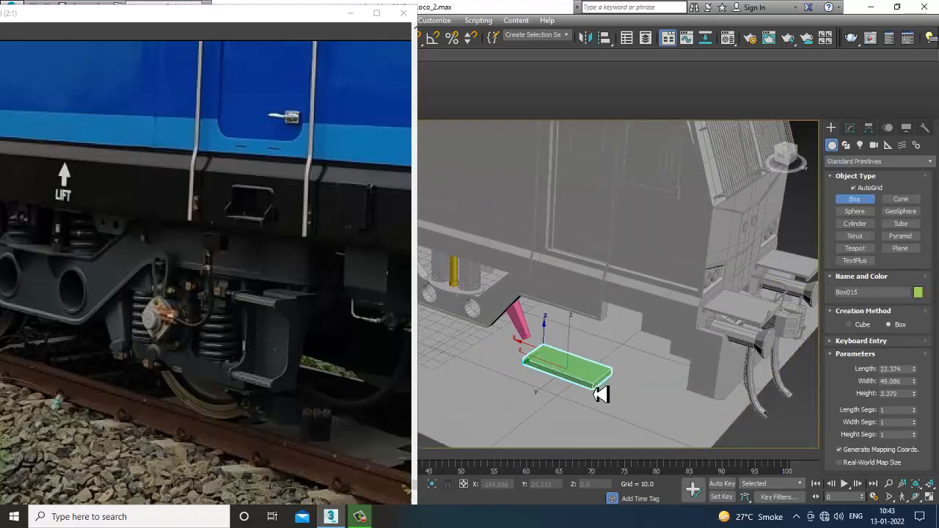
pyautogui.click(601, 395)
pyautogui.rightClick(601, 394)
# Raise the flat box to about Z 15.5 and scale it along X to about 87%.
pyautogui.keyDown('alt'); pyautogui.moveTo(585, 374); pyautogui.dragTo(579, 358, button='middle'); pyautogui.keyUp('alt')
pyautogui.moveTo(572, 344); pyautogui.dragTo(569, 326)
pyautogui.keyDown('alt'); pyautogui.moveTo(569, 326); pyautogui.dragTo(598, 336, button='middle'); pyautogui.keyUp('alt')
pyautogui.press('r')
pyautogui.moveTo(652, 330); pyautogui.dragTo(614, 344)
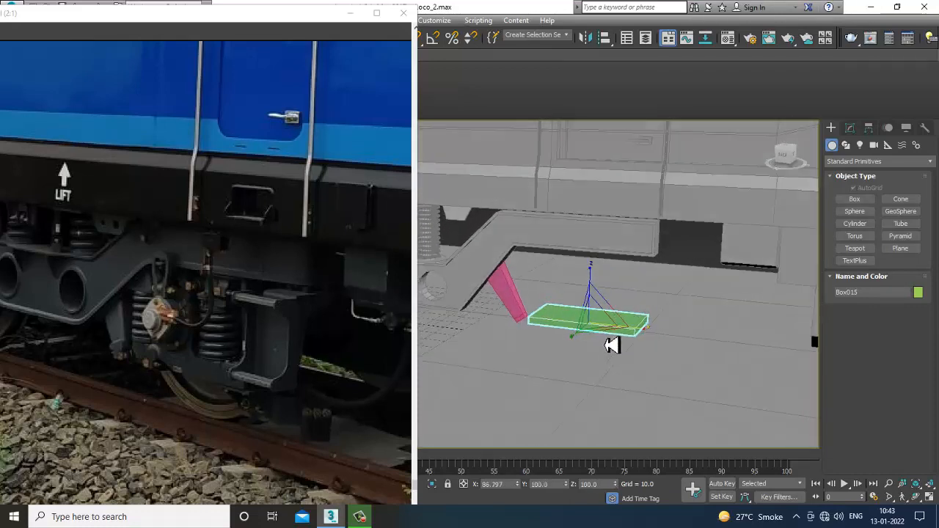
# Shift the flat box along X to about -131.9 so its end sits next to the arm's lower tip.
pyautogui.keyDown('alt'); pyautogui.moveTo(614, 344); pyautogui.dragTo(581, 325, button='middle'); pyautogui.keyUp('alt')
pyautogui.press('w')
pyautogui.moveTo(578, 316); pyautogui.dragTo(572, 315)
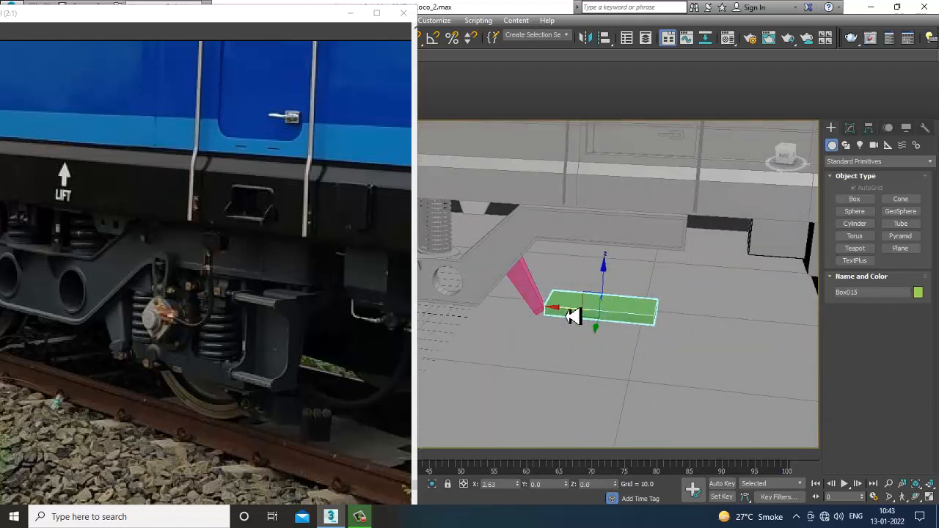
pyautogui.moveTo(587, 315); pyautogui.dragTo(600, 314, button='middle')
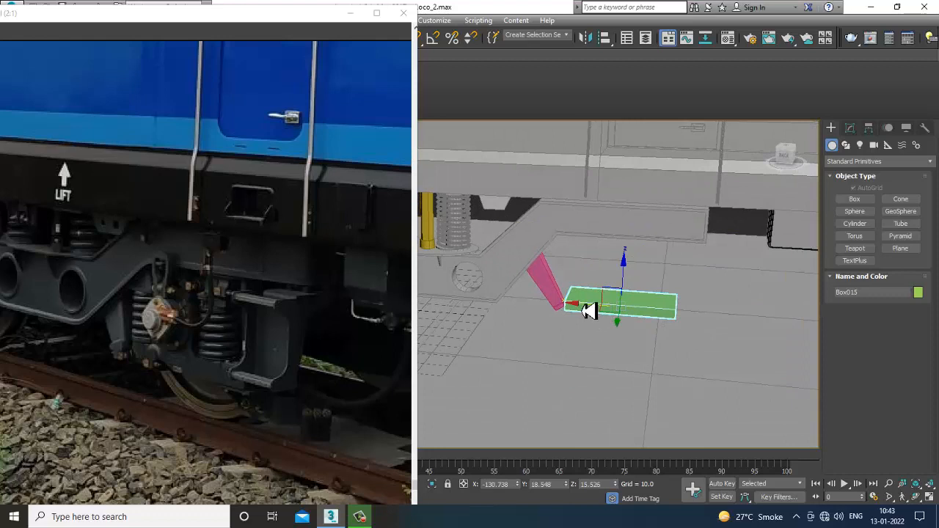
pyautogui.scroll(4, 614, 321)
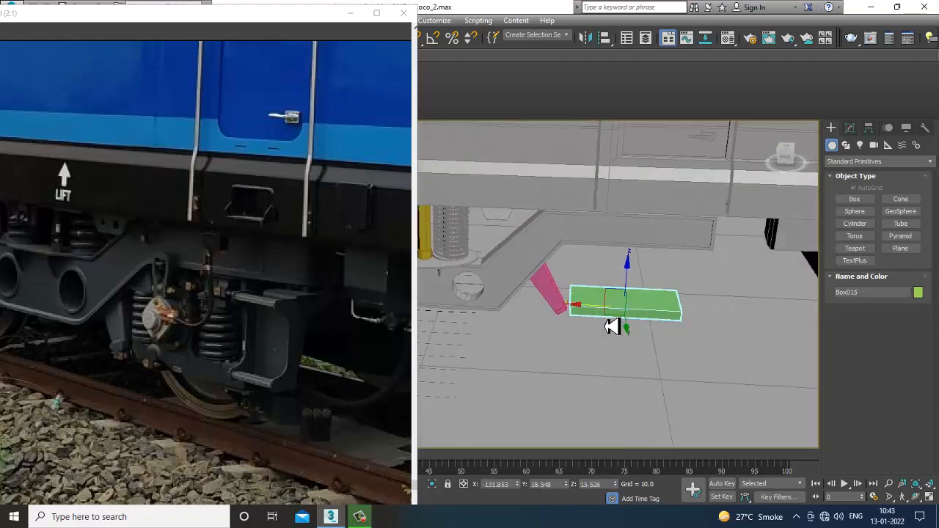
# Convert the flat box to an editable poly.
pyautogui.scroll(2, 660, 323)
pyautogui.rightClick(602, 272)
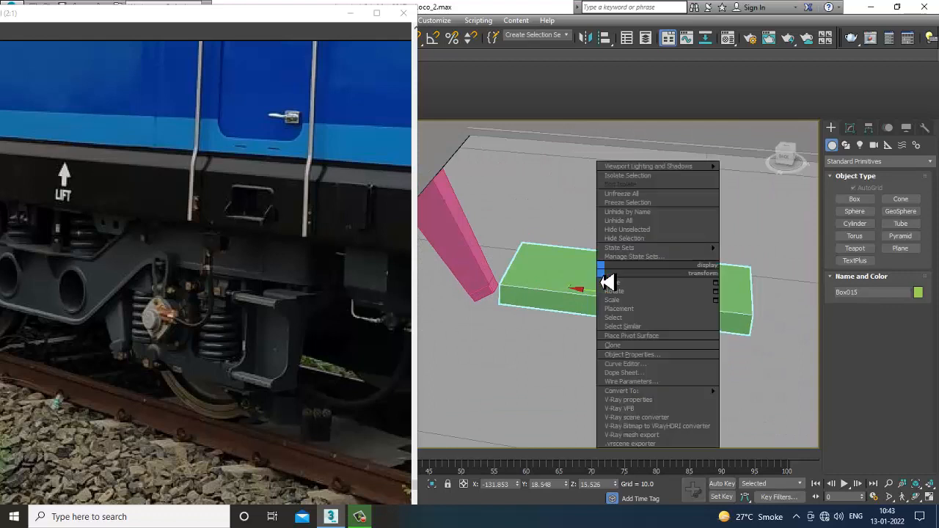
pyautogui.moveTo(694, 391)
pyautogui.click(778, 400)
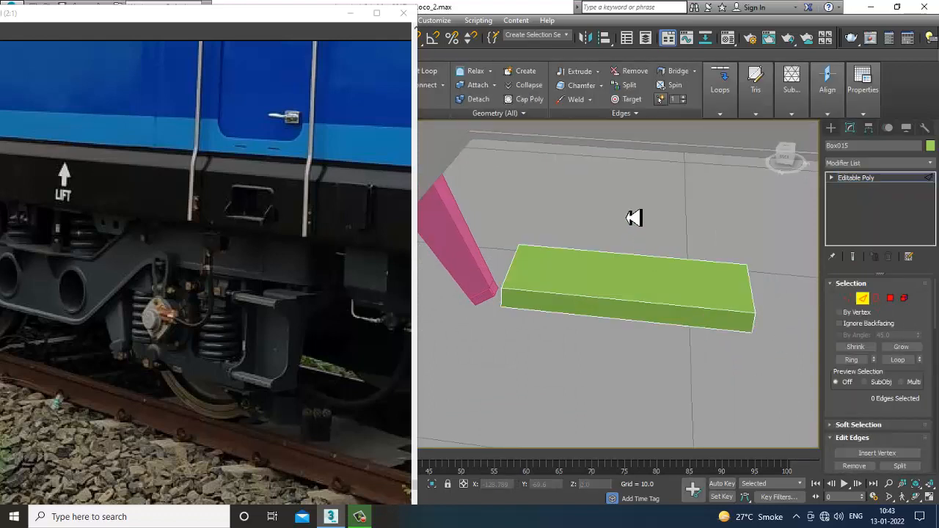
# Connect the box's lengthwise edges with two segments, pinched together around the middle.
pyautogui.moveTo(630, 216); pyautogui.dragTo(636, 408)
pyautogui.scroll(-4, 877, 424)
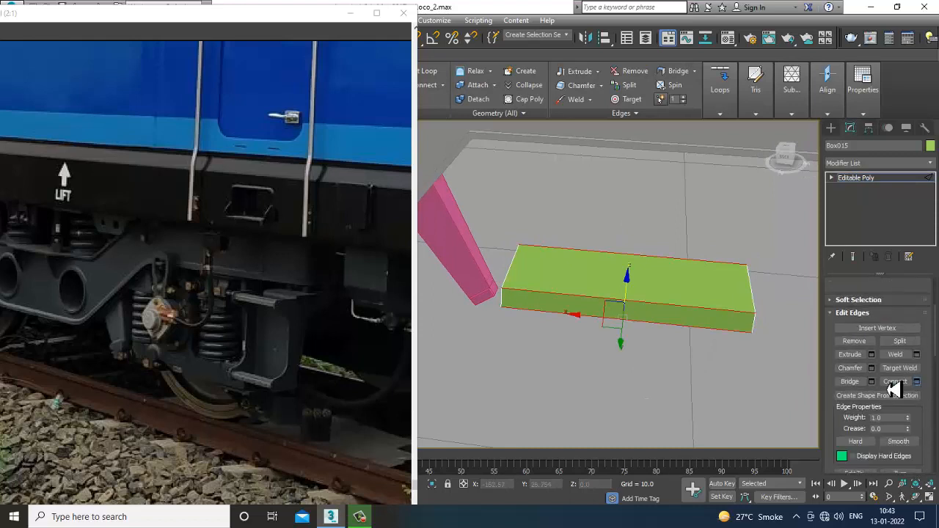
pyautogui.click(894, 383)
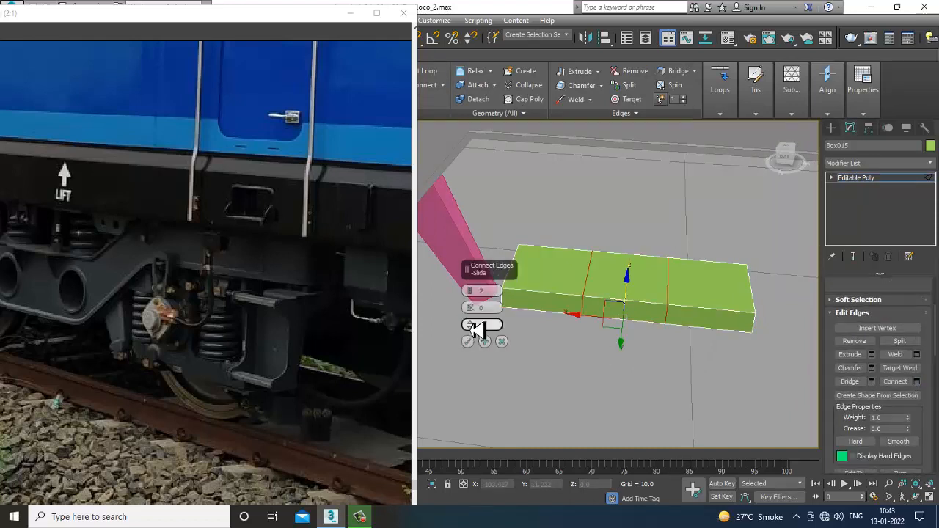
pyautogui.moveTo(477, 312); pyautogui.dragTo(505, 451)
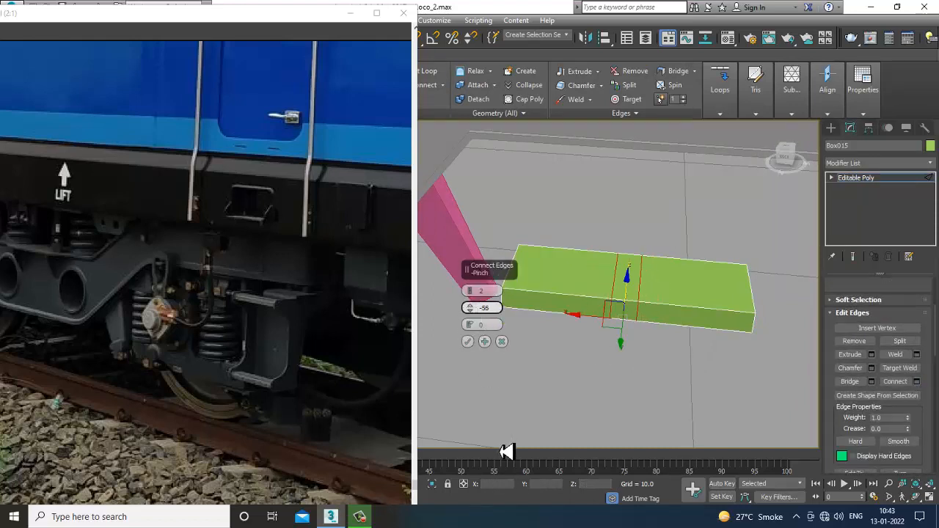
pyautogui.click(468, 342)
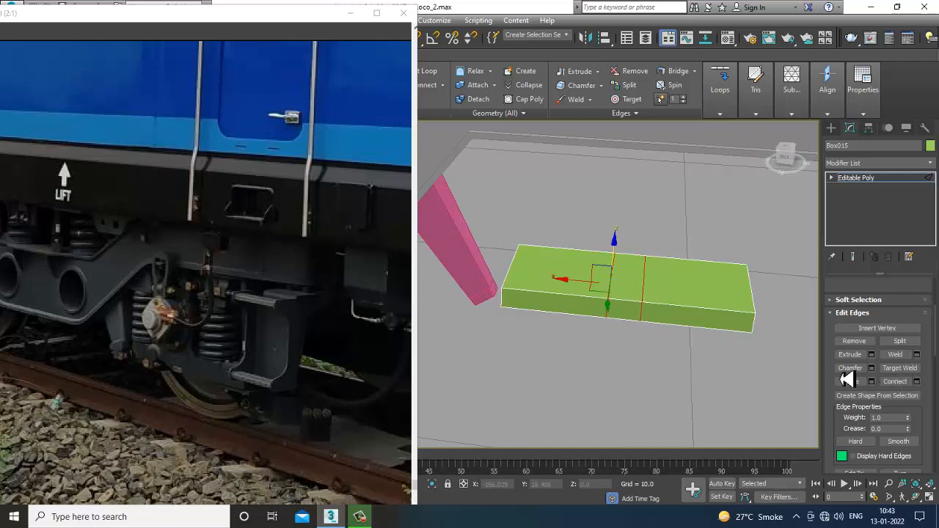
# Extrude the narrow middle polygon on the box's top face upward by about 16 to form a post.
pyautogui.press('4')
pyautogui.click(630, 286)
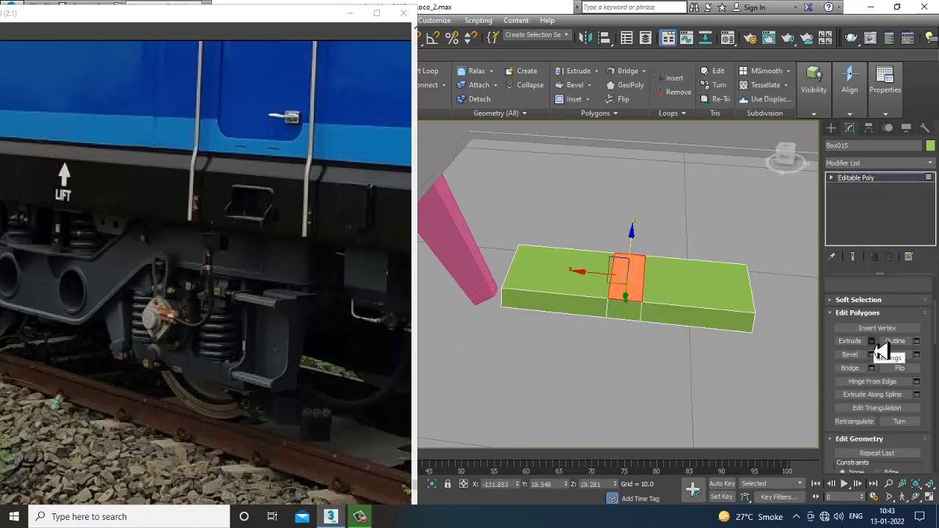
pyautogui.click(872, 342)
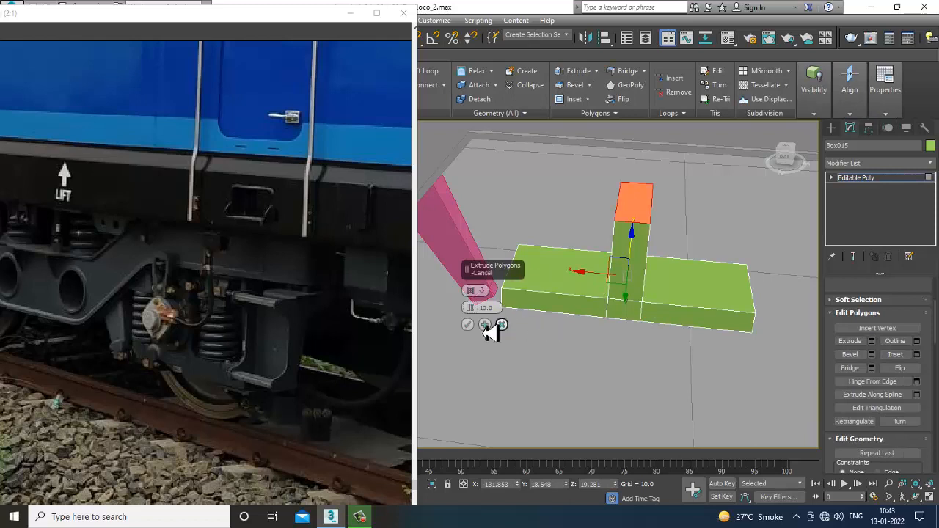
pyautogui.moveTo(472, 307); pyautogui.dragTo(475, 290)
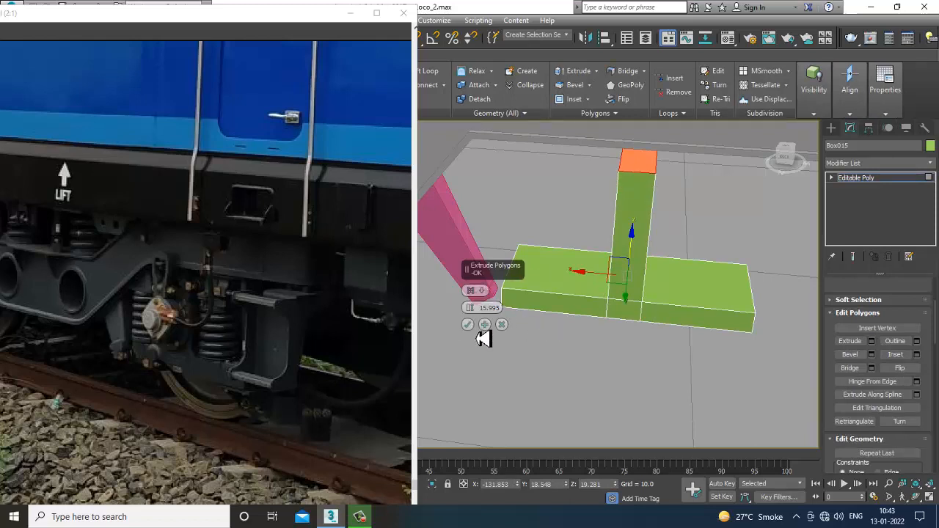
pyautogui.click(469, 324)
pyautogui.keyDown('alt'); pyautogui.moveTo(624, 300); pyautogui.dragTo(659, 273, button='middle'); pyautogui.keyUp('alt')
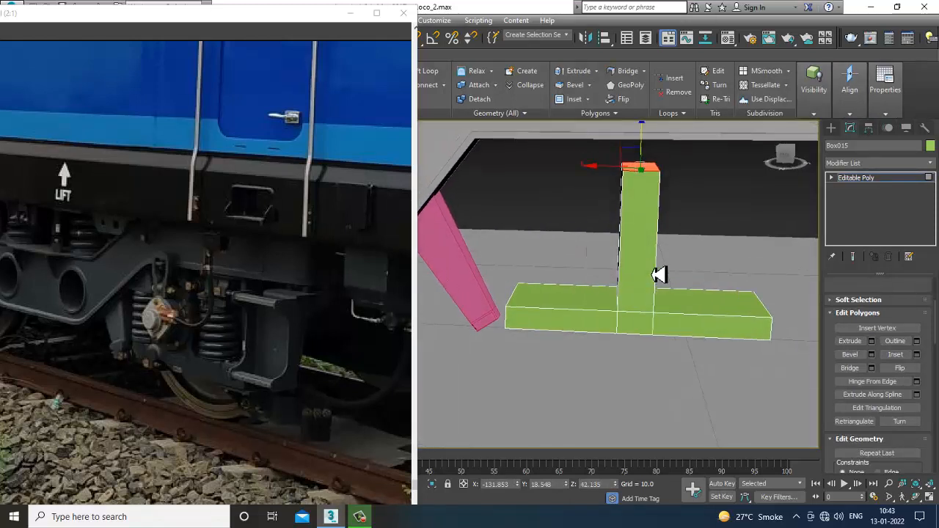
# Flare the post's base by scaling its lower front vertices to about 128% along X, then leave vertex editing.
pyautogui.press('1')
pyautogui.keyDown('alt'); pyautogui.moveTo(593, 293); pyautogui.dragTo(644, 296, button='middle'); pyautogui.keyUp('alt')
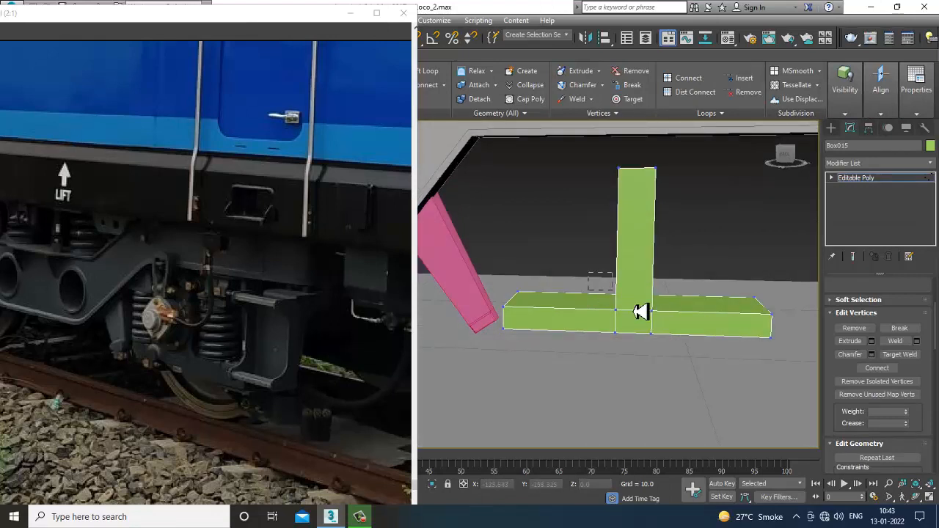
pyautogui.moveTo(634, 312); pyautogui.dragTo(701, 317)
pyautogui.press('r')
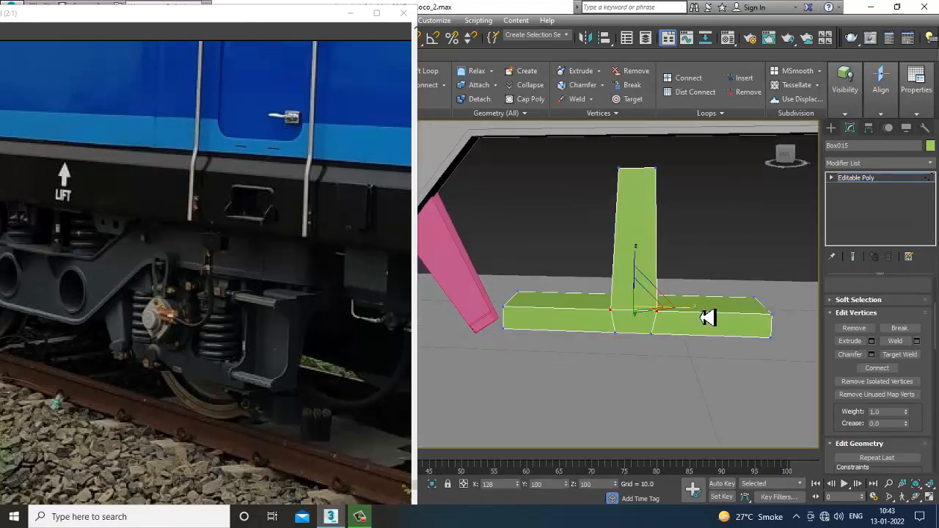
pyautogui.moveTo(681, 315)
pyautogui.keyDown('alt'); pyautogui.mouseDown(button='middle')
pyautogui.moveTo(656, 321)
pyautogui.moveTo(682, 300)
pyautogui.moveTo(700, 314)
pyautogui.mouseUp(button='middle'); pyautogui.keyUp('alt')
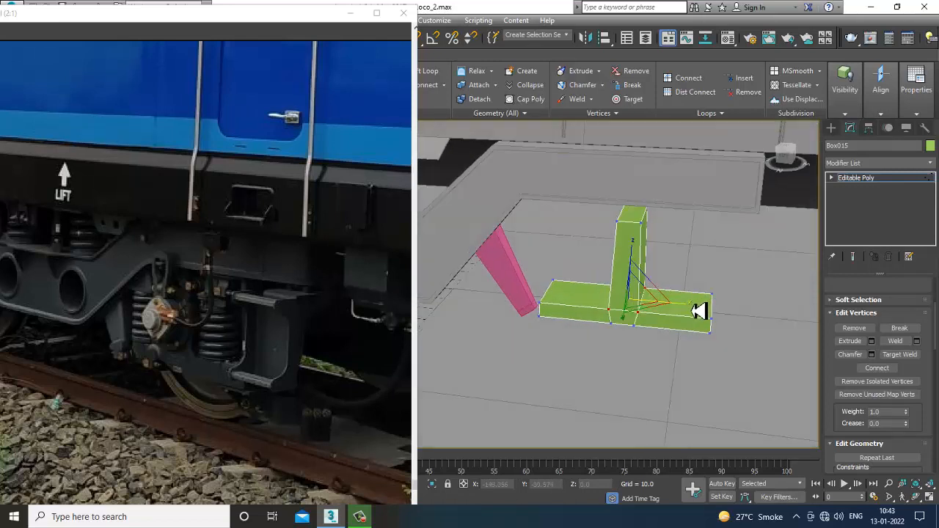
pyautogui.press('w')
pyautogui.click(879, 188)
# Move the spring base along X to about -127.5 so its end meets the pink arm's lower tip.
pyautogui.keyDown('alt'); pyautogui.moveTo(700, 272); pyautogui.dragTo(675, 299, button='middle'); pyautogui.keyUp('alt')
pyautogui.scroll(3, 675, 300)
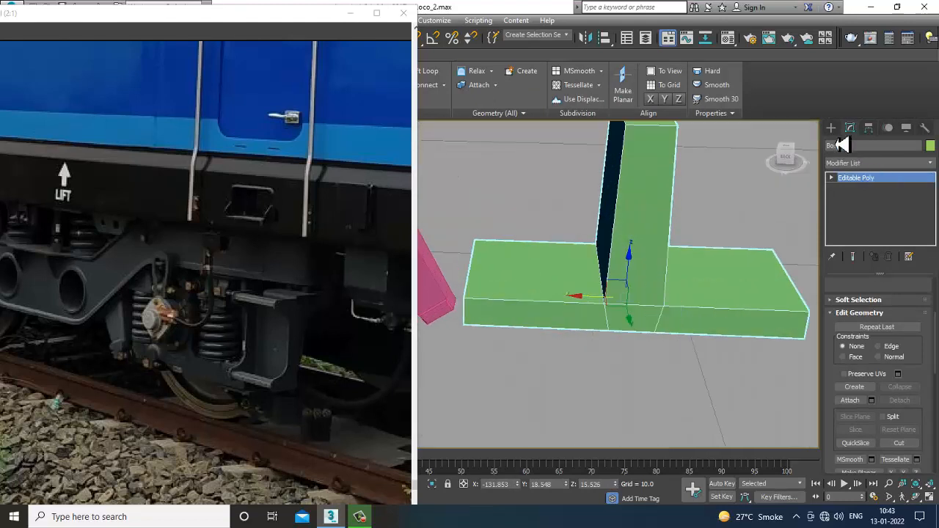
pyautogui.click(832, 128)
pyautogui.scroll(-3, 618, 308)
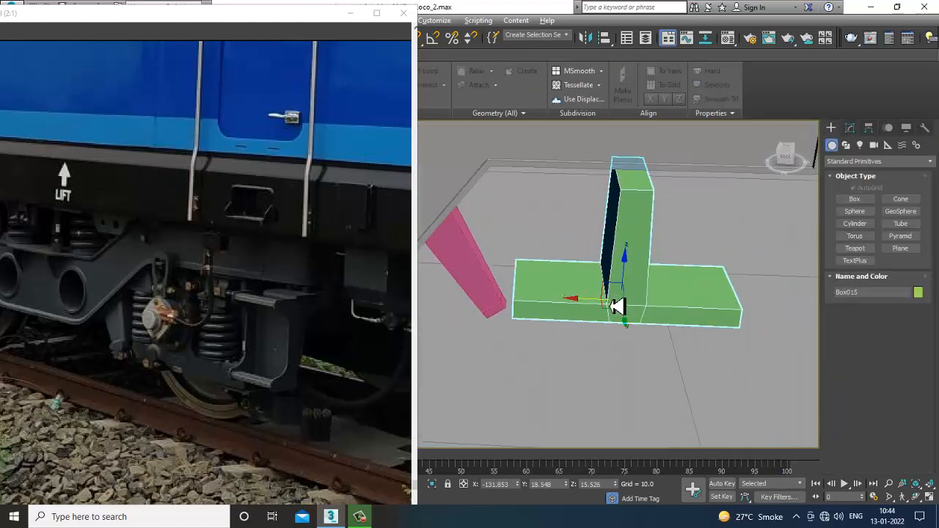
pyautogui.moveTo(591, 311); pyautogui.dragTo(569, 306)
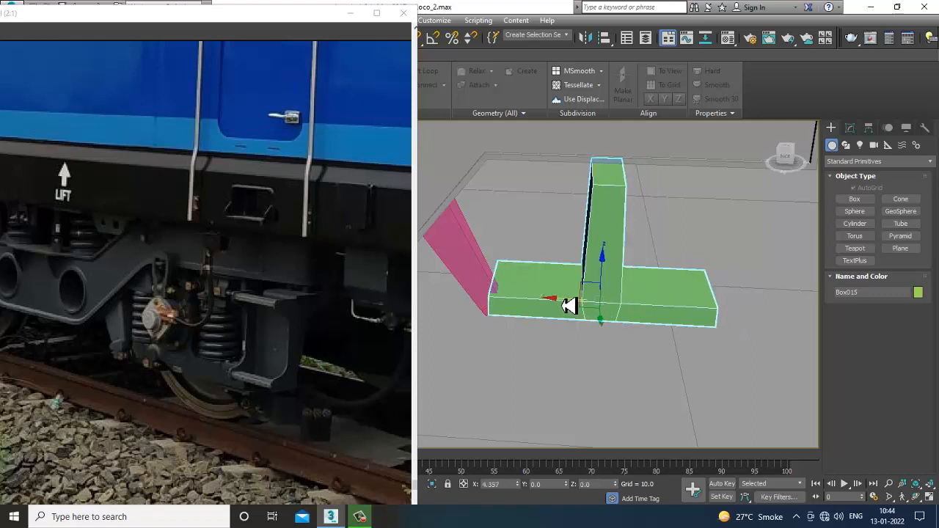
pyautogui.moveTo(570, 305); pyautogui.dragTo(594, 295, button='middle')
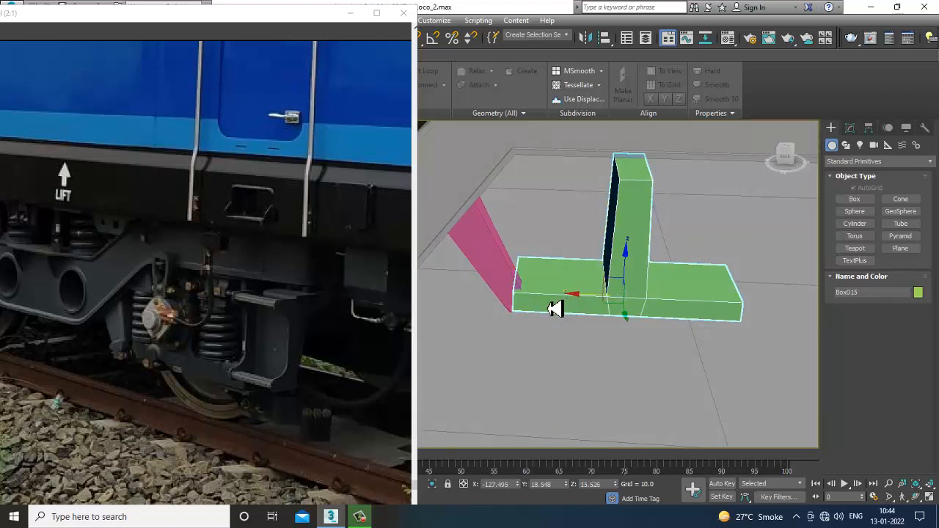
# Rotate the pink arm about its lower tip to a steeper angle beside the spring base.
pyautogui.click(507, 279)
pyautogui.press('e')
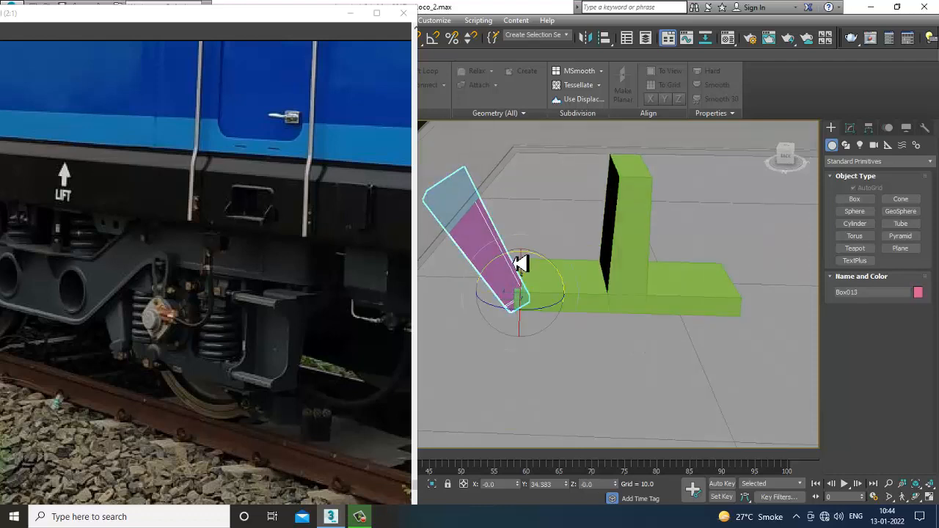
pyautogui.moveTo(541, 264); pyautogui.dragTo(476, 299)
pyautogui.press('w')
# Move the spring base along X to about -126.1 and shift it about -0.9 along Y.
pyautogui.click(551, 299)
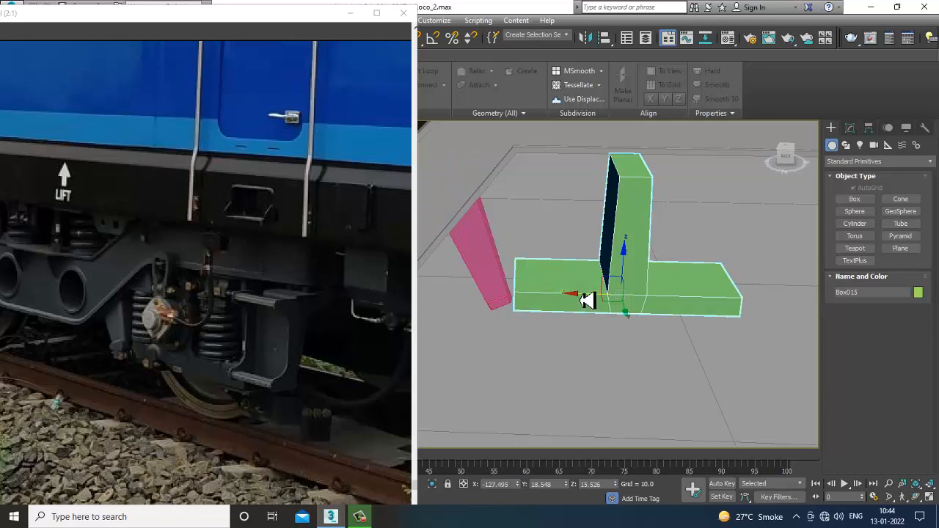
pyautogui.keyDown('alt'); pyautogui.moveTo(587, 301); pyautogui.dragTo(572, 288, button='middle'); pyautogui.keyUp('alt')
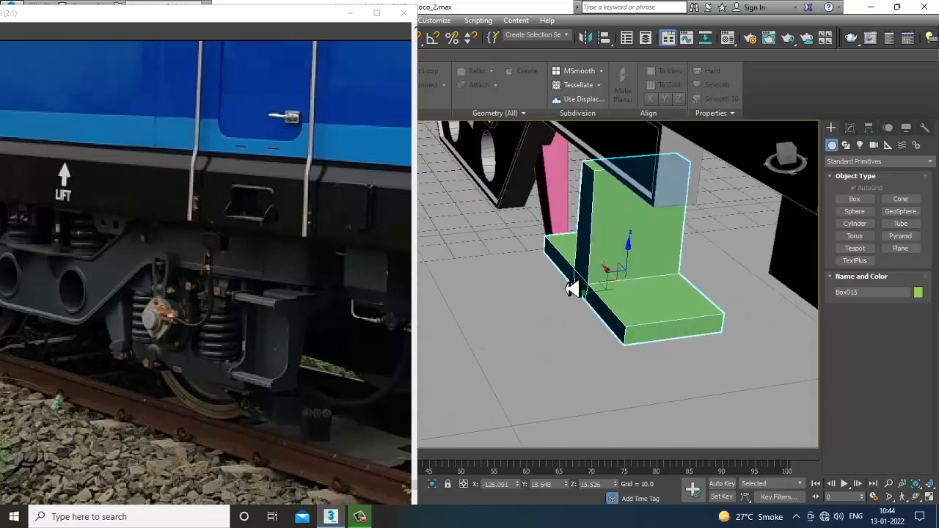
pyautogui.moveTo(585, 296); pyautogui.dragTo(590, 297)
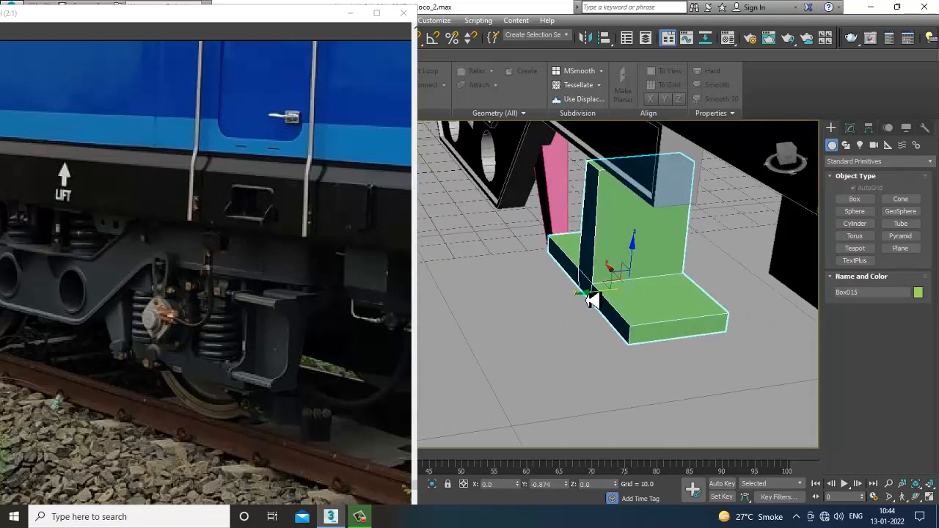
# Create a flat cylinder on the base between arm and post, radius about 7.6, height about 2.2, with 22 sides.
pyautogui.keyDown('alt'); pyautogui.moveTo(593, 299); pyautogui.dragTo(682, 290, button='middle'); pyautogui.keyUp('alt')
pyautogui.click(855, 223)
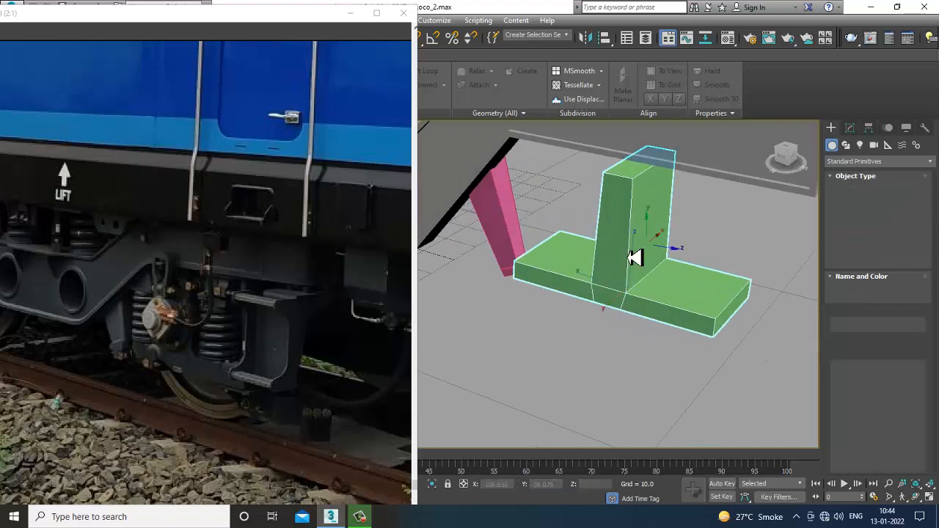
pyautogui.keyDown('alt'); pyautogui.moveTo(629, 256); pyautogui.dragTo(569, 274, button='middle'); pyautogui.keyUp('alt')
pyautogui.moveTo(574, 289); pyautogui.dragTo(597, 306)
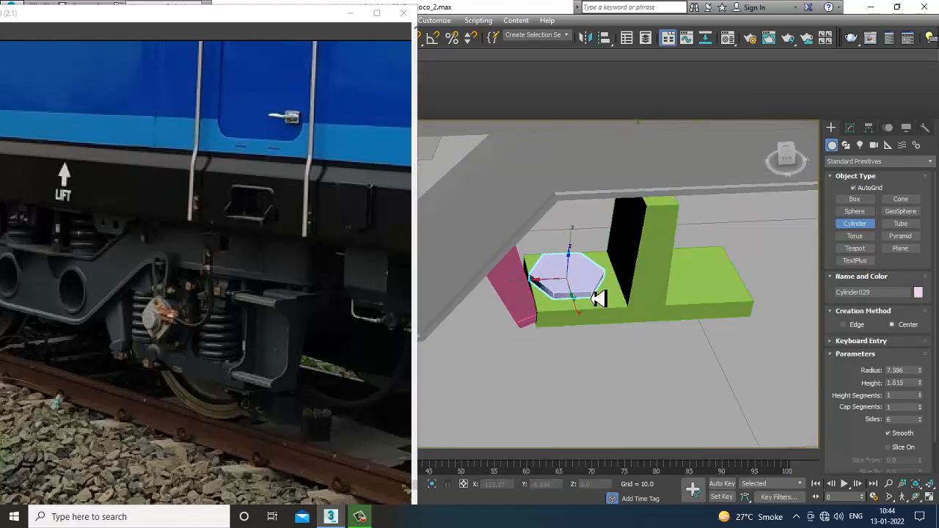
pyautogui.click(592, 295)
pyautogui.rightClick(592, 295)
pyautogui.click(852, 130)
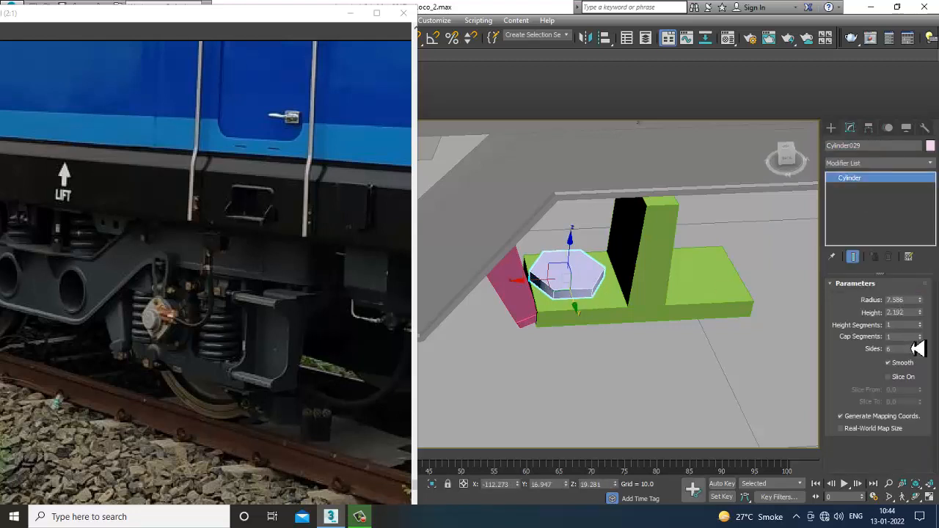
pyautogui.moveTo(921, 350); pyautogui.dragTo(921, 345)
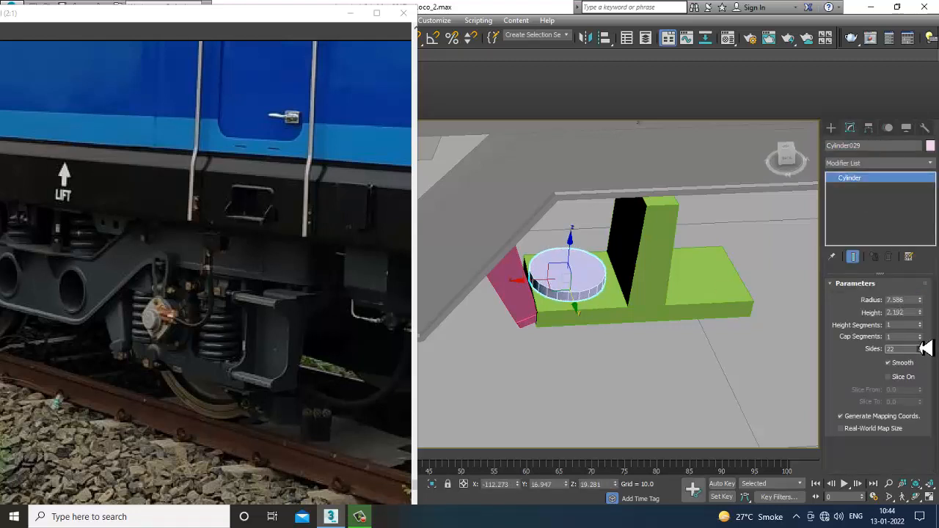
# Copy the flat cylinder straight up to a Z position of about 40.8.
pyautogui.click(834, 129)
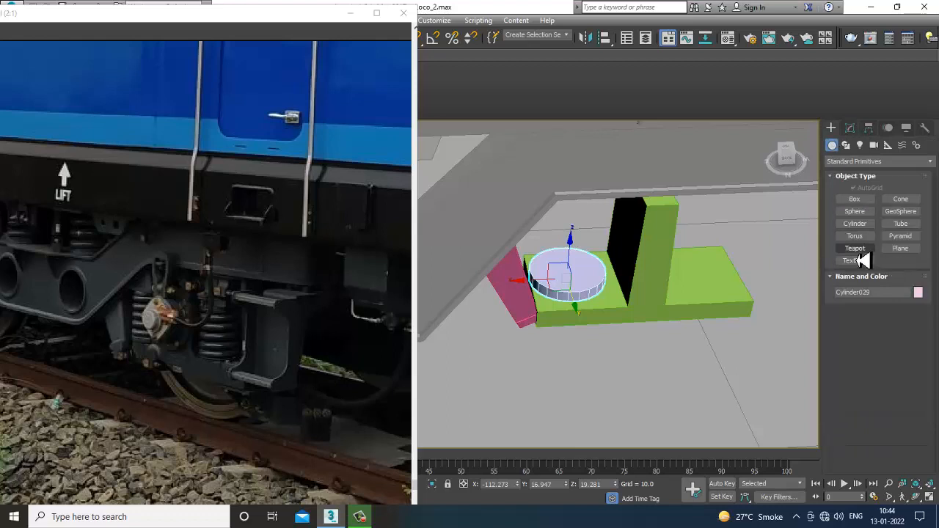
pyautogui.keyDown('alt'); pyautogui.moveTo(589, 272); pyautogui.dragTo(594, 294, button='middle'); pyautogui.keyUp('alt')
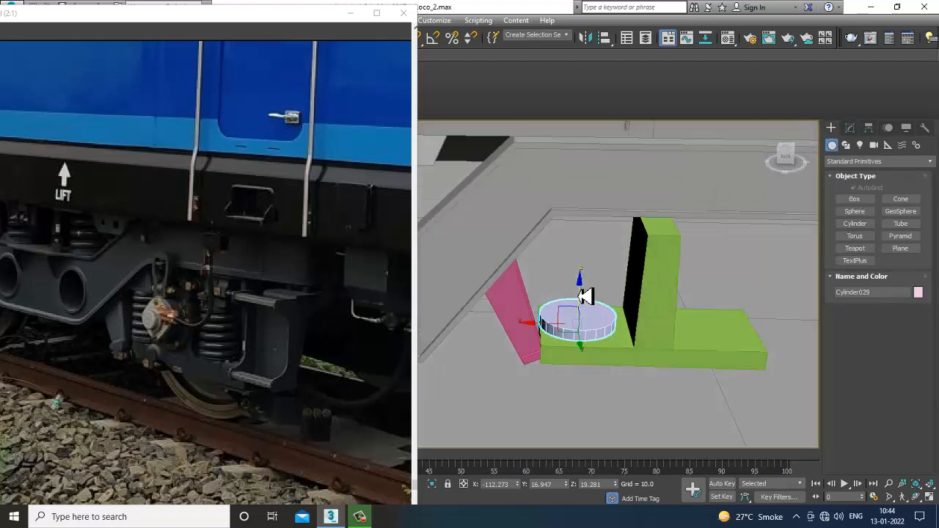
pyautogui.keyDown('shift'); pyautogui.moveTo(585, 296); pyautogui.dragTo(589, 203); pyautogui.keyUp('shift')
pyautogui.click(467, 309)
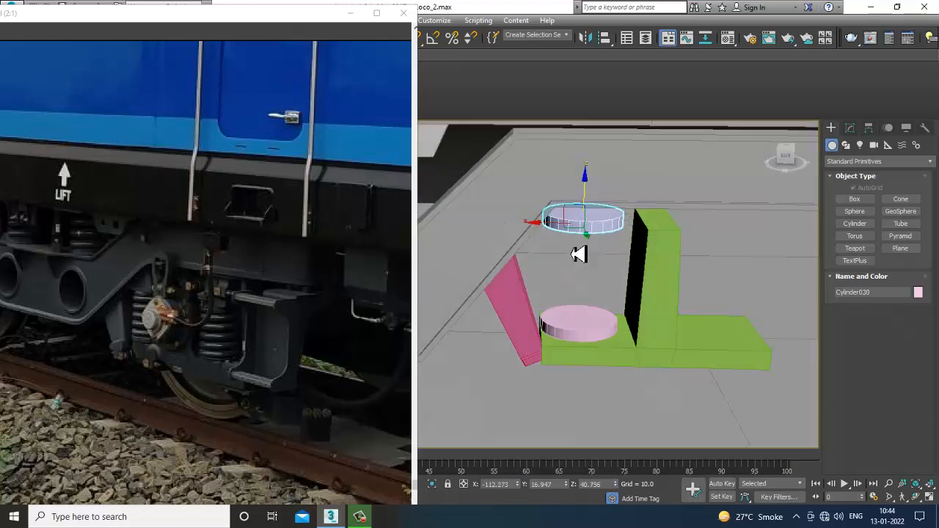
# Stretch the upper cylinder along Z to make it a taller spring seat.
pyautogui.keyDown('alt'); pyautogui.moveTo(579, 254); pyautogui.dragTo(577, 247, button='middle'); pyautogui.keyUp('alt')
pyautogui.press('r')
pyautogui.moveTo(590, 182); pyautogui.dragTo(575, 97)
pyautogui.keyDown('alt'); pyautogui.moveTo(587, 254); pyautogui.dragTo(602, 269, button='middle'); pyautogui.keyUp('alt')
pyautogui.press('w')
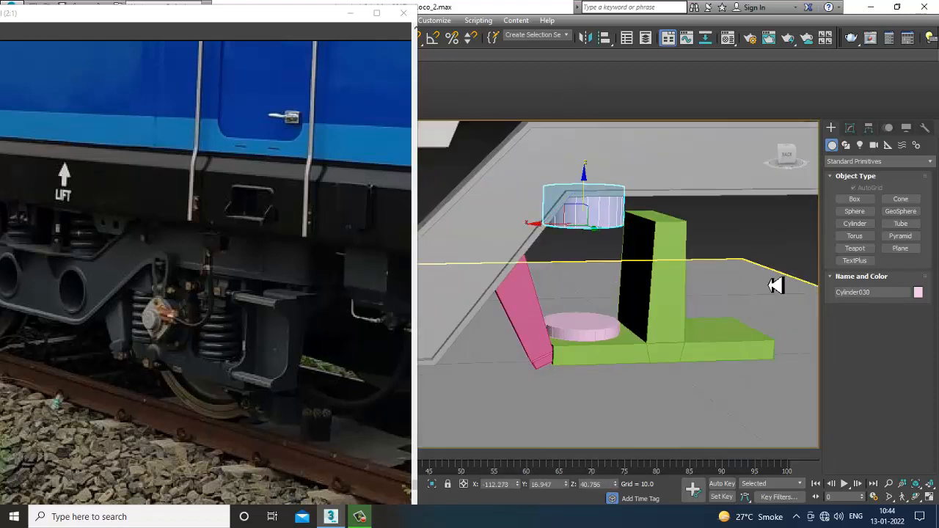
pyautogui.click(848, 145)
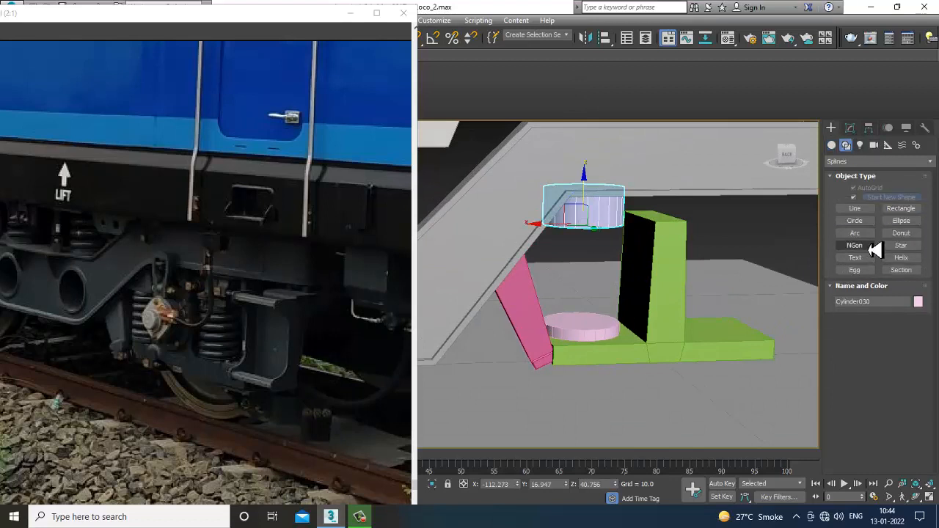
pyautogui.click(914, 257)
pyautogui.keyDown('alt'); pyautogui.moveTo(601, 336); pyautogui.dragTo(591, 354, button='middle'); pyautogui.keyUp('alt')
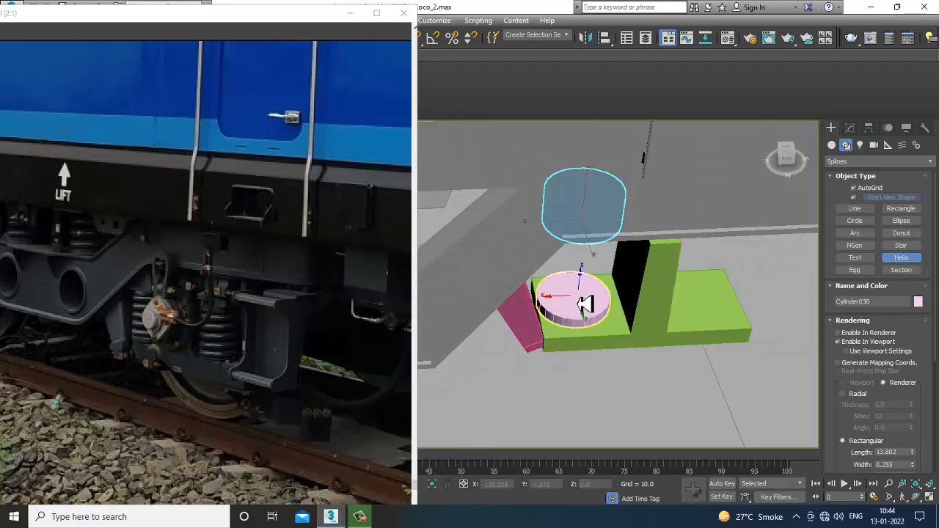
pyautogui.moveTo(584, 302); pyautogui.dragTo(593, 314)
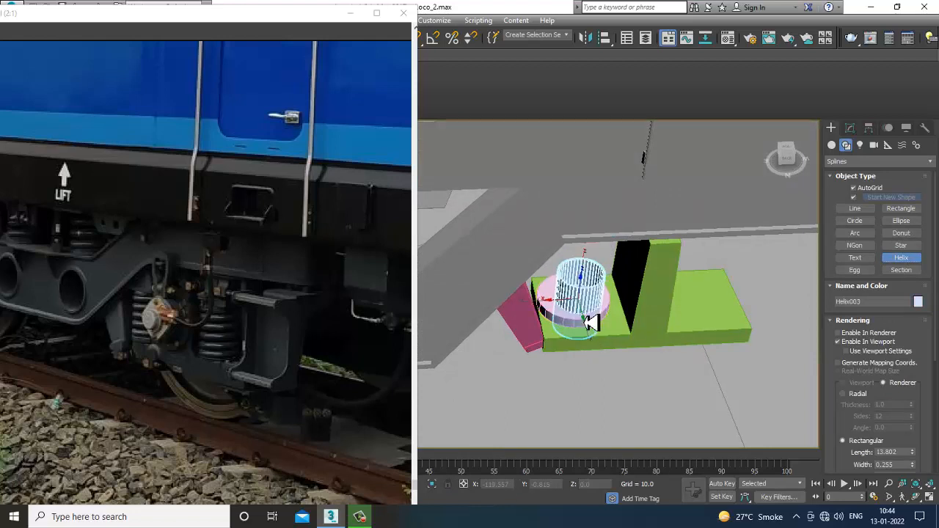
pyautogui.click(591, 323)
pyautogui.rightClick(592, 300)
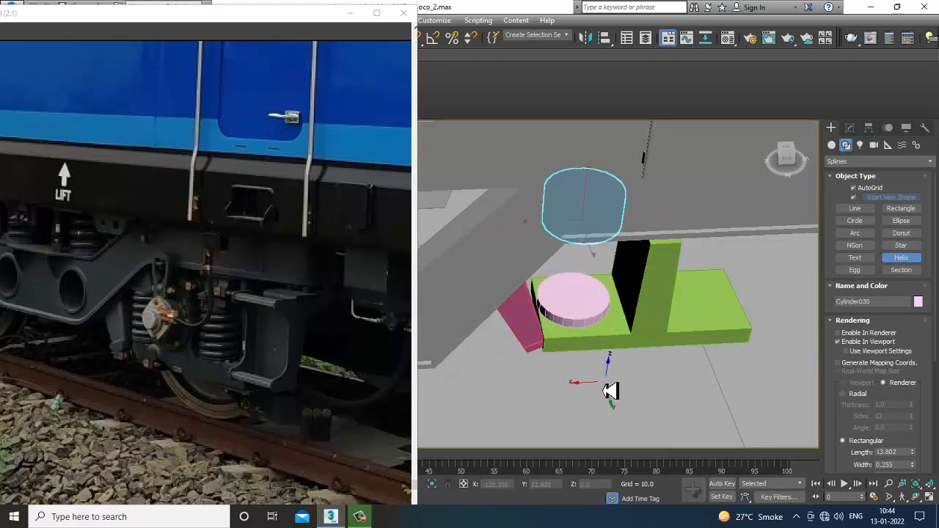
pyautogui.moveTo(600, 393); pyautogui.dragTo(613, 403)
pyautogui.rightClick(612, 403)
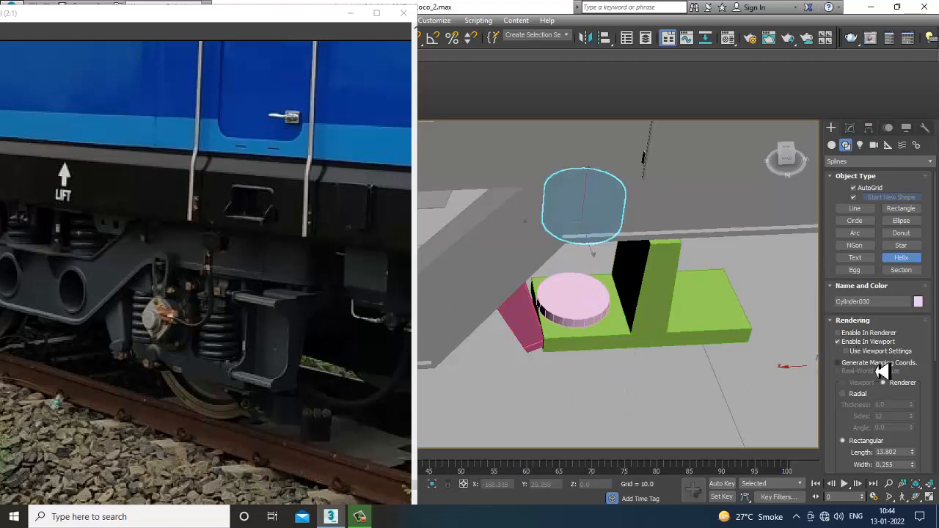
pyautogui.moveTo(600, 415)
pyautogui.mouseDown()
pyautogui.moveTo(610, 428)
pyautogui.moveTo(608, 419)
pyautogui.mouseUp()
pyautogui.rightClick(595, 318)
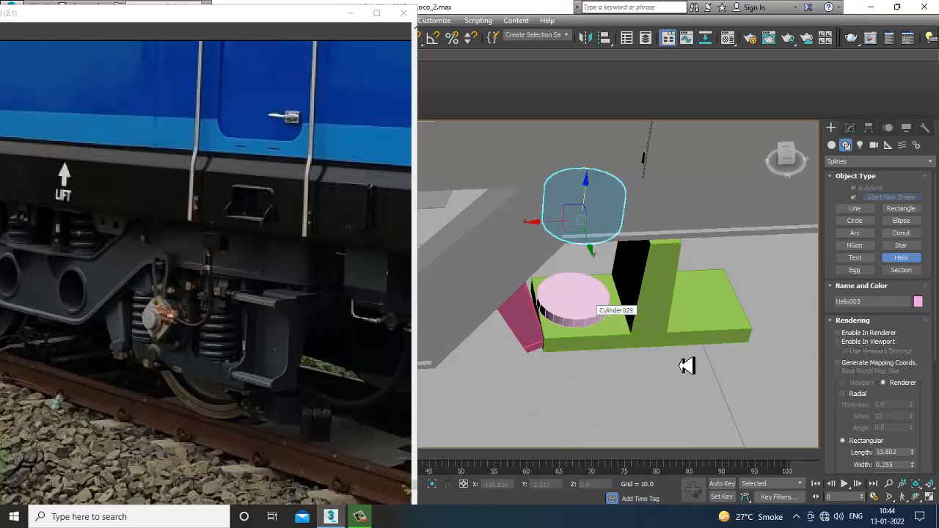
pyautogui.keyDown('alt'); pyautogui.moveTo(683, 365); pyautogui.dragTo(623, 363, button='middle'); pyautogui.keyUp('alt')
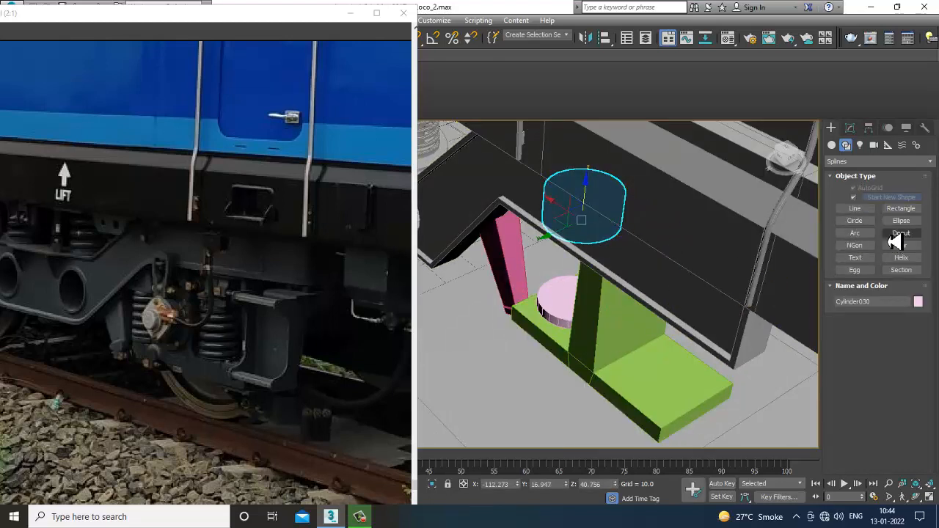
# Draw a helix on the lower disc, nearly as wide as the disc and reaching up to the upper cylinder.
pyautogui.click(910, 261)
pyautogui.keyDown('alt'); pyautogui.moveTo(704, 352); pyautogui.dragTo(573, 294, button='middle'); pyautogui.keyUp('alt')
pyautogui.moveTo(580, 290); pyautogui.dragTo(592, 300)
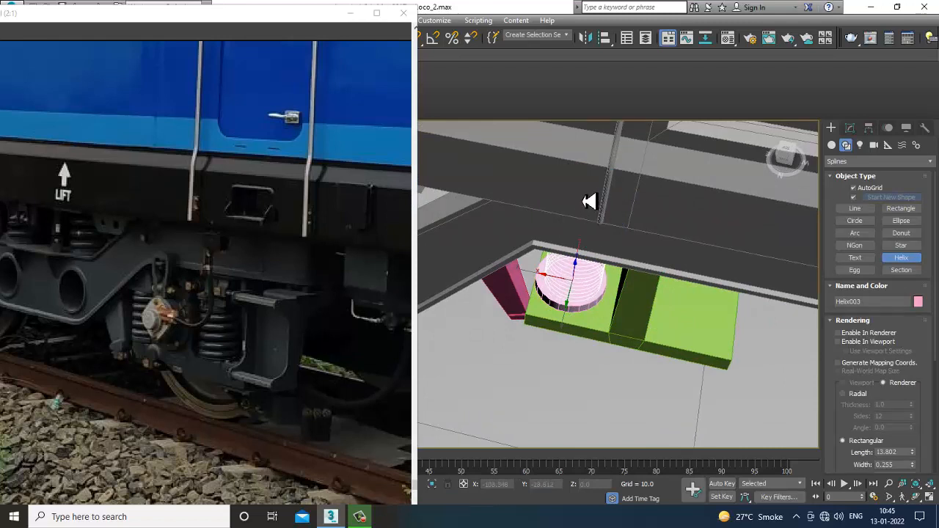
pyautogui.rightClick(589, 201)
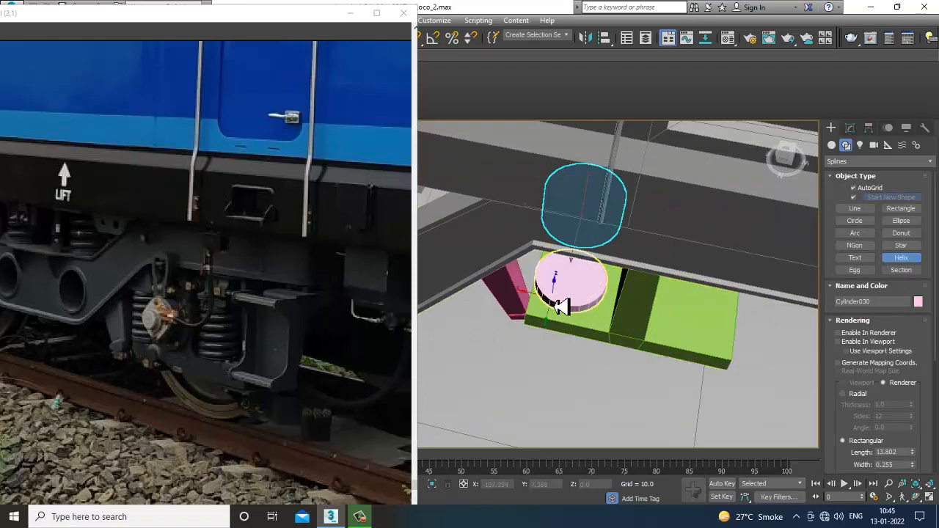
pyautogui.keyDown('alt'); pyautogui.moveTo(561, 305); pyautogui.dragTo(591, 320, button='middle'); pyautogui.keyUp('alt')
pyautogui.moveTo(591, 319); pyautogui.dragTo(602, 336)
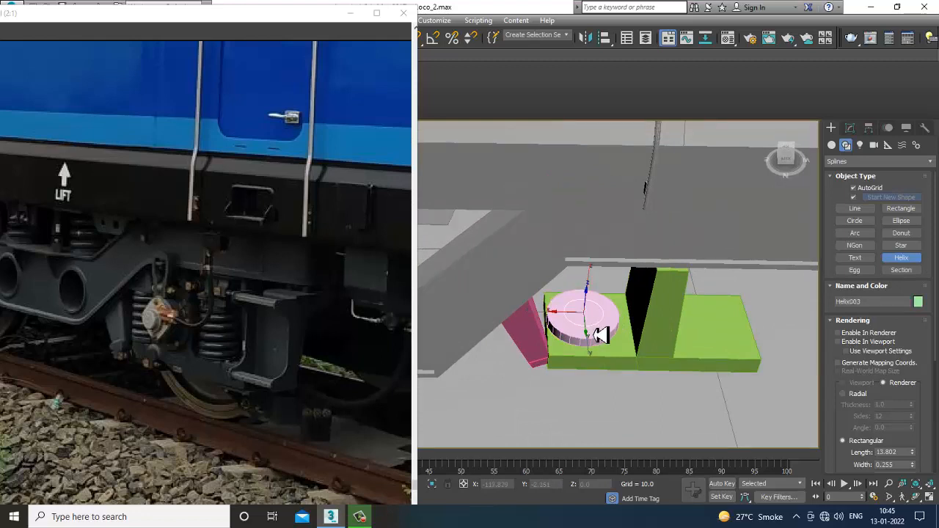
pyautogui.click(603, 340)
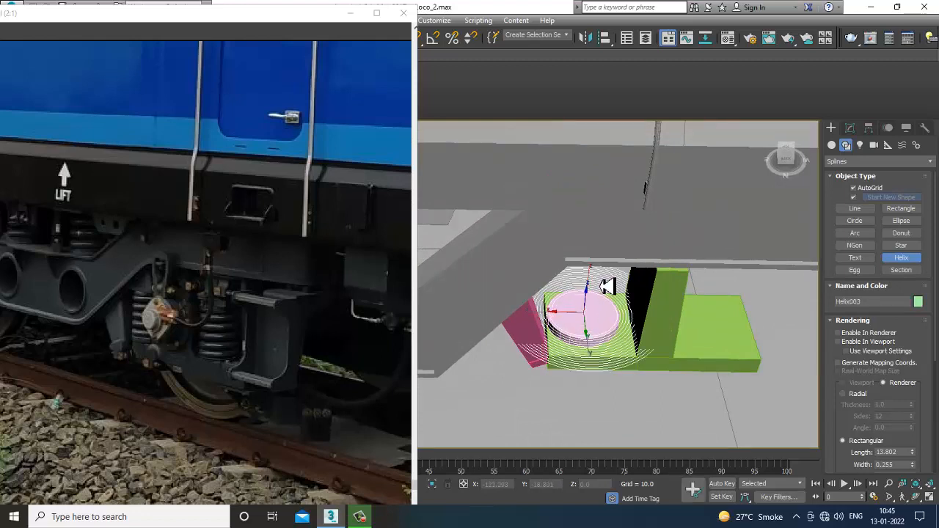
pyautogui.click(605, 338)
pyautogui.press('Delete')
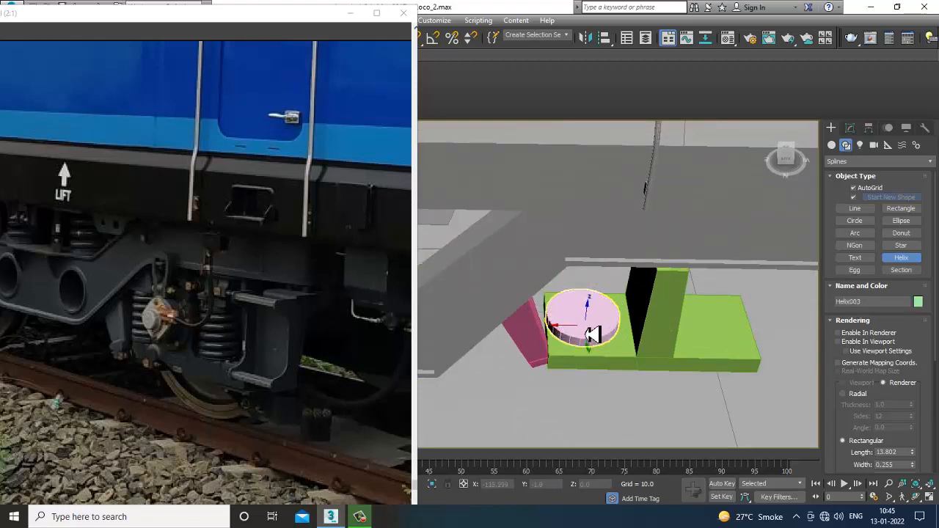
pyautogui.moveTo(592, 323); pyautogui.dragTo(609, 334)
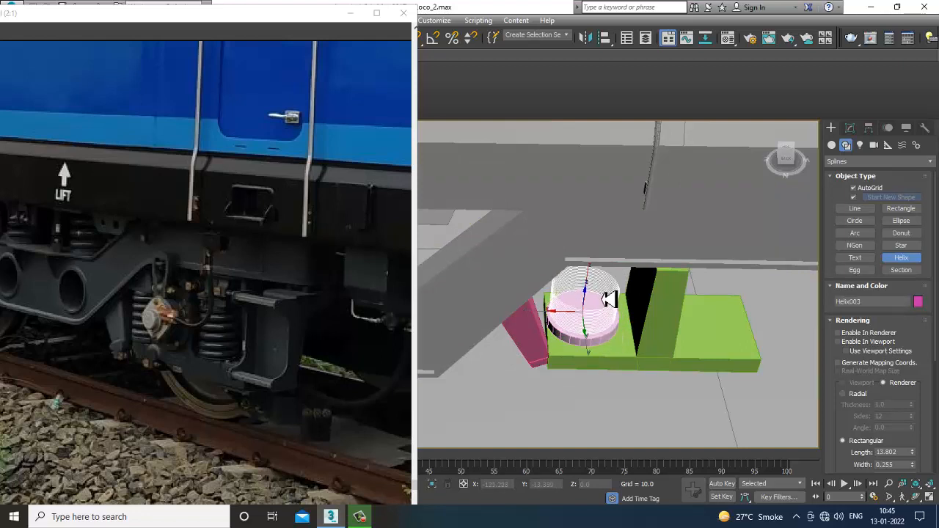
pyautogui.rightClick(593, 248)
pyautogui.keyDown('alt'); pyautogui.moveTo(648, 332); pyautogui.dragTo(648, 290, button='middle'); pyautogui.keyUp('alt')
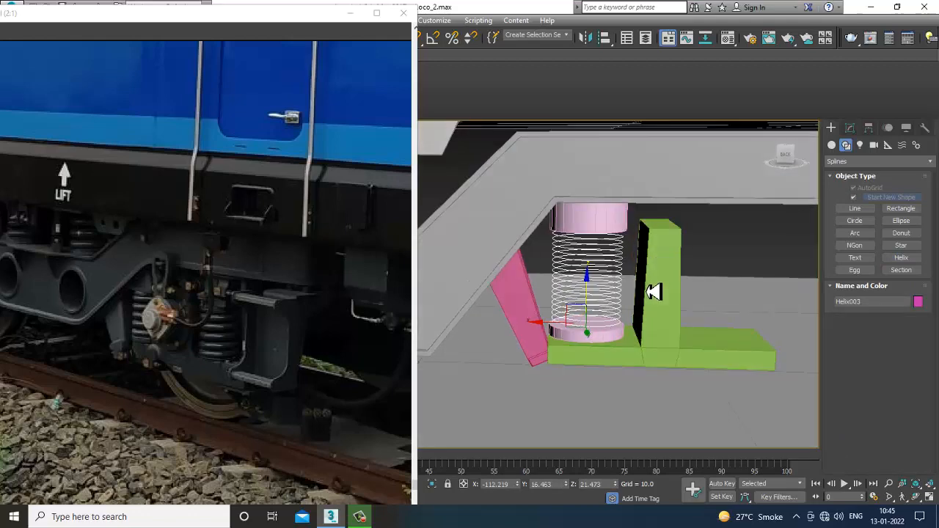
# Enable viewport rendering for the helix and give it a radial cross-section.
pyautogui.click(849, 128)
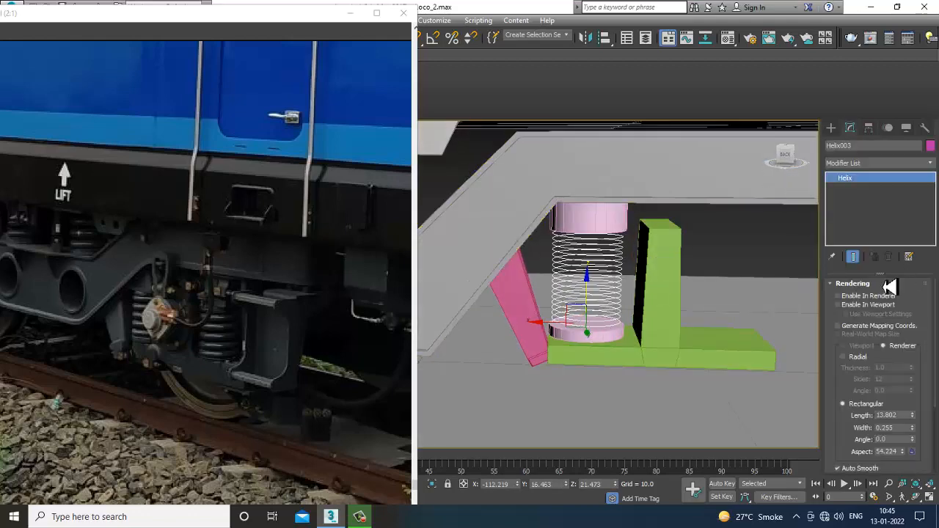
pyautogui.click(839, 305)
pyautogui.click(850, 359)
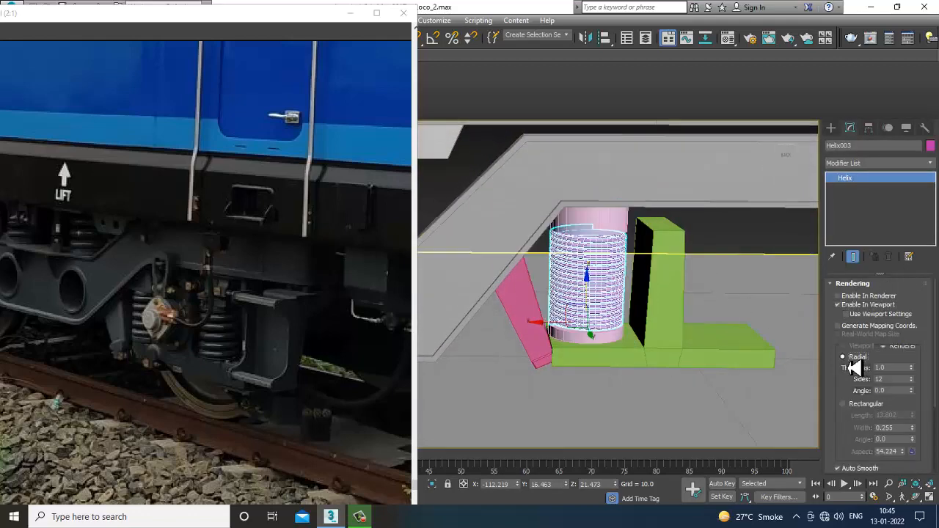
# Set the helix's height to about 27 and its number of turns to about 13.
pyautogui.keyDown('alt'); pyautogui.moveTo(733, 367); pyautogui.dragTo(898, 387, button='middle'); pyautogui.keyUp('alt')
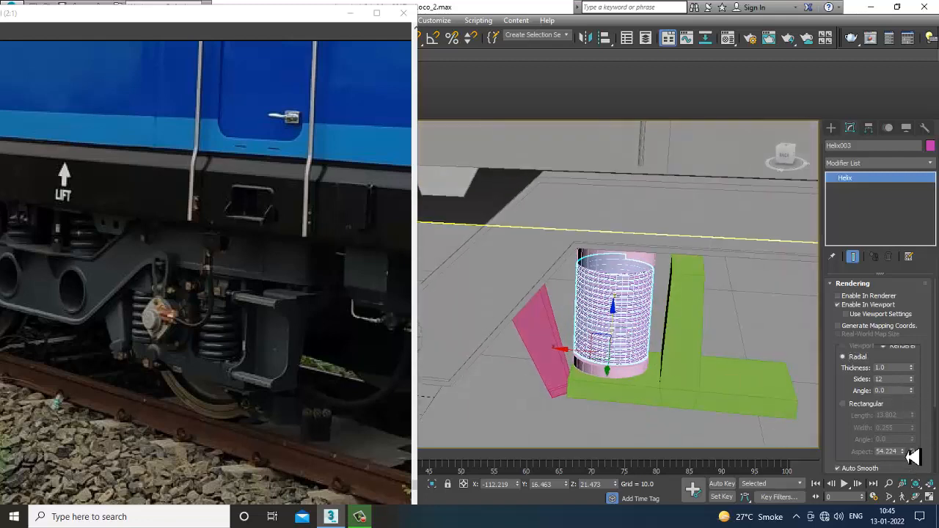
pyautogui.moveTo(843, 447); pyautogui.dragTo(846, 84)
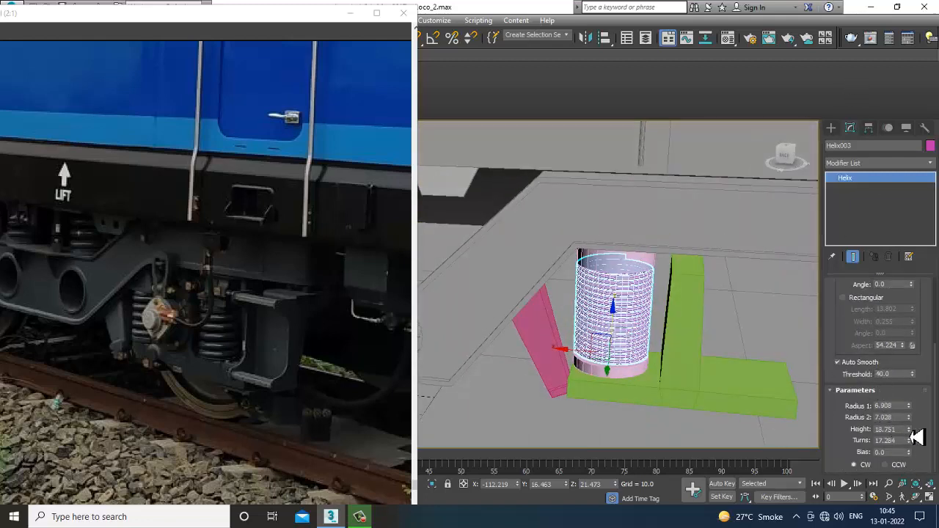
pyautogui.moveTo(913, 437); pyautogui.dragTo(910, 411)
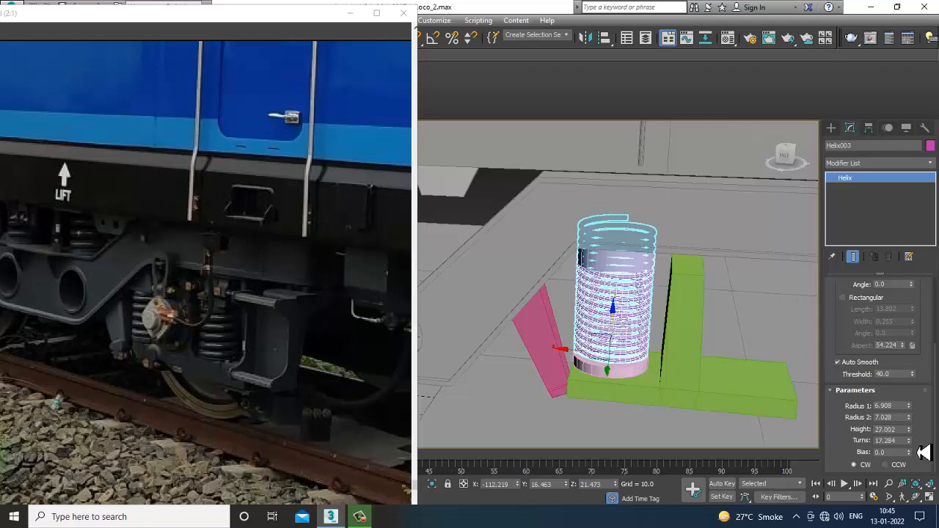
pyautogui.moveTo(913, 449); pyautogui.dragTo(923, 464)
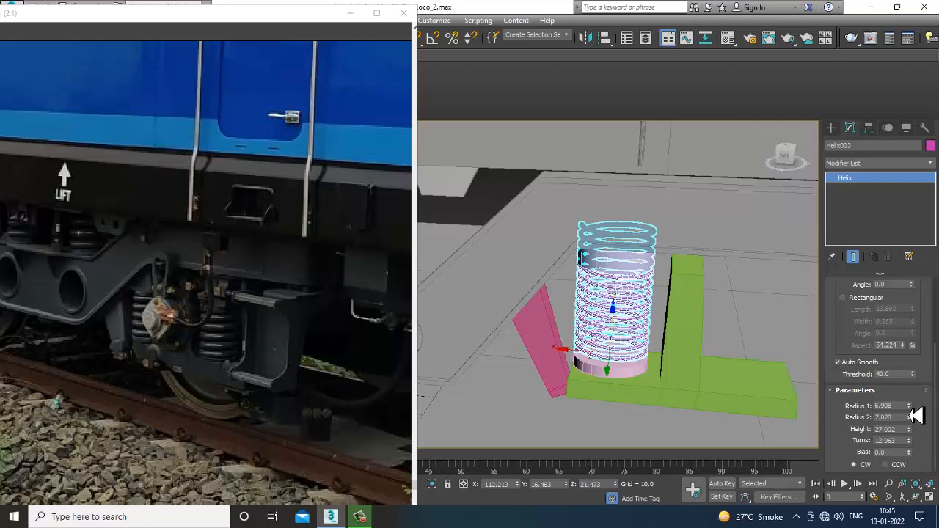
# Thicken the helix's radial cross-section to 1.29.
pyautogui.moveTo(848, 352); pyautogui.dragTo(854, 451)
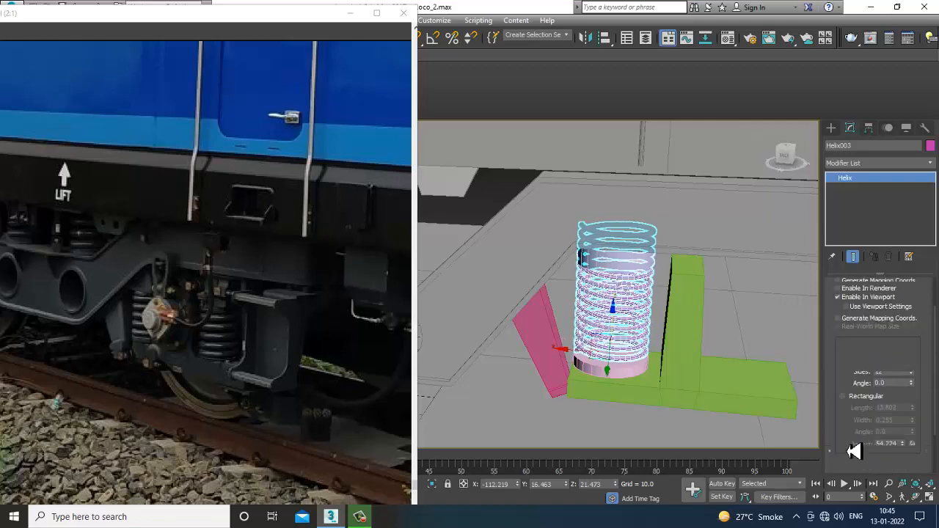
pyautogui.moveTo(912, 367); pyautogui.dragTo(916, 356)
pyautogui.scroll(-4, 719, 325)
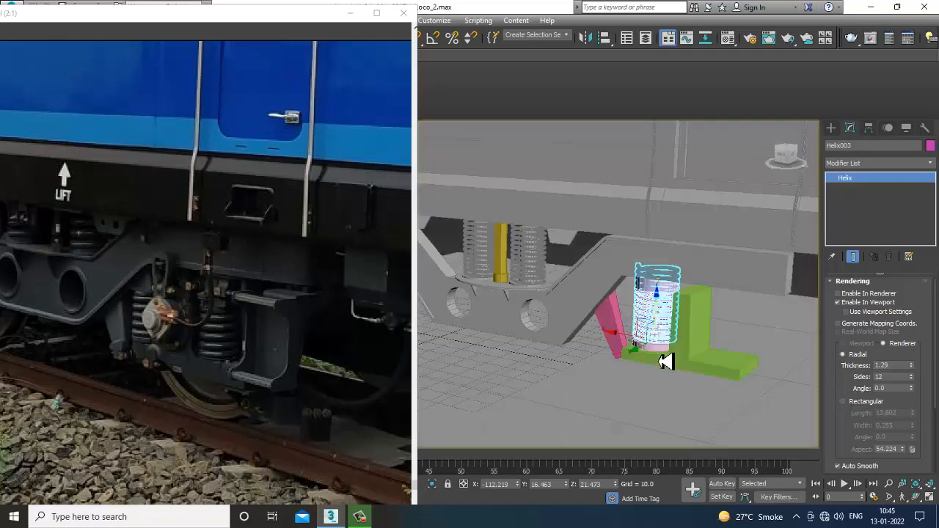
# Stretch the lower disc under the coil spring along Z to about 140 percent.
pyautogui.scroll(5, 664, 361)
pyautogui.keyDown('ctrl'); pyautogui.click(645, 356); pyautogui.keyUp('ctrl')
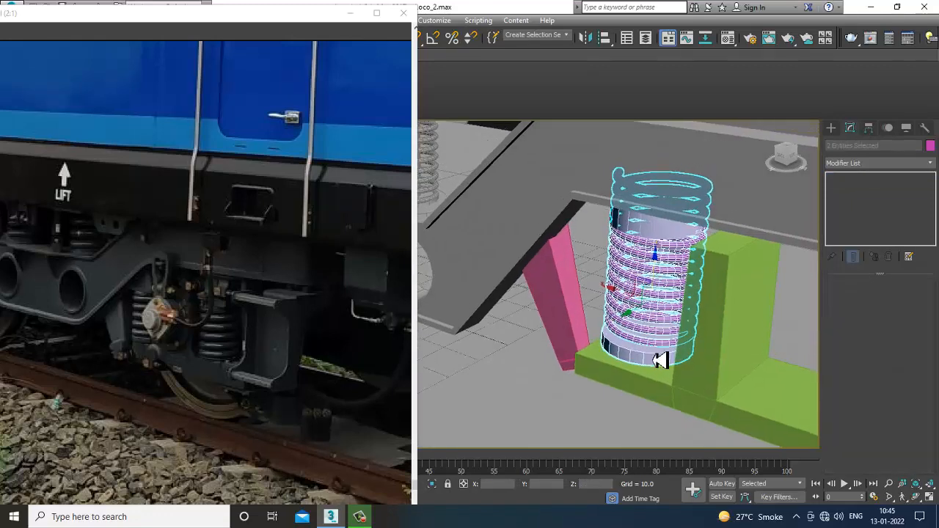
pyautogui.keyDown('alt'); pyautogui.moveTo(660, 359); pyautogui.dragTo(661, 334, button='middle'); pyautogui.keyUp('alt')
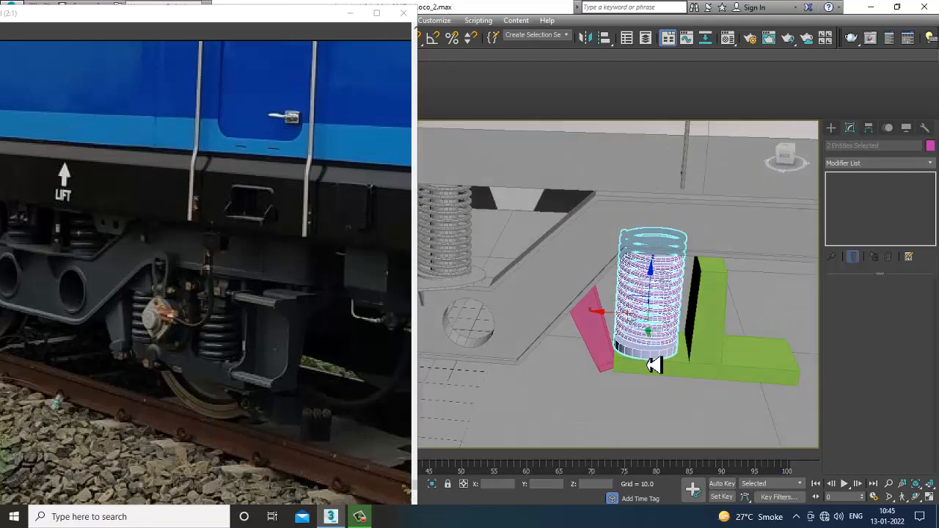
pyautogui.click(653, 358)
pyautogui.scroll(5, 654, 360)
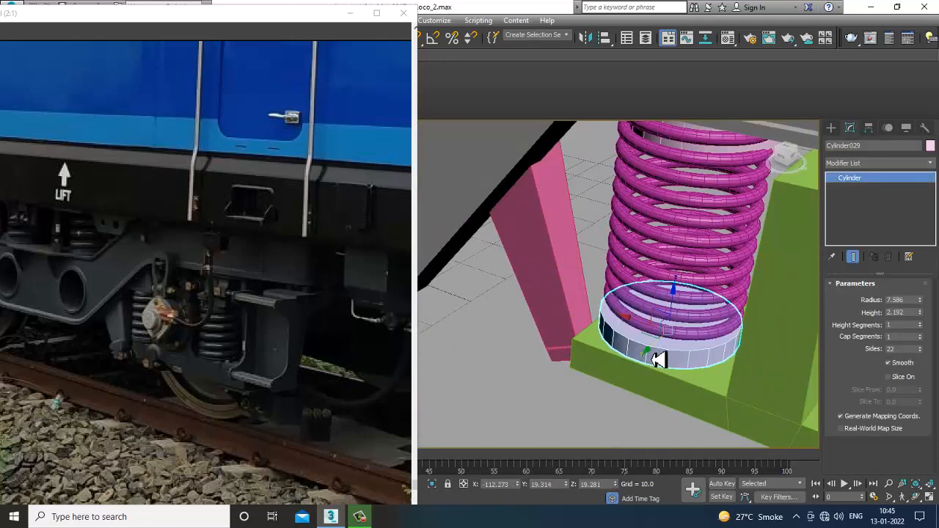
pyautogui.moveTo(658, 359); pyautogui.dragTo(663, 358)
pyautogui.keyDown('alt'); pyautogui.moveTo(688, 335); pyautogui.dragTo(677, 360, button='middle'); pyautogui.keyUp('alt')
pyautogui.scroll(3, 678, 360)
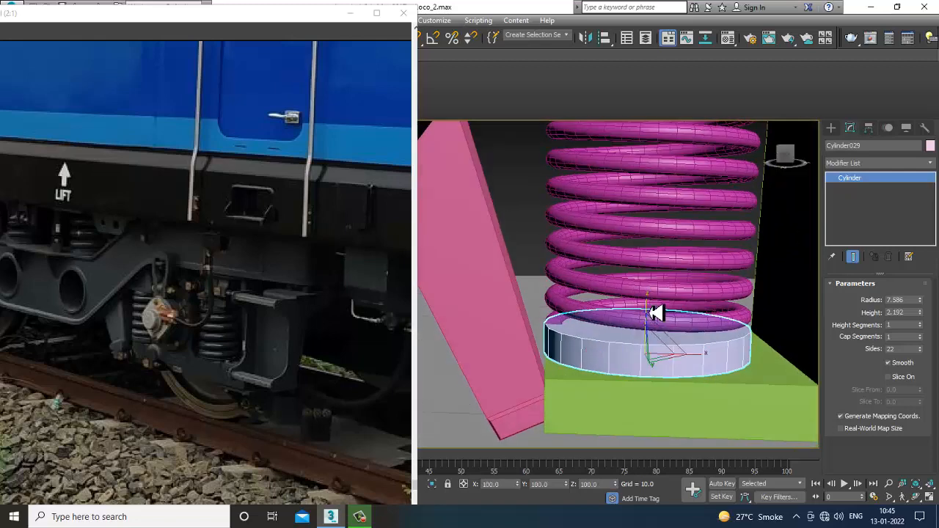
pyautogui.scroll(-10, 690, 323)
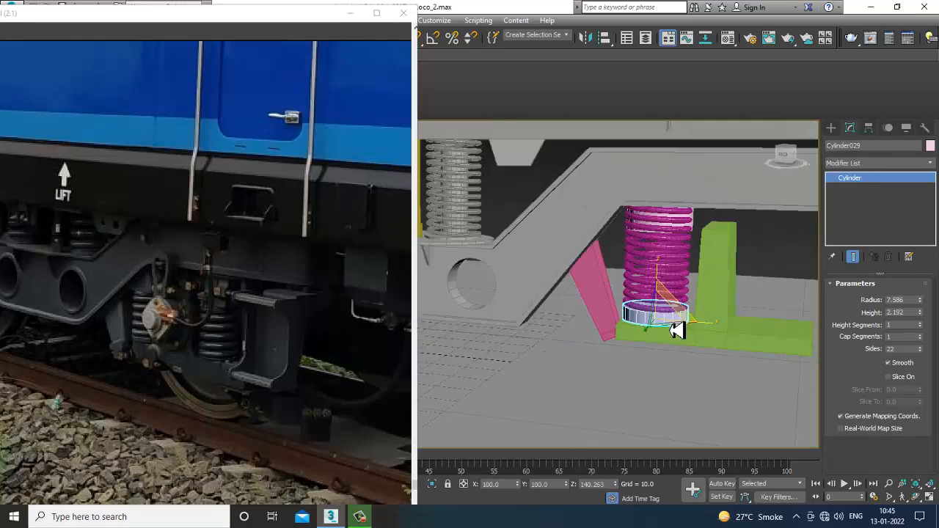
pyautogui.keyDown('alt'); pyautogui.moveTo(690, 323); pyautogui.dragTo(715, 342, button='middle'); pyautogui.keyUp('alt')
pyautogui.scroll(8, 717, 339)
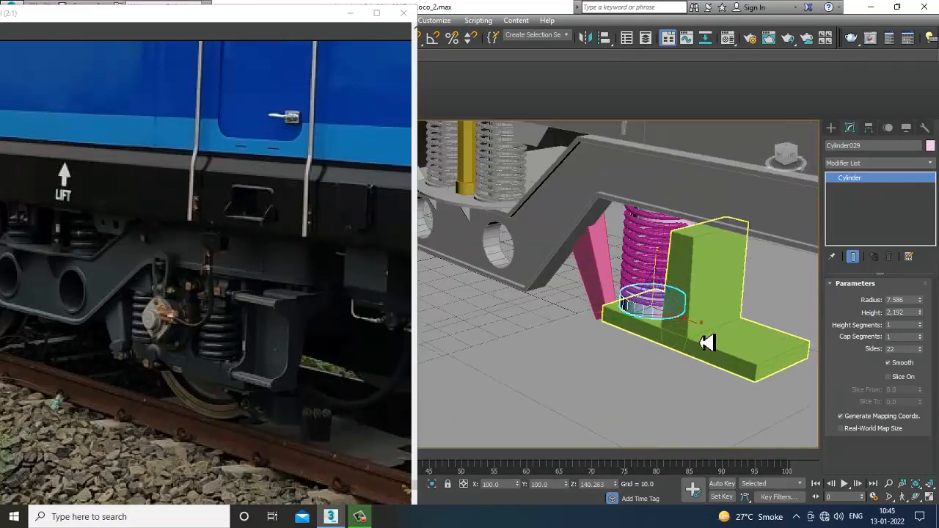
# Taper the green support post by moving its top vertex pairs inward along Y, about 4.5 on one side and 4 on the other.
pyautogui.click(709, 284)
pyautogui.press('1')
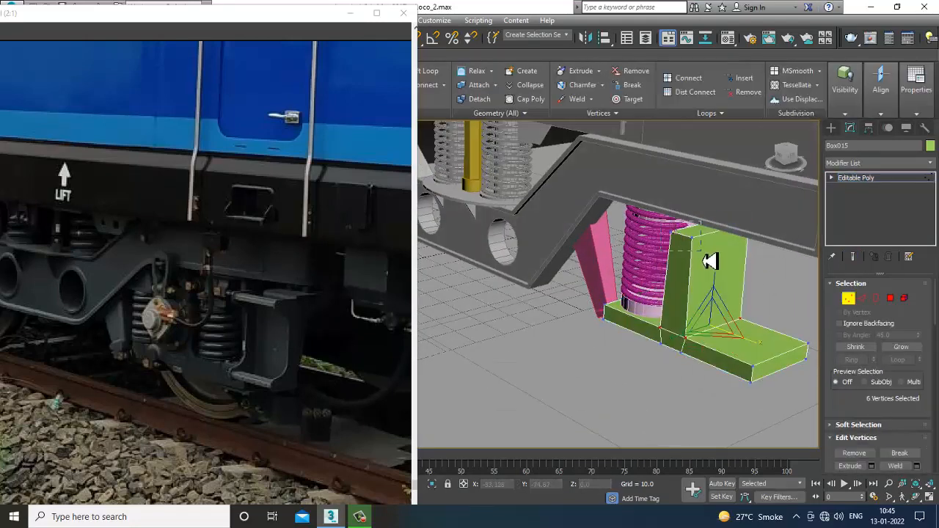
pyautogui.moveTo(684, 251); pyautogui.dragTo(668, 255)
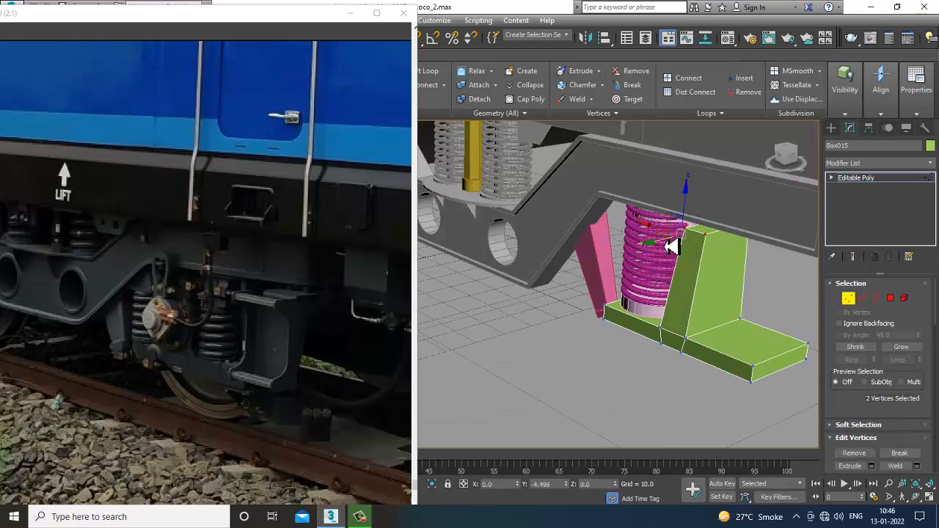
pyautogui.keyDown('alt'); pyautogui.moveTo(671, 248); pyautogui.dragTo(748, 237, button='middle'); pyautogui.keyUp('alt')
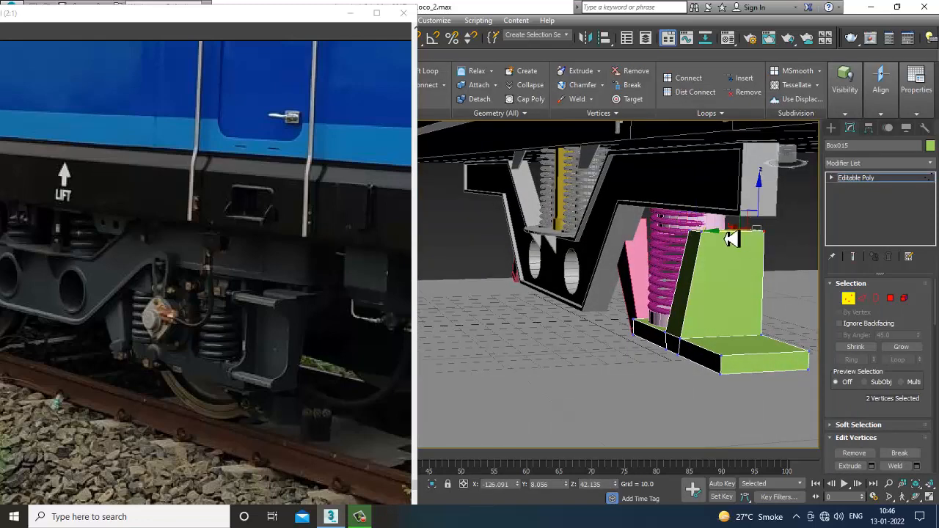
pyautogui.moveTo(732, 239); pyautogui.dragTo(715, 239)
pyautogui.scroll(-2, 714, 243)
pyautogui.keyDown('alt'); pyautogui.moveTo(713, 243); pyautogui.dragTo(719, 323, button='middle'); pyautogui.keyUp('alt')
pyautogui.scroll(-5, 728, 286)
pyautogui.scroll(3, 719, 307)
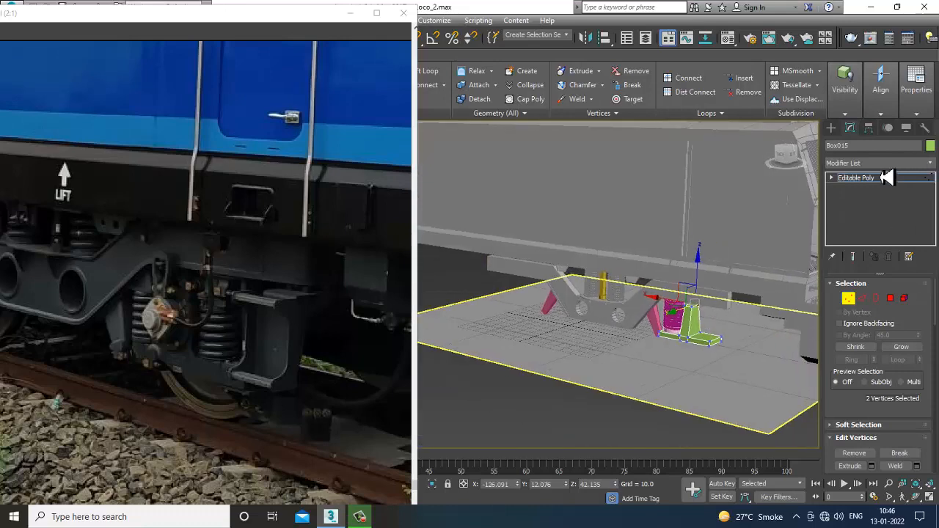
pyautogui.click(857, 178)
# Minimise the reference photo, clear the selection of all objects, and examine the whole locomotive with its underframe.
pyautogui.hotkey('ctrl', 'a')
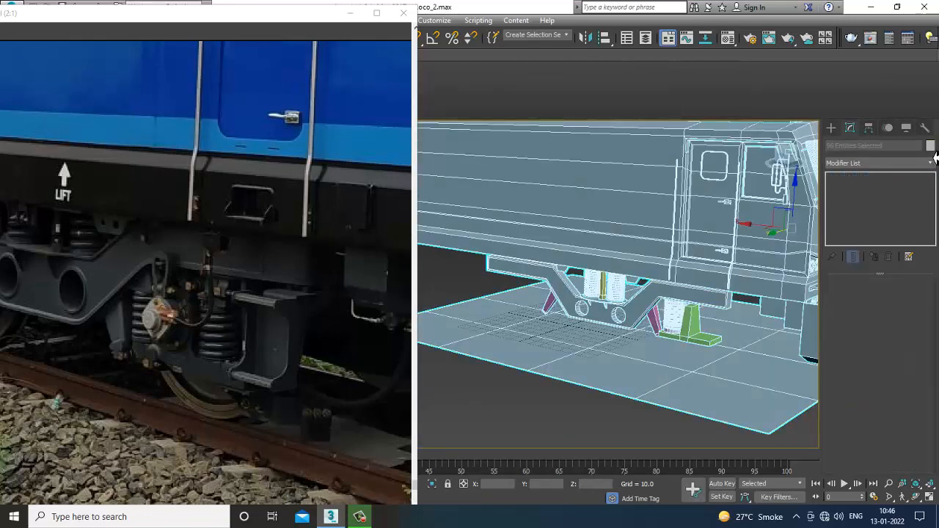
pyautogui.keyDown('alt'); pyautogui.moveTo(693, 323); pyautogui.dragTo(682, 307, button='middle'); pyautogui.keyUp('alt')
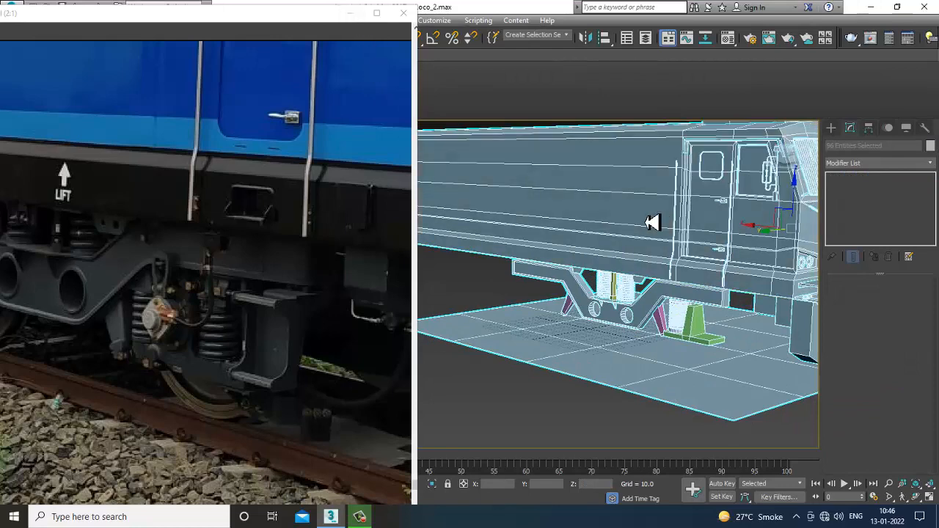
pyautogui.keyDown('alt'); pyautogui.moveTo(652, 223); pyautogui.dragTo(664, 220, button='middle'); pyautogui.keyUp('alt')
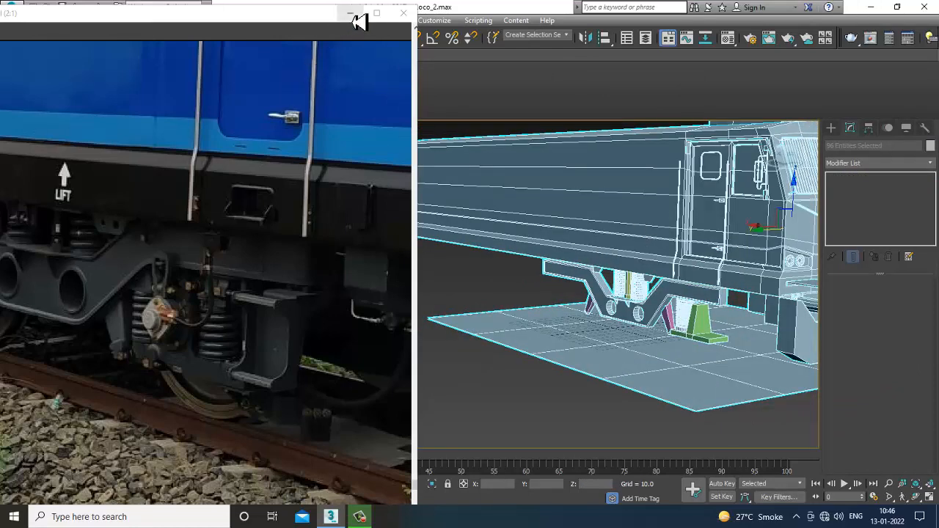
pyautogui.click(350, 14)
pyautogui.scroll(-5, 623, 237)
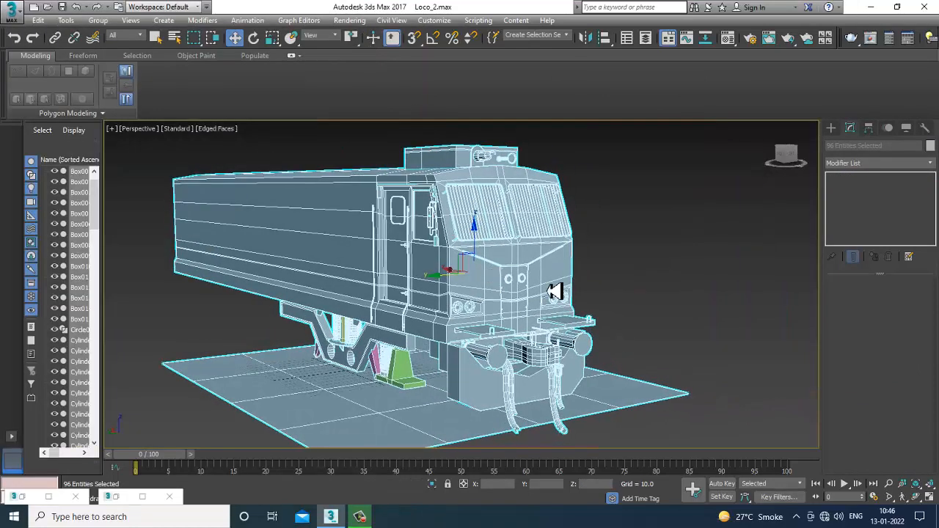
pyautogui.scroll(5, 591, 293)
pyautogui.scroll(-4, 620, 275)
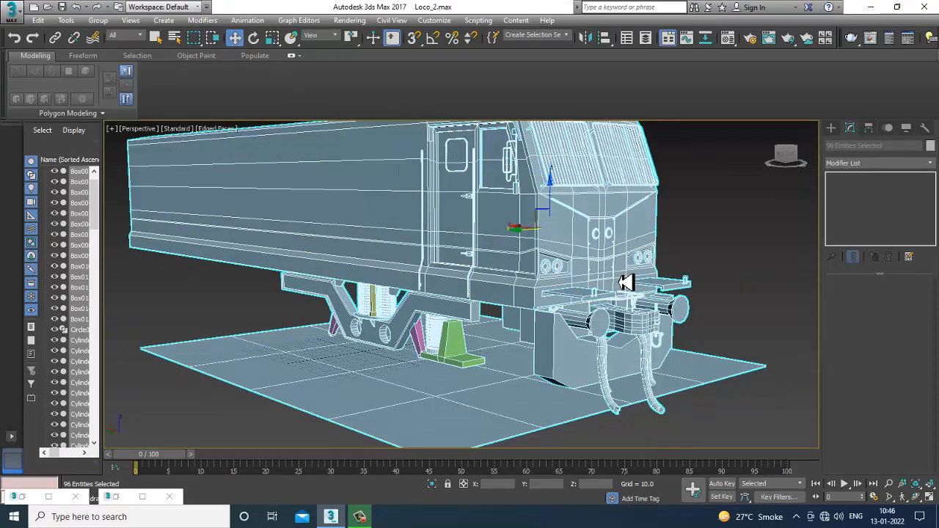
pyautogui.scroll(-6, 625, 283)
pyautogui.click(667, 297)
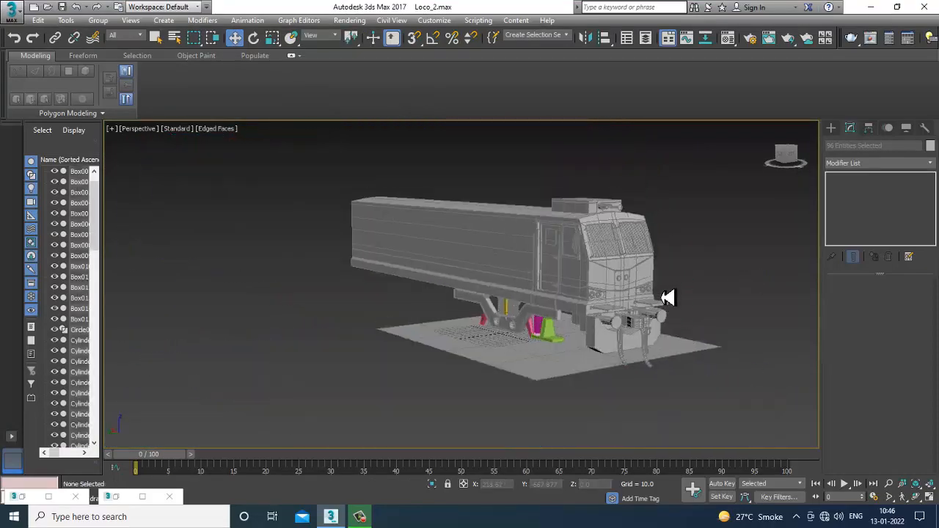
pyautogui.scroll(5, 660, 297)
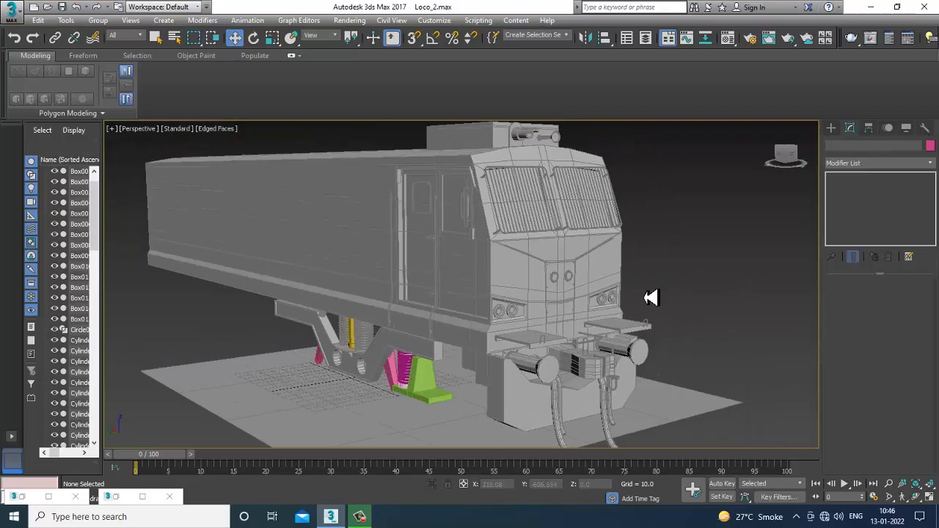